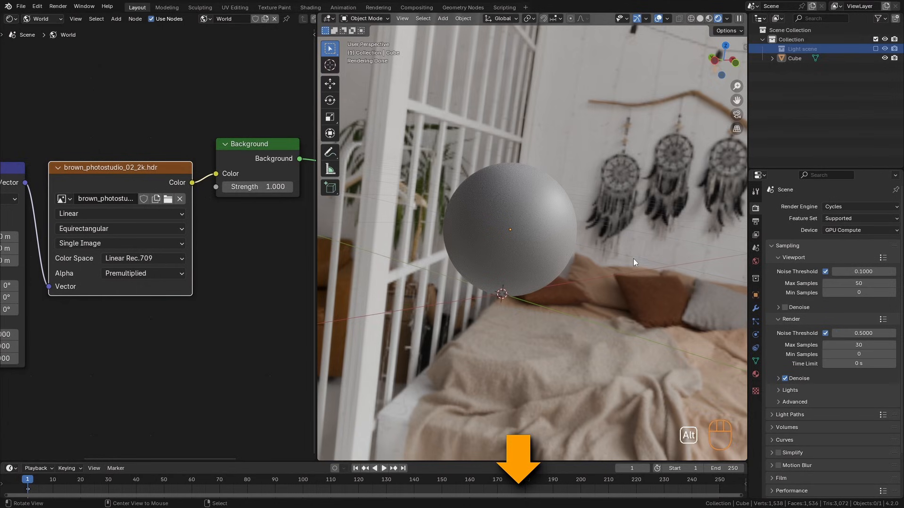
Try pink and magenta specular tints on the sphere's Principled BSDF material and undo the last tint change.
{"action": "left_click_drag", "start_coordinate": [634, 258], "coordinate": [571, 269], "text": "ctrl+alt"}
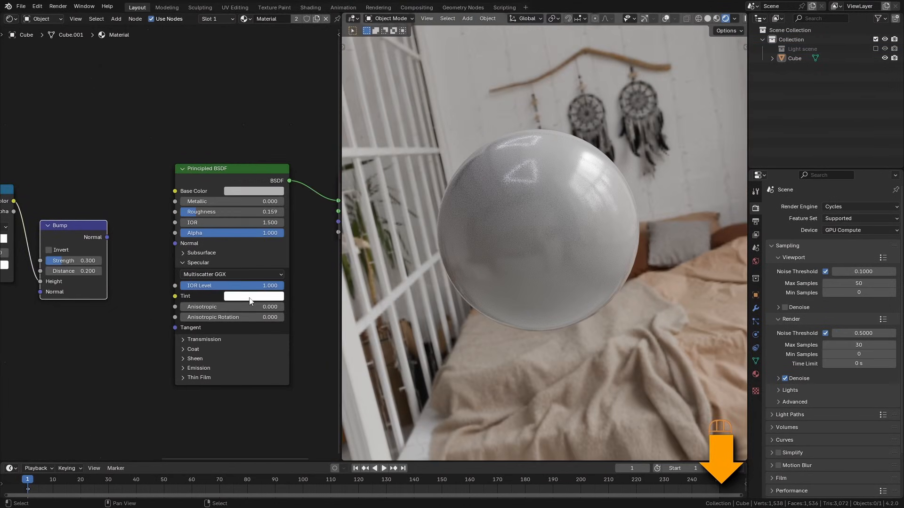
{"action": "left_click", "coordinate": [252, 296]}
{"action": "left_click_drag", "start_coordinate": [275, 207], "coordinate": [276, 215]}
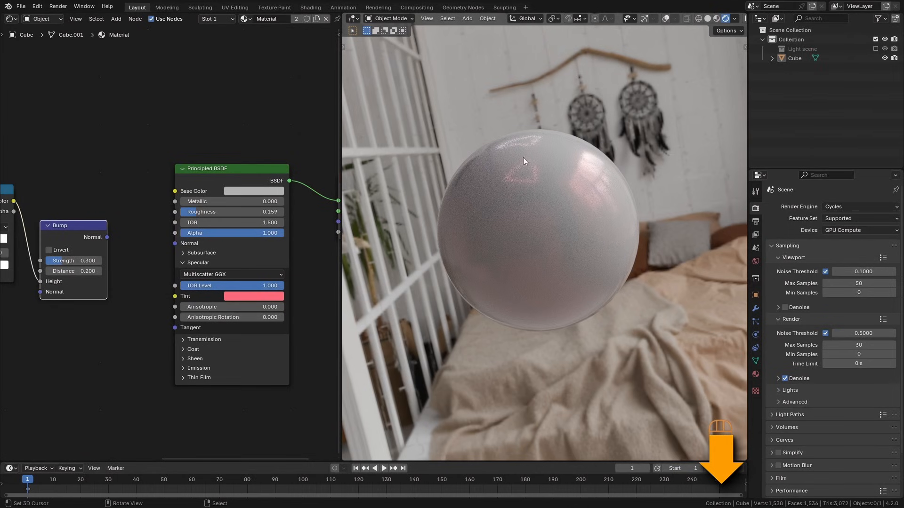
{"action": "left_click", "coordinate": [254, 298]}
{"action": "left_click_drag", "start_coordinate": [278, 214], "coordinate": [326, 221]}
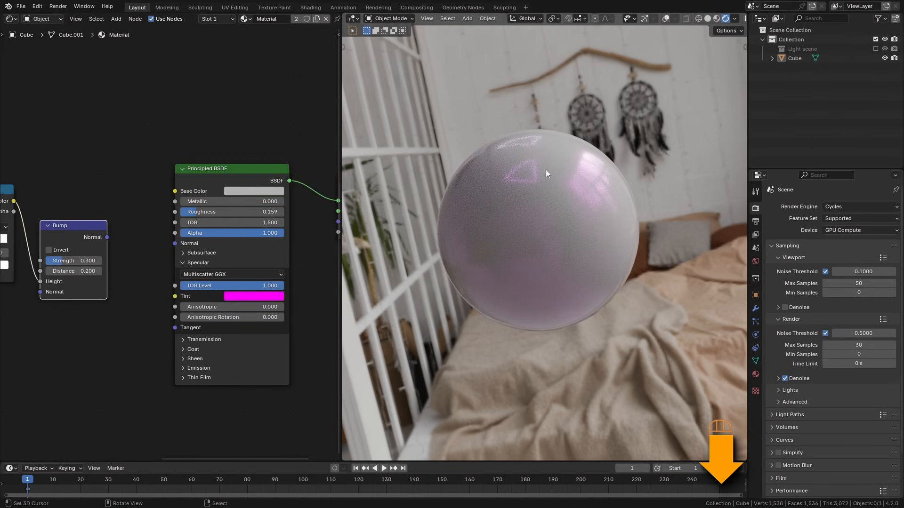
{"action": "key", "text": "ctrl+z"}
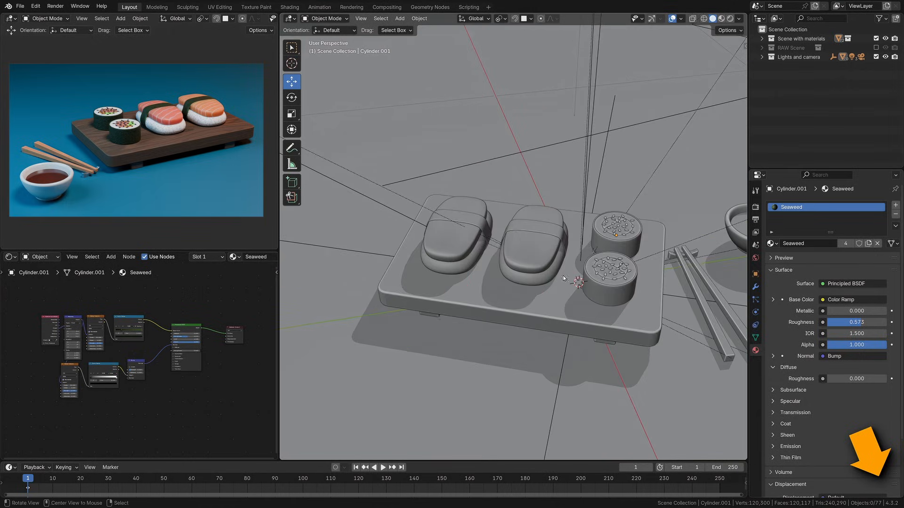
{"action": "middle_click_drag", "start_coordinate": [499, 329], "coordinate": [690, 314]}
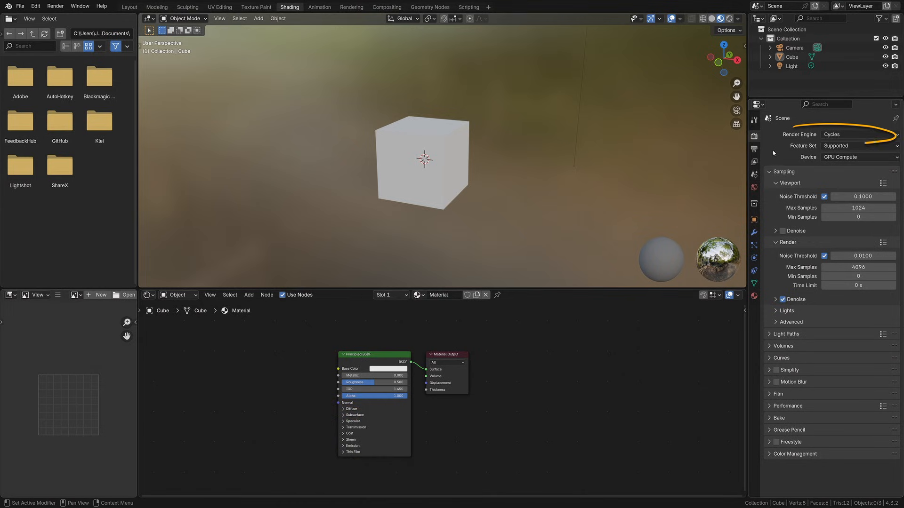
Open the add-ons section of the preferences.
{"action": "left_click", "coordinate": [36, 6]}
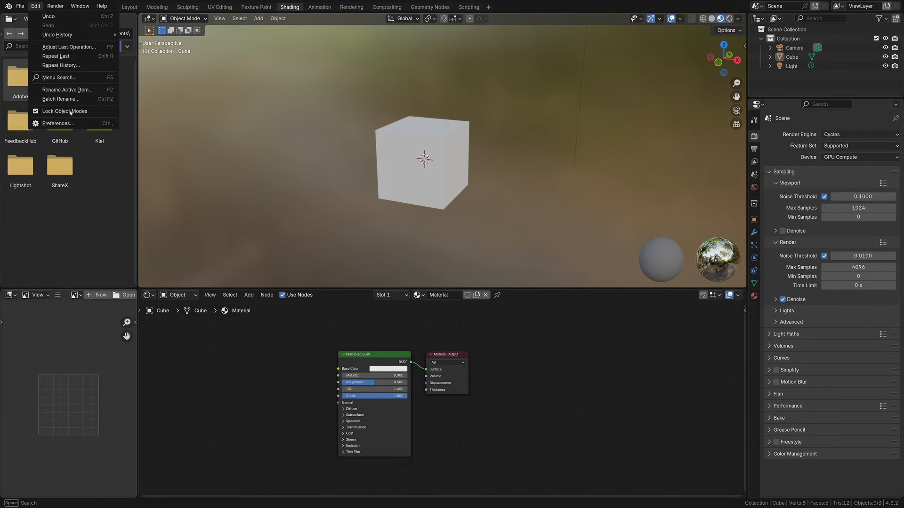
{"action": "left_click", "coordinate": [45, 125]}
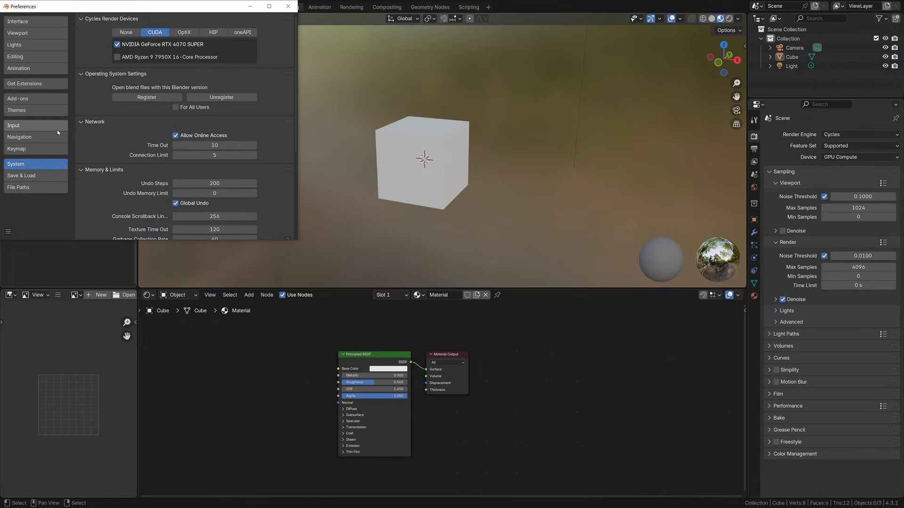
{"action": "left_click", "coordinate": [34, 100]}
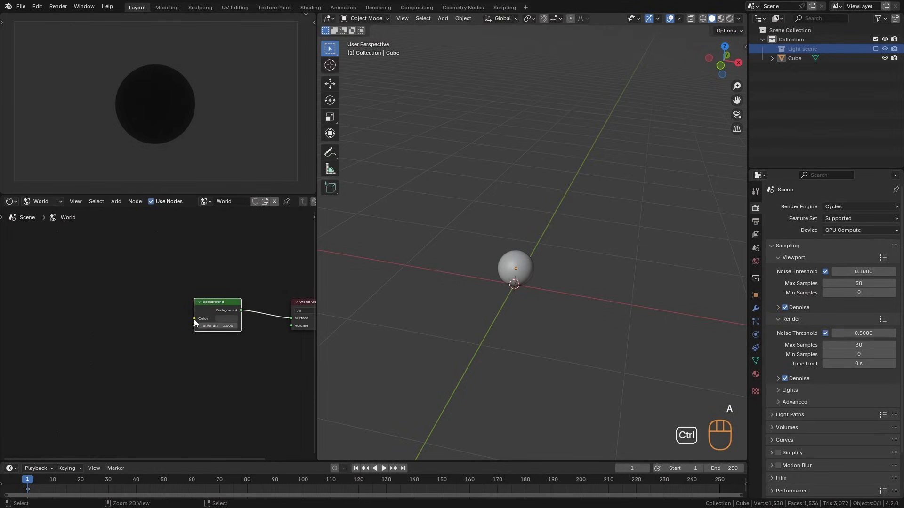
Add a texture setup with mapping to the World's Background node.
{"action": "key", "text": "ctrl+t"}
{"action": "key", "text": "a"}
{"action": "left_click", "coordinate": [184, 305]}
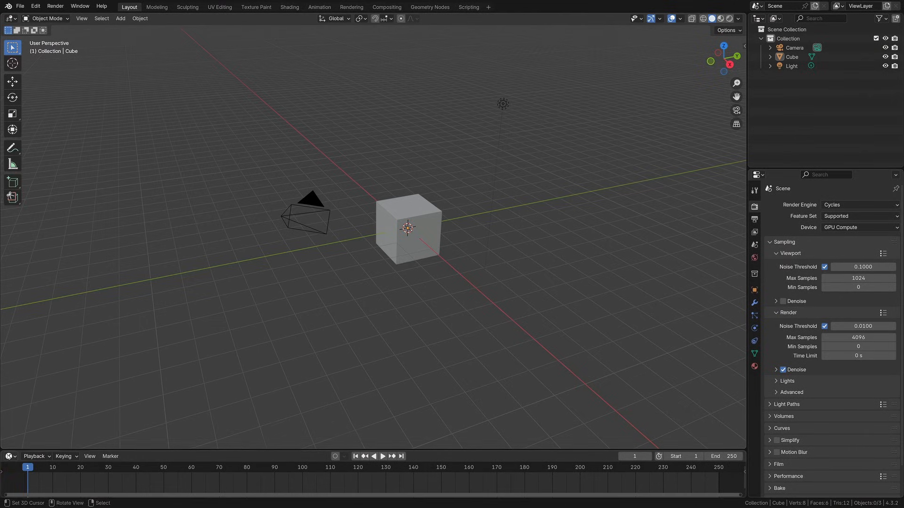
Change the timeline area into an enlarged Shader Editor and switch to the Shading workspace.
{"action": "left_click", "coordinate": [9, 456]}
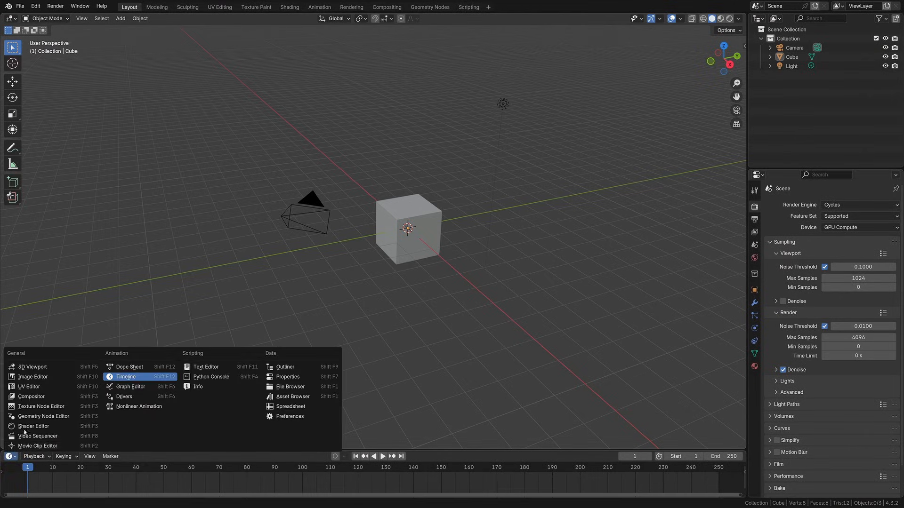
{"action": "left_click", "coordinate": [30, 427]}
{"action": "left_click_drag", "start_coordinate": [170, 450], "coordinate": [211, 240]}
{"action": "left_click", "coordinate": [288, 6]}
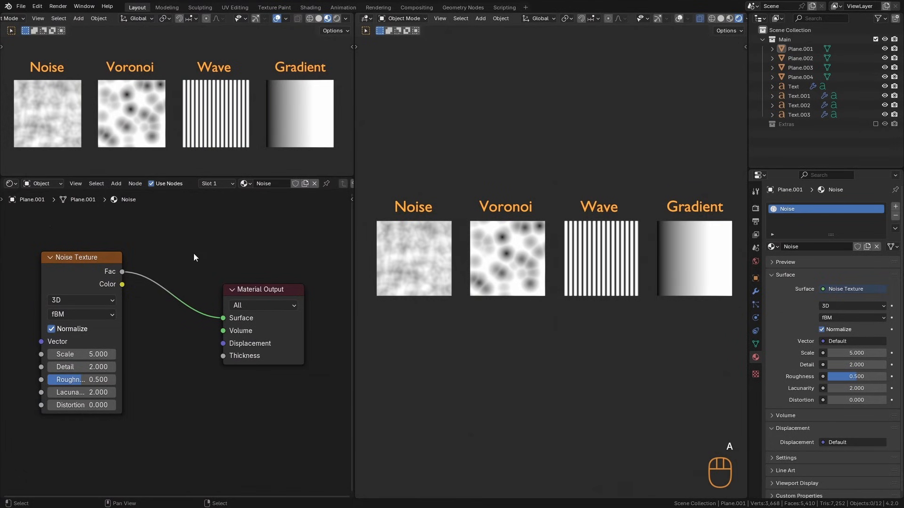
Look through the texture nodes that can be added to the Noise material.
{"action": "key", "text": "shift+a"}
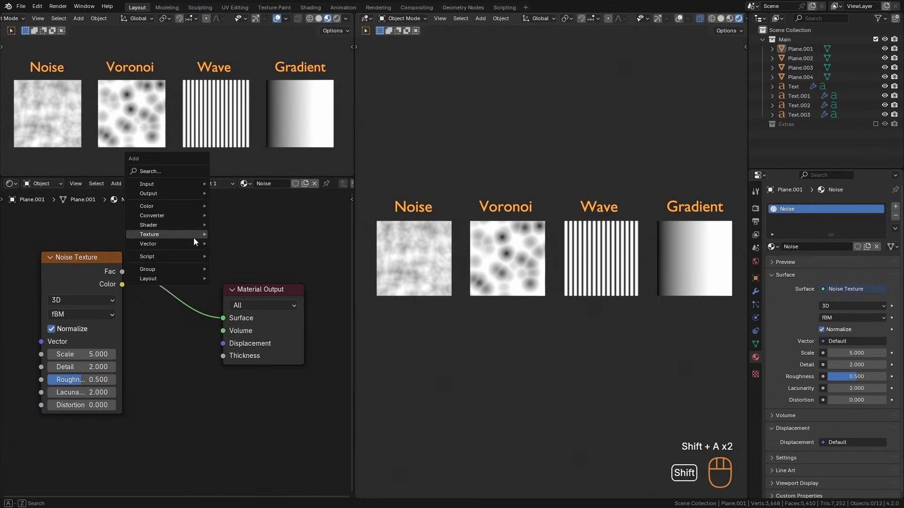
{"action": "mouse_move", "coordinate": [183, 234]}
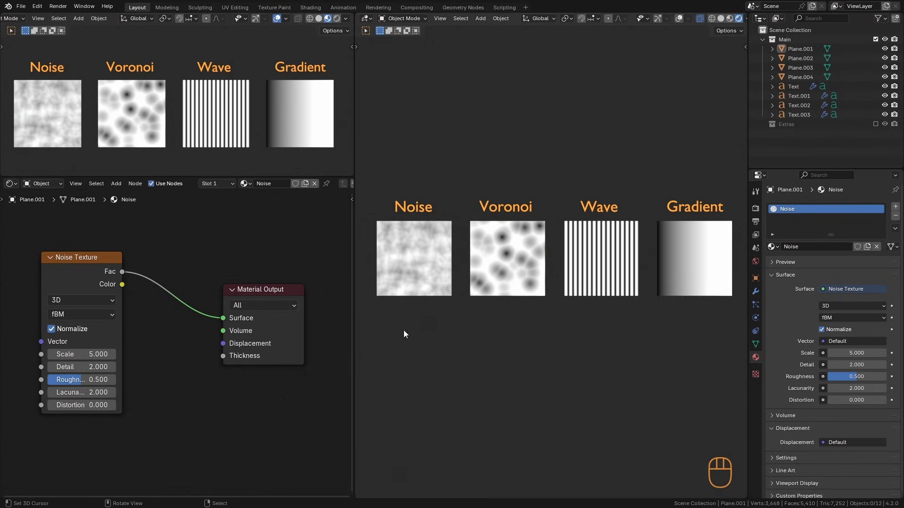
Isolate the Noise cube and its text label in the viewport and select the Noise Texture node.
{"action": "left_click_drag", "start_coordinate": [442, 149], "coordinate": [402, 288]}
{"action": "key", "text": "KP_Divide"}
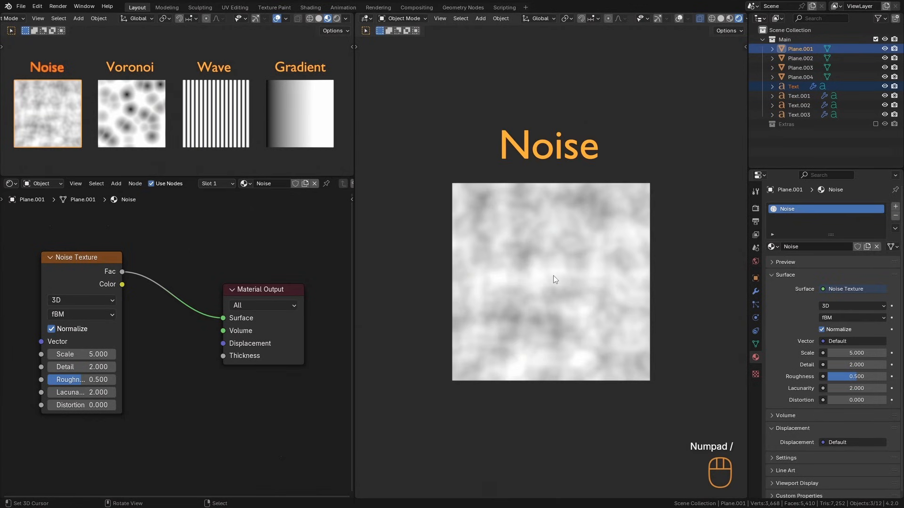
{"action": "middle_click_drag", "start_coordinate": [549, 275], "coordinate": [603, 269], "text": "alt"}
{"action": "left_click", "coordinate": [90, 266]}
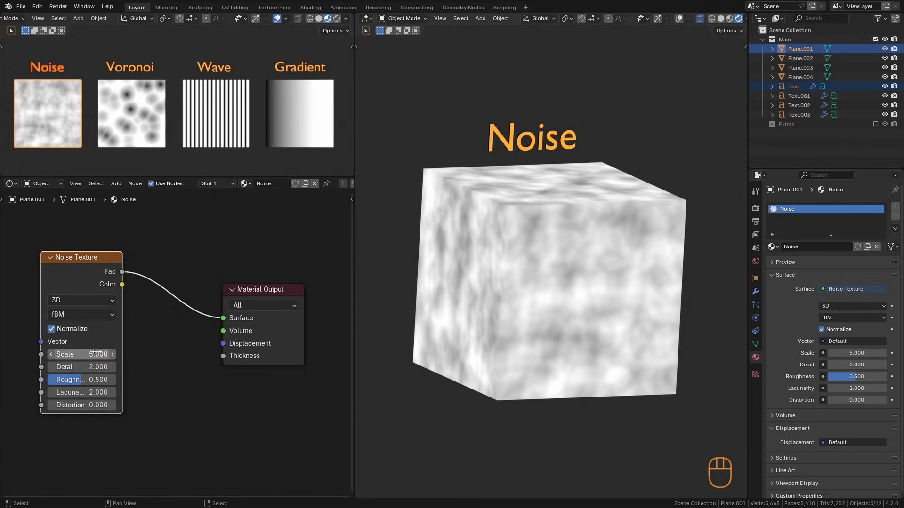
Try a Detail of 0 and a Roughness of 1.000 on the Noise Texture, undoing each change.
{"action": "mouse_move", "coordinate": [68, 355]}
{"action": "left_mouse_down"}
{"action": "mouse_move", "coordinate": [157, 363]}
{"action": "mouse_move", "coordinate": [38, 367]}
{"action": "mouse_move", "coordinate": [58, 365]}
{"action": "left_mouse_up"}
{"action": "scroll", "coordinate": [559, 299], "scroll_direction": "up", "scroll_amount": 4}
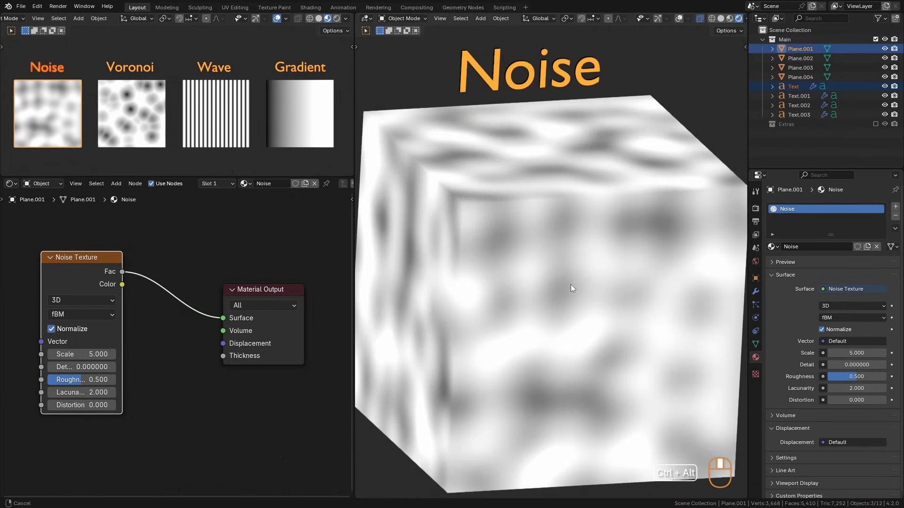
{"action": "key", "text": "ctrl+z"}
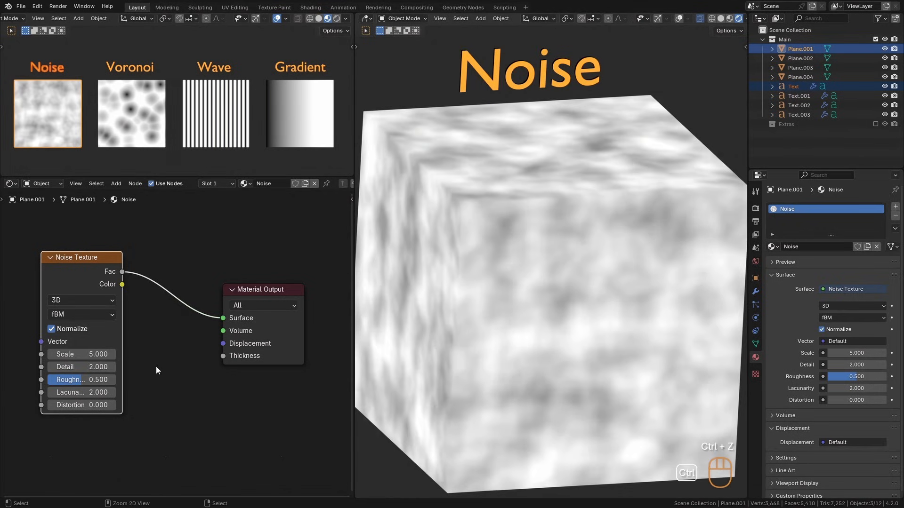
{"action": "left_click_drag", "start_coordinate": [85, 380], "coordinate": [198, 376]}
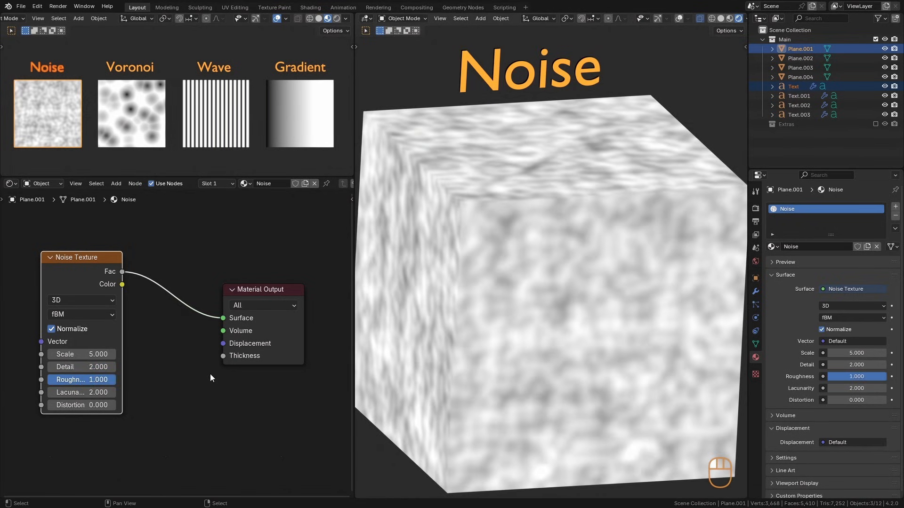
{"action": "key", "text": "ctrl+z"}
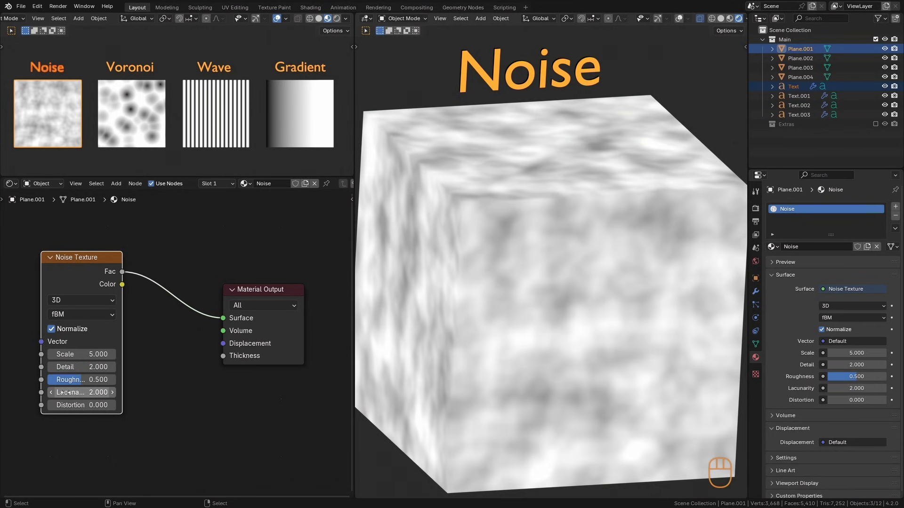
Try a Lacunarity of 21.600 and a Distortion of 16.800 on the Noise Texture, undoing each change.
{"action": "left_click_drag", "start_coordinate": [66, 392], "coordinate": [165, 398]}
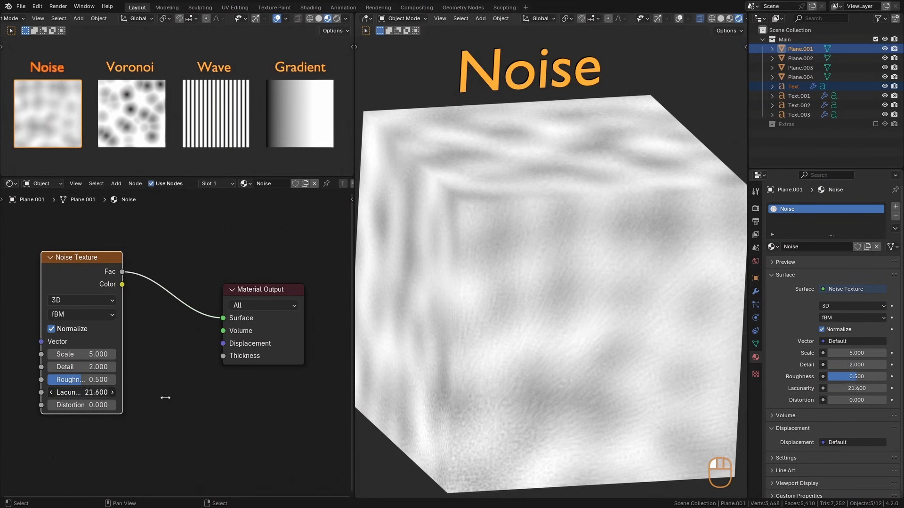
{"action": "key", "text": "ctrl+z"}
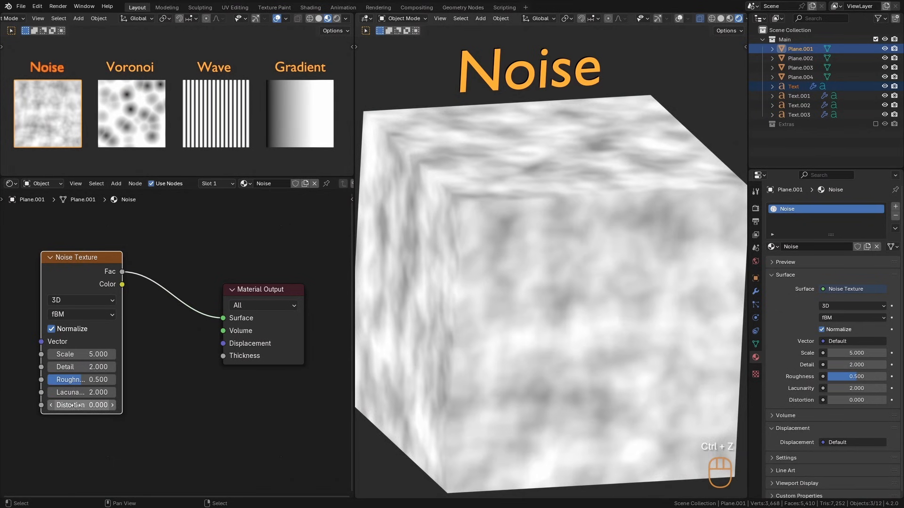
{"action": "left_click_drag", "start_coordinate": [71, 404], "coordinate": [168, 434]}
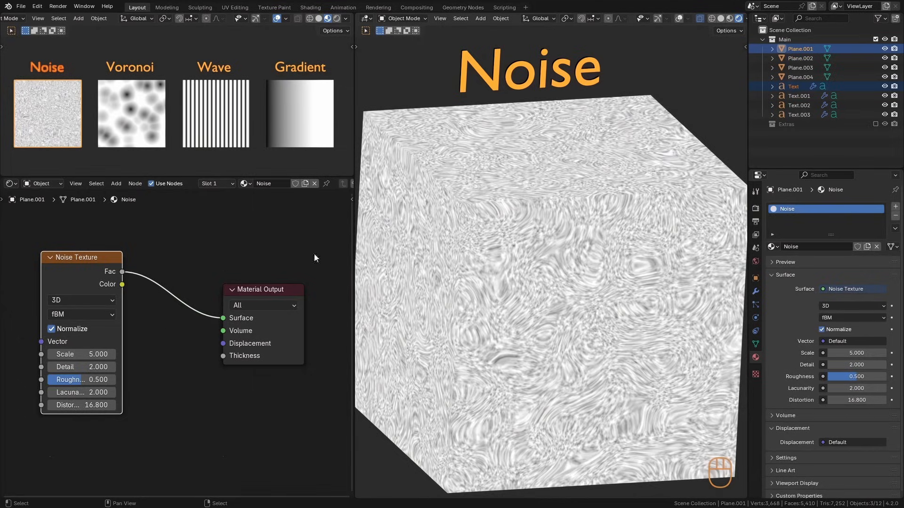
{"action": "key", "text": "ctrl+z"}
{"action": "scroll", "coordinate": [541, 283], "scroll_direction": "down", "scroll_amount": 3}
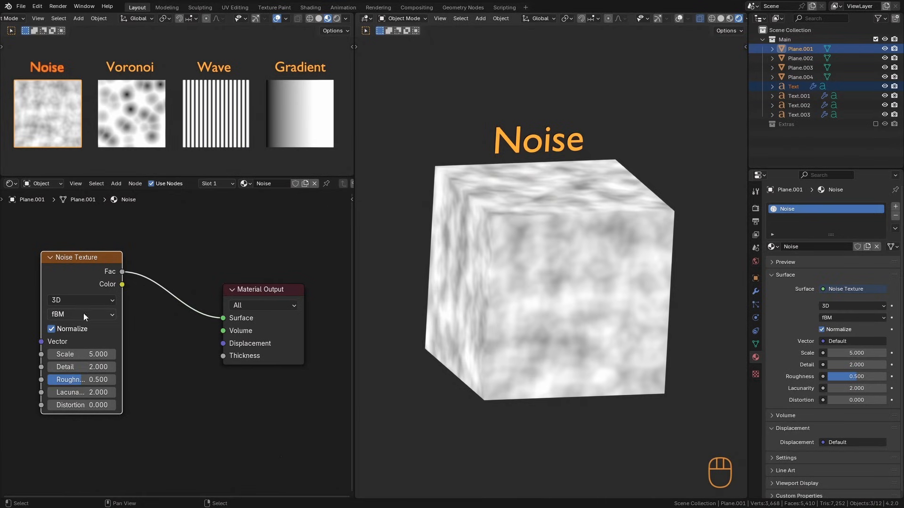
Try the Multifractal, Ridged Multifractal and Hybrid Multifractal types on the Noise Texture.
{"action": "left_click", "coordinate": [83, 314]}
{"action": "left_click", "coordinate": [74, 347]}
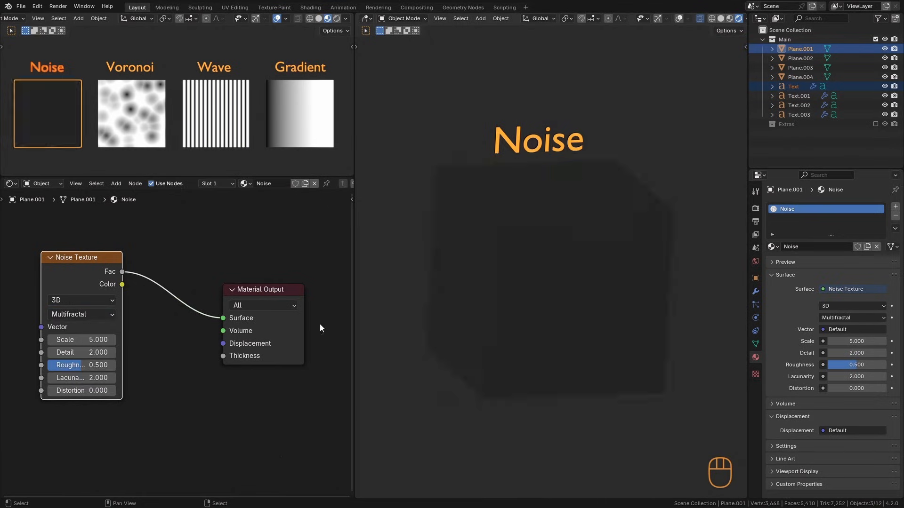
{"action": "left_click", "coordinate": [103, 316]}
{"action": "left_click", "coordinate": [94, 357]}
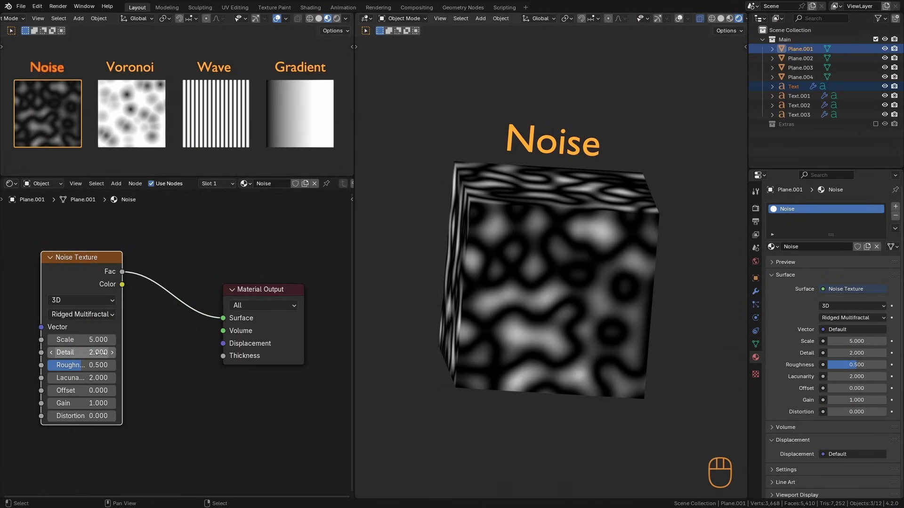
{"action": "left_click", "coordinate": [93, 315]}
{"action": "left_click", "coordinate": [78, 368]}
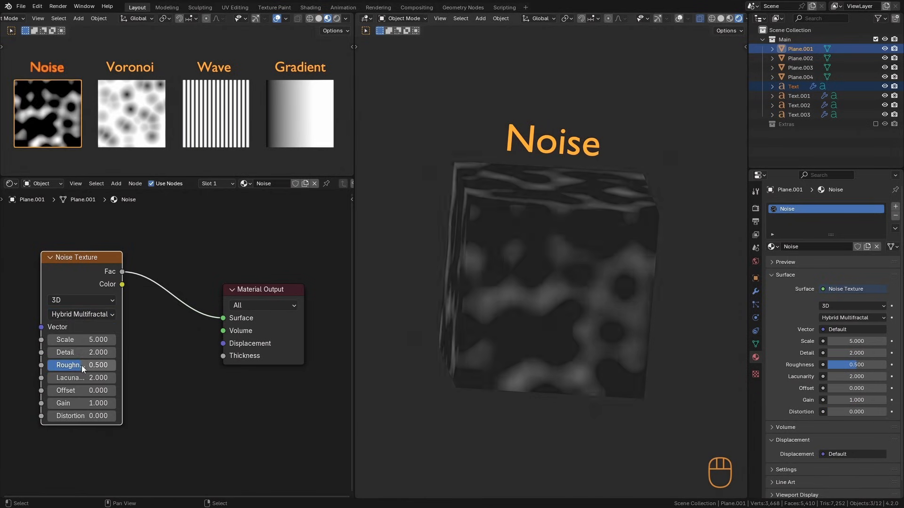
Set the Noise Texture's type to Hetero Terrain and view the cube from another angle.
{"action": "left_click", "coordinate": [80, 314]}
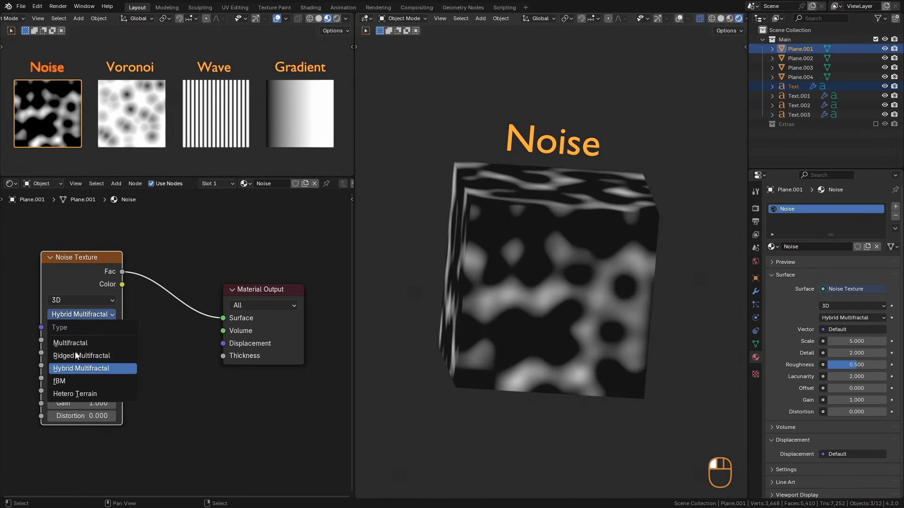
{"action": "left_click", "coordinate": [80, 394]}
{"action": "middle_click_drag", "start_coordinate": [611, 324], "coordinate": [634, 317], "text": "alt"}
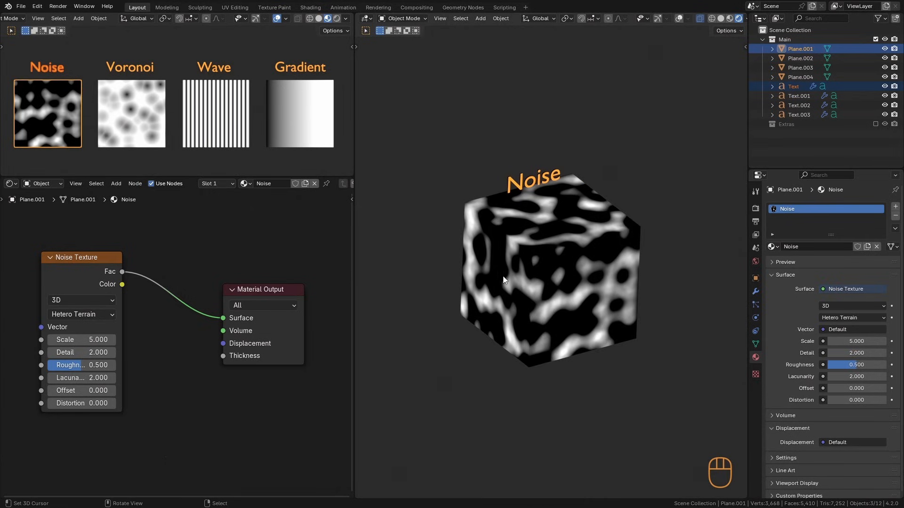
Bring back all texture samples and isolate the Voronoi cube with its text label, viewed at an angle.
{"action": "key", "text": "a"}
{"action": "key", "text": "KP_Divide"}
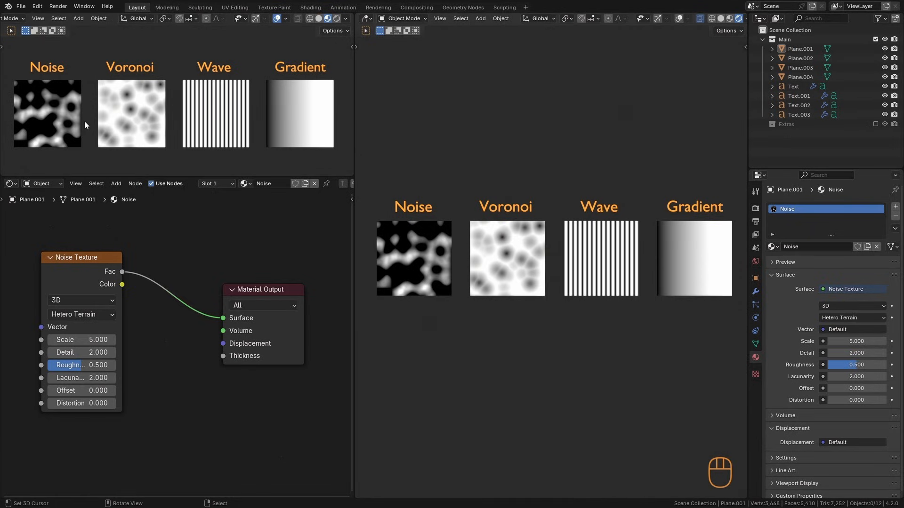
{"action": "left_click", "coordinate": [515, 253]}
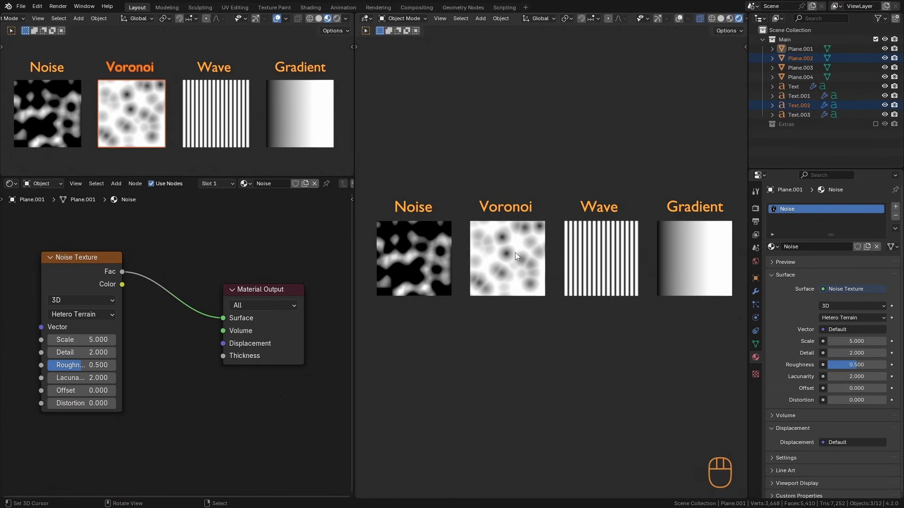
{"action": "left_click", "coordinate": [512, 206], "text": "shift"}
{"action": "key", "text": "KP_Divide"}
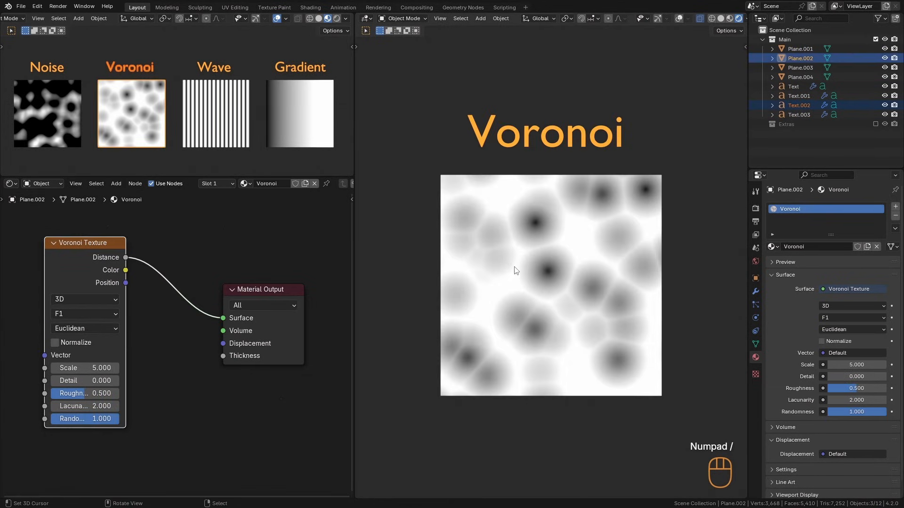
{"action": "left_click_drag", "start_coordinate": [515, 230], "coordinate": [578, 258], "text": "alt"}
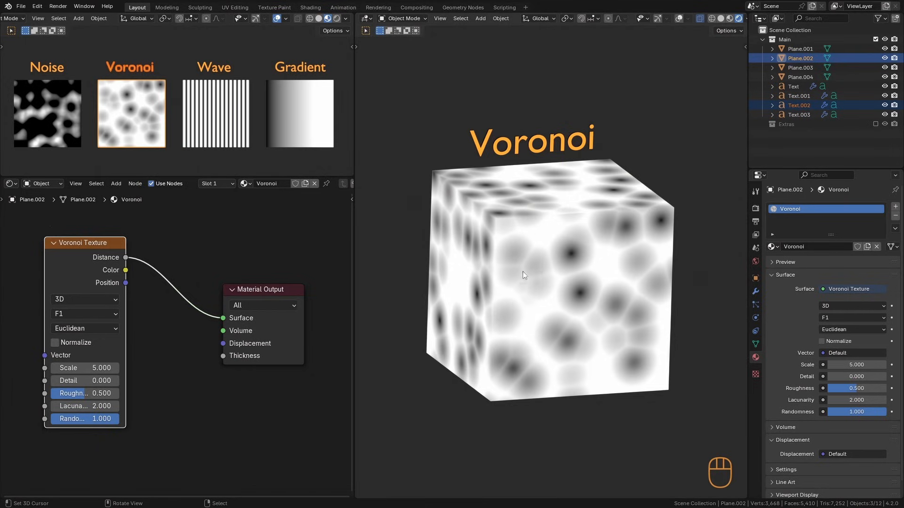
Try the F2, Smooth F1 and Distance to Edge feature outputs on the Voronoi Texture.
{"action": "left_click", "coordinate": [81, 314]}
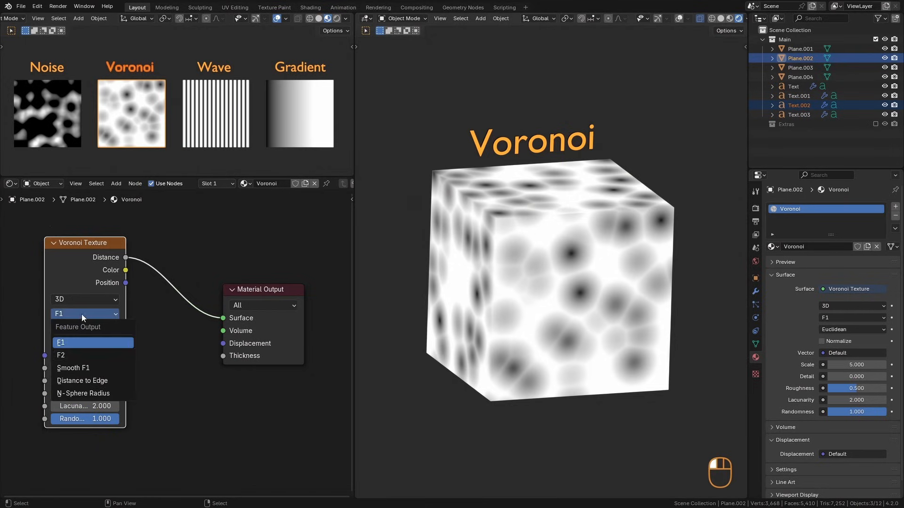
{"action": "left_click", "coordinate": [81, 355]}
{"action": "left_click", "coordinate": [105, 318]}
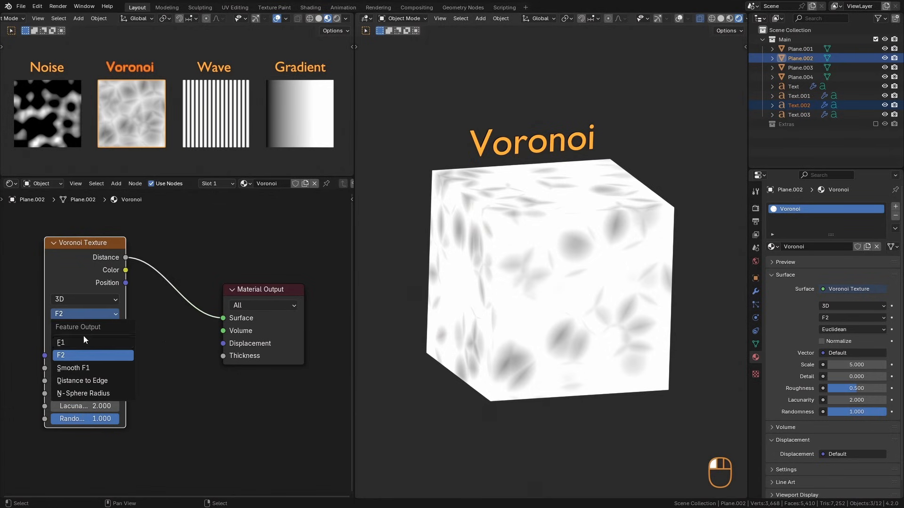
{"action": "left_click", "coordinate": [84, 367]}
{"action": "left_click", "coordinate": [87, 314]}
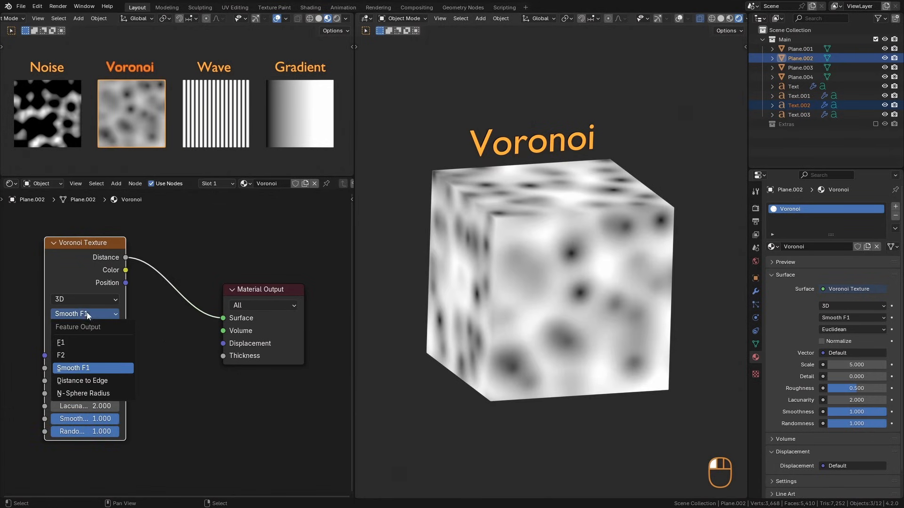
{"action": "left_click", "coordinate": [81, 380]}
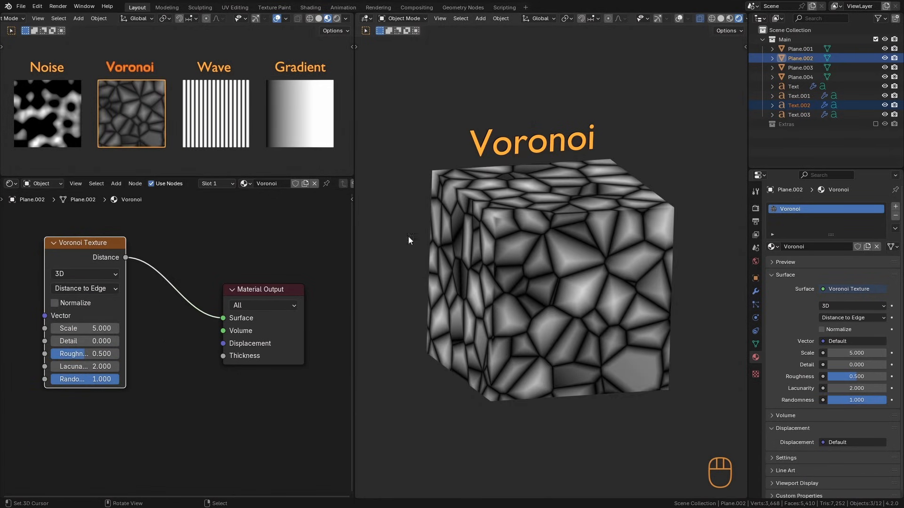
Try the N-Sphere Radius feature output on the Voronoi Texture and return it to F1.
{"action": "left_click", "coordinate": [77, 287]}
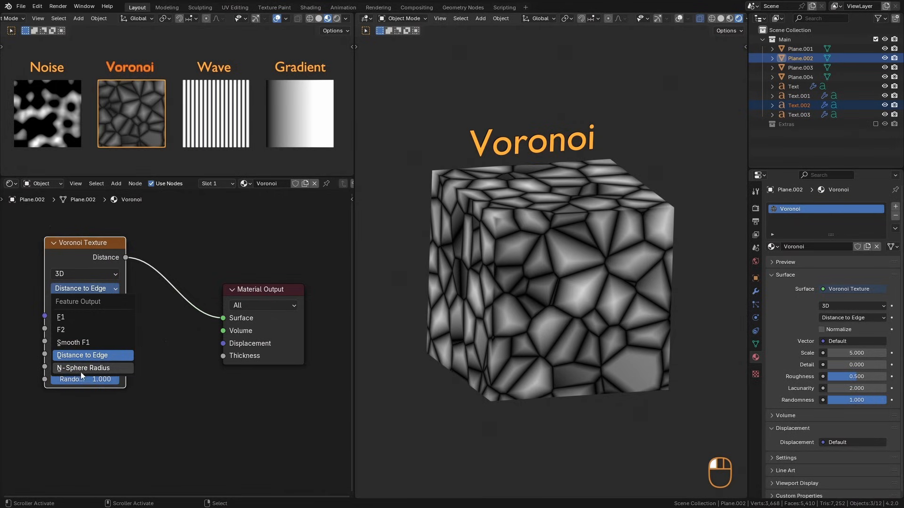
{"action": "left_click", "coordinate": [80, 370]}
{"action": "left_click", "coordinate": [80, 286]}
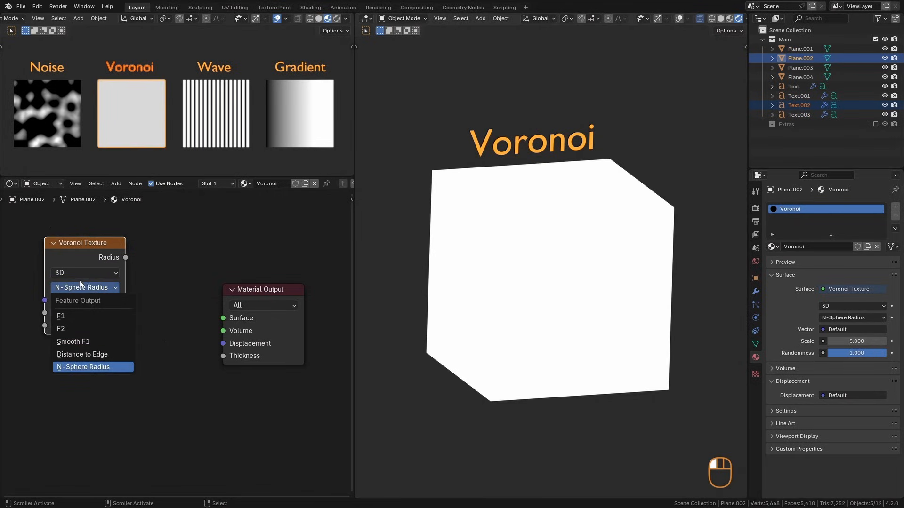
{"action": "left_click", "coordinate": [76, 320]}
Try a Lacunarity of 10.600 and a Randomness of 0.000 on the Voronoi Texture, undoing each change.
{"action": "left_click_drag", "start_coordinate": [83, 365], "coordinate": [71, 381]}
{"action": "key", "text": "ctrl+z"}
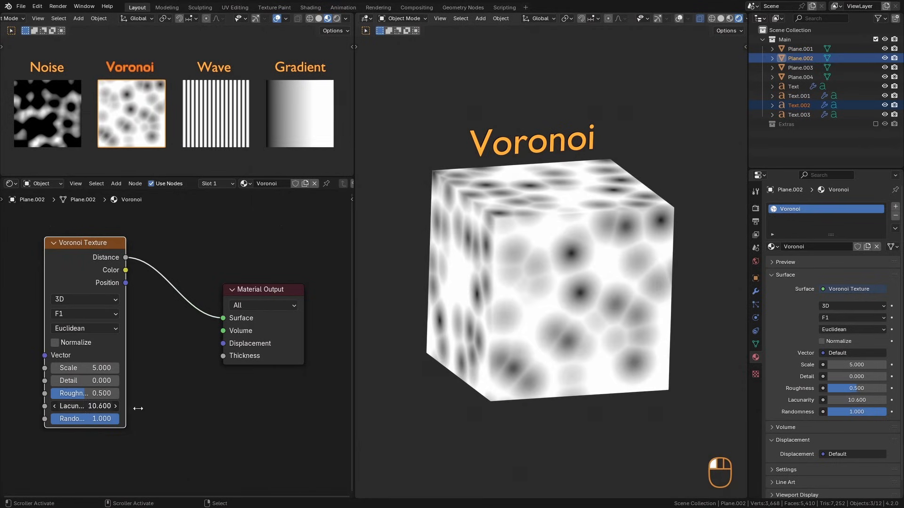
{"action": "left_click_drag", "start_coordinate": [95, 418], "coordinate": [10, 407]}
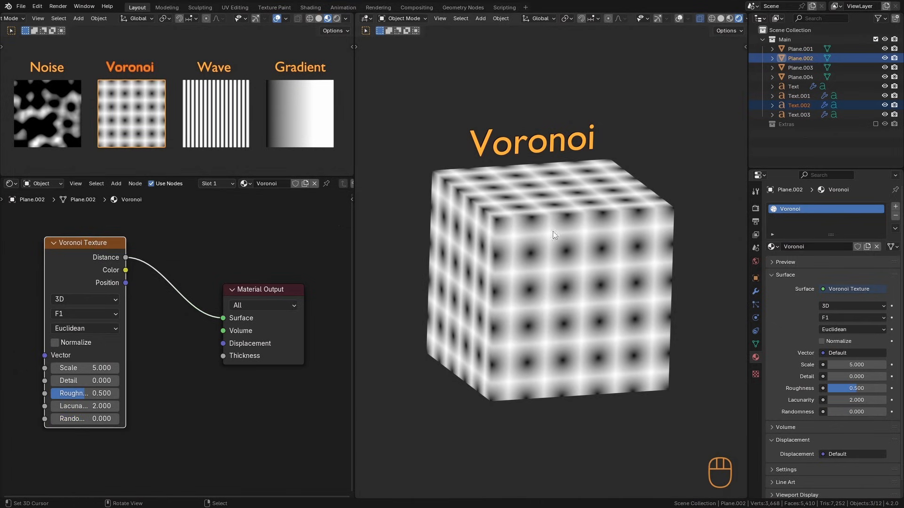
{"action": "mouse_move", "coordinate": [508, 281]}
{"action": "middle_mouse_down", "text": "alt"}
{"action": "mouse_move", "coordinate": [603, 272]}
{"action": "mouse_move", "coordinate": [525, 286]}
{"action": "middle_mouse_up", "text": "alt"}
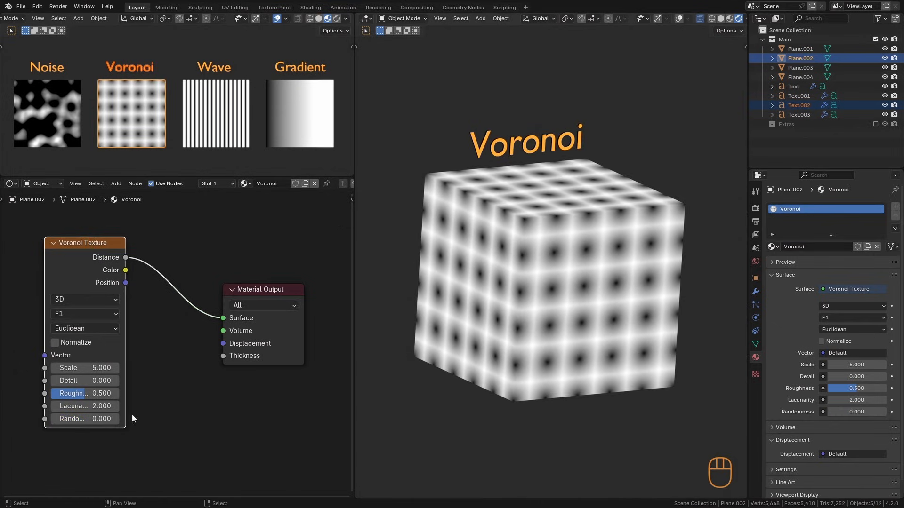
{"action": "key", "text": "ctrl+z"}
{"action": "mouse_move", "coordinate": [600, 289]}
{"action": "middle_mouse_down", "text": "alt"}
{"action": "mouse_move", "coordinate": [579, 272]}
{"action": "mouse_move", "coordinate": [578, 289]}
{"action": "mouse_move", "coordinate": [603, 289]}
{"action": "middle_mouse_up", "text": "alt"}
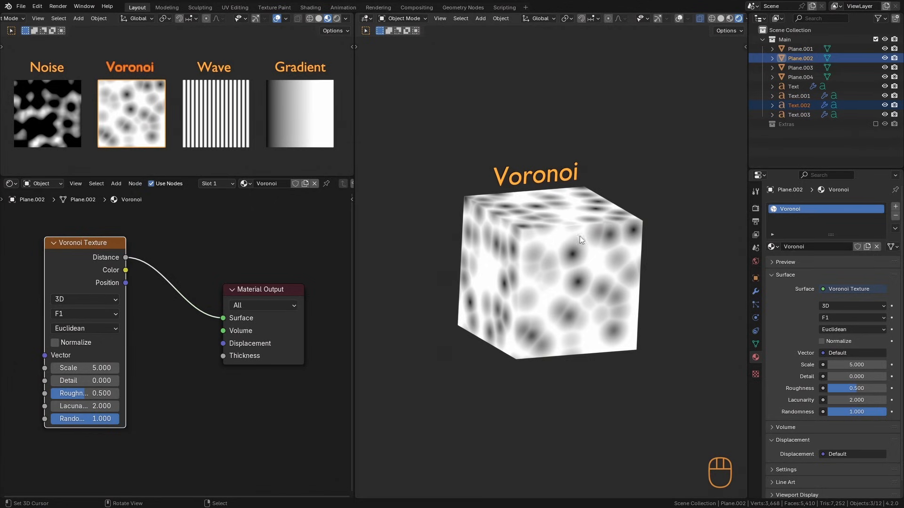
Bring back all texture samples, isolate the Wave cube with its text label, and make the cube the active object.
{"action": "key", "text": "KP_Divide"}
{"action": "key", "text": "a"}
{"action": "left_click_drag", "start_coordinate": [597, 313], "coordinate": [622, 335], "text": "alt"}
{"action": "left_click_drag", "start_coordinate": [606, 127], "coordinate": [642, 206]}
{"action": "key", "text": "KP_Divide"}
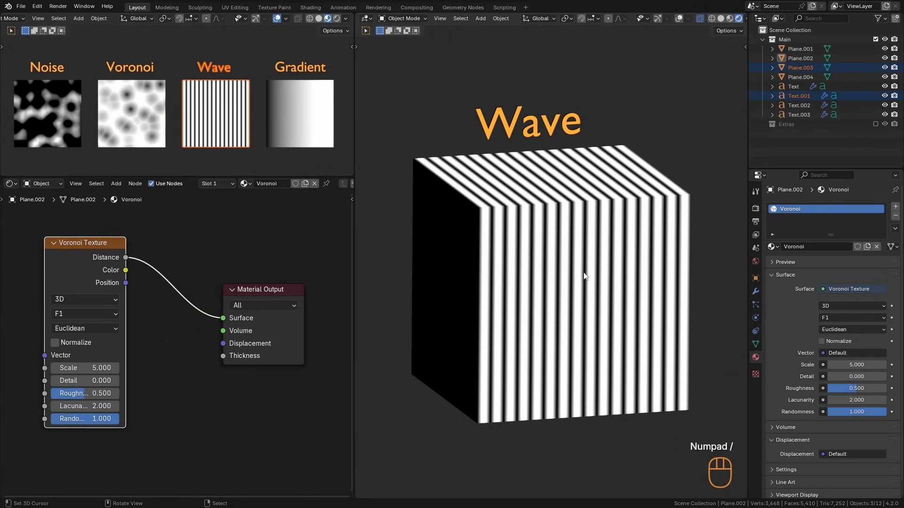
{"action": "left_click", "coordinate": [513, 243]}
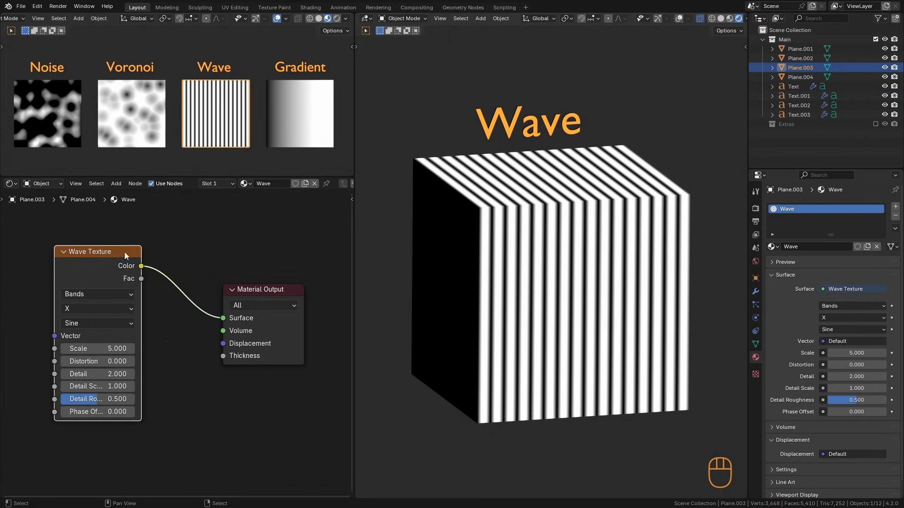
Try the Rings type on the Wave Texture, view the cube from another side, and return the type to Bands.
{"action": "left_click", "coordinate": [84, 292]}
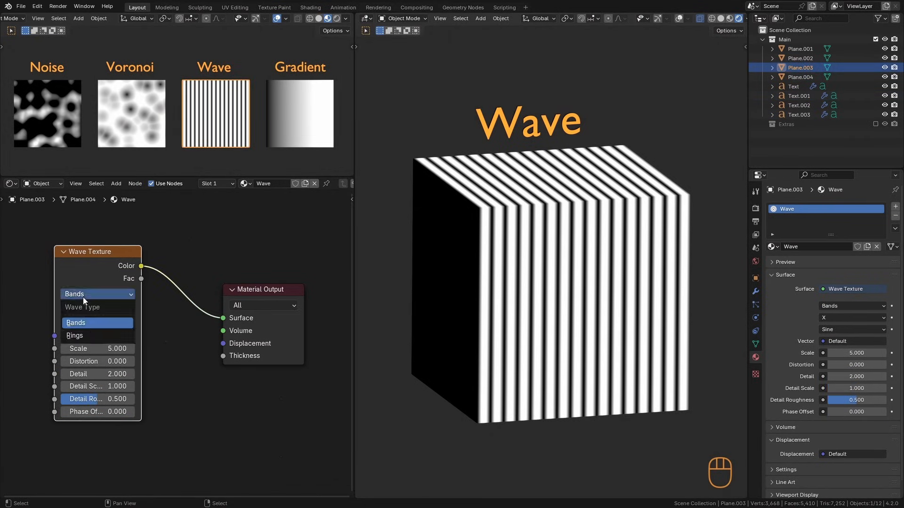
{"action": "left_click", "coordinate": [84, 336]}
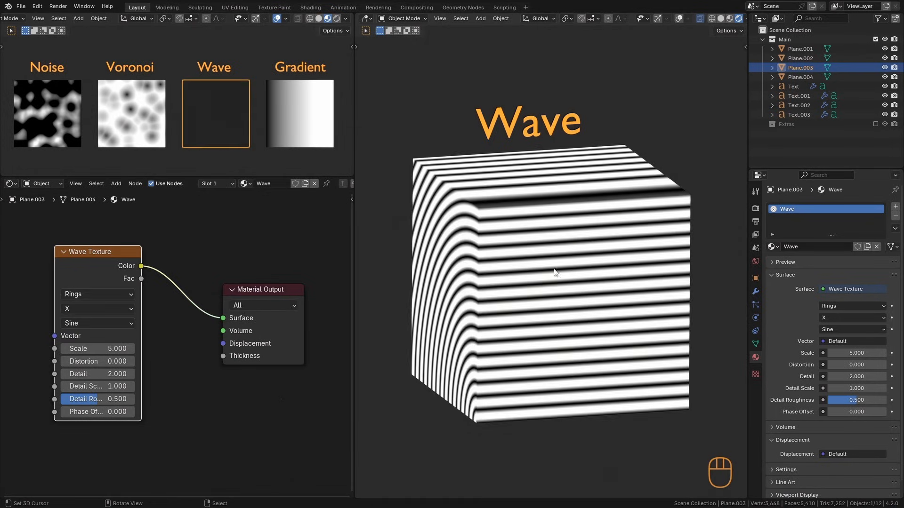
{"action": "left_click_drag", "start_coordinate": [554, 273], "coordinate": [667, 282], "text": "alt"}
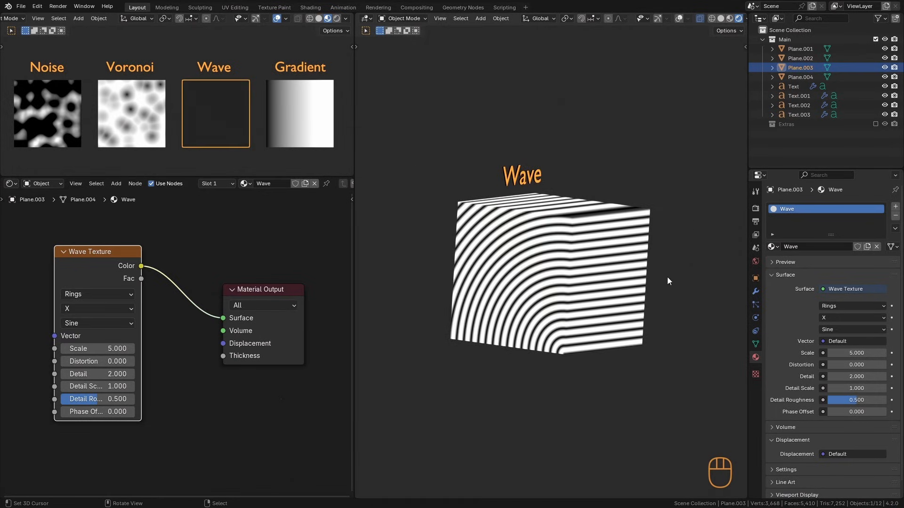
{"action": "left_click", "coordinate": [100, 294]}
{"action": "left_click", "coordinate": [94, 321]}
Try the Y and Z band directions on the Wave Texture and settle on Diagonal.
{"action": "left_click", "coordinate": [94, 310]}
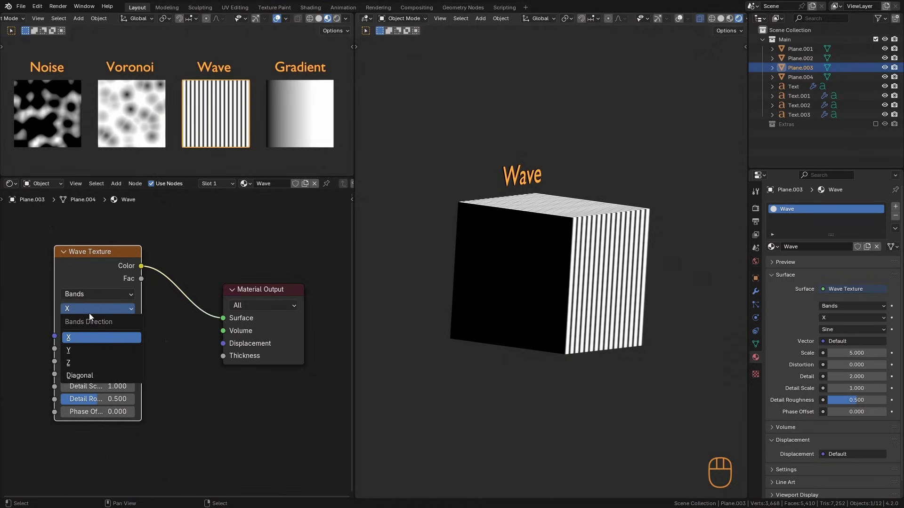
{"action": "left_click", "coordinate": [90, 352]}
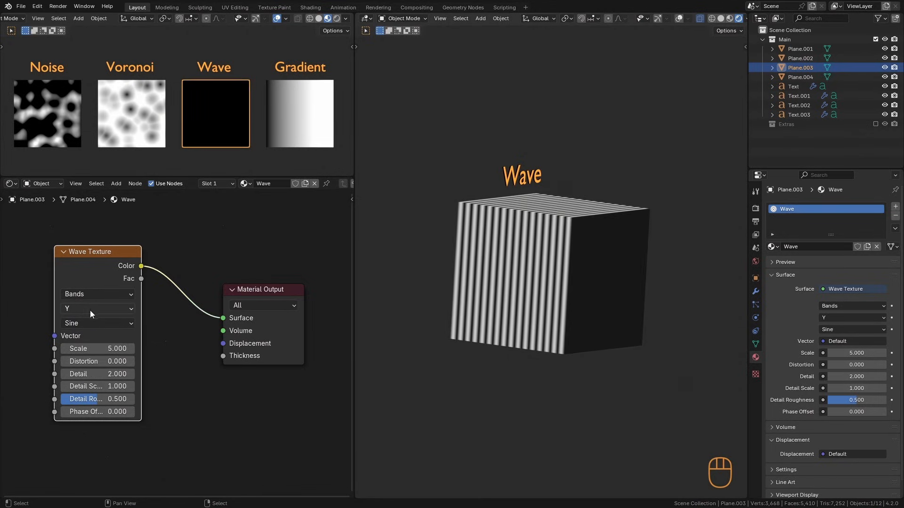
{"action": "left_click", "coordinate": [89, 310]}
{"action": "left_click", "coordinate": [86, 360]}
{"action": "left_click", "coordinate": [85, 314]}
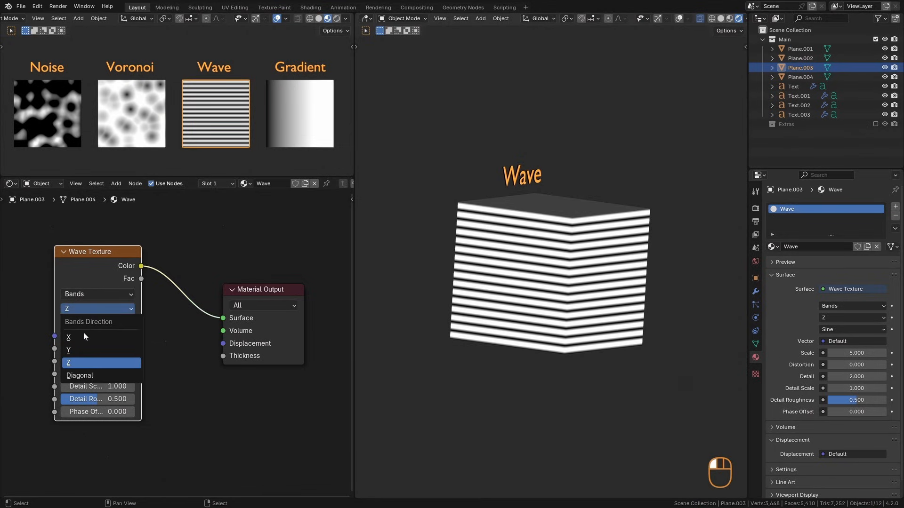
{"action": "left_click", "coordinate": [85, 374]}
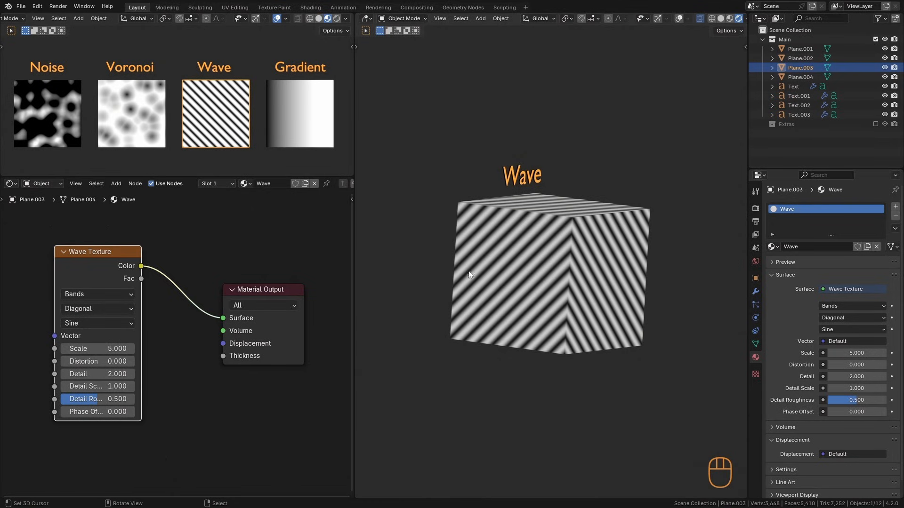
Try the Saw and Triangle wave profiles on the Wave Texture in a close front view and return to Sine.
{"action": "key", "text": "KP_1"}
{"action": "scroll", "coordinate": [371, 251], "scroll_direction": "up", "scroll_amount": 5}
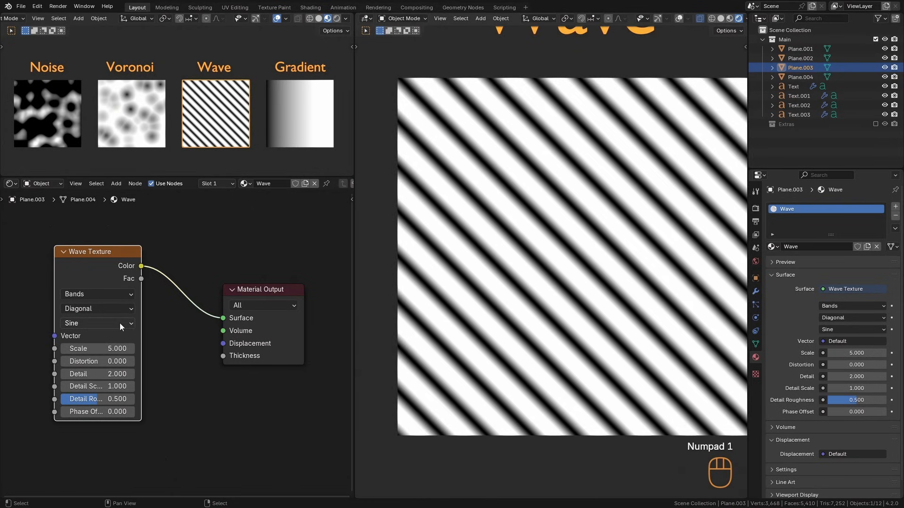
{"action": "left_click", "coordinate": [118, 323]}
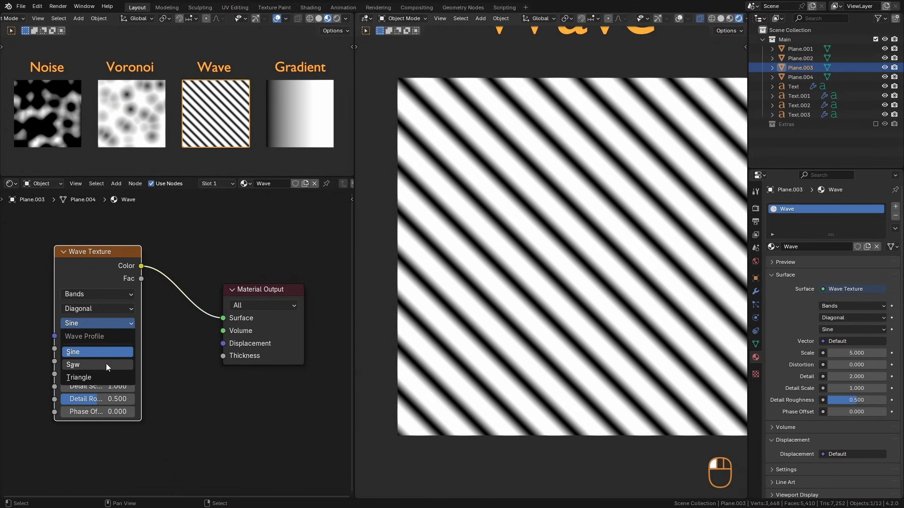
{"action": "left_click", "coordinate": [105, 364]}
{"action": "middle_click_drag", "start_coordinate": [518, 273], "coordinate": [592, 168], "text": "ctrl"}
{"action": "mouse_move", "coordinate": [592, 168]}
{"action": "left_mouse_down", "text": "ctrl+alt"}
{"action": "mouse_move", "coordinate": [568, 216]}
{"action": "mouse_move", "coordinate": [589, 172]}
{"action": "left_mouse_up", "text": "ctrl+alt"}
{"action": "left_click", "coordinate": [108, 322]}
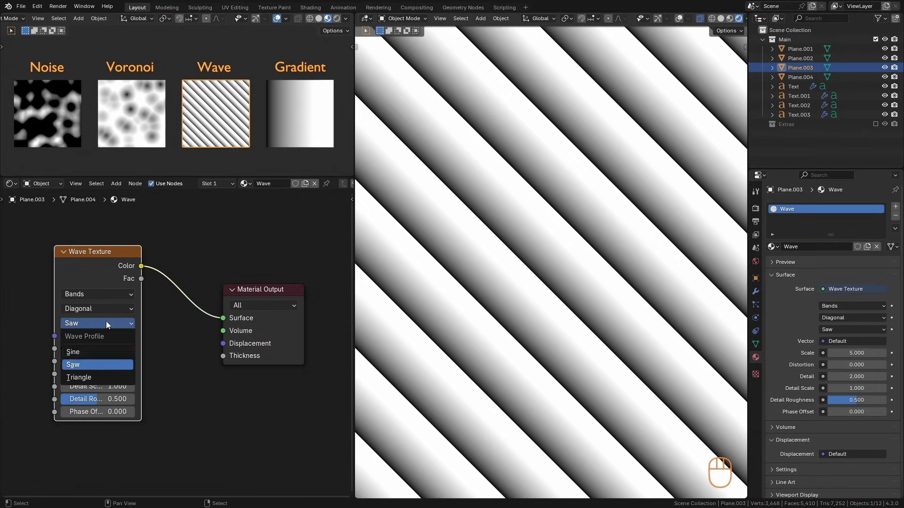
{"action": "left_click", "coordinate": [97, 376]}
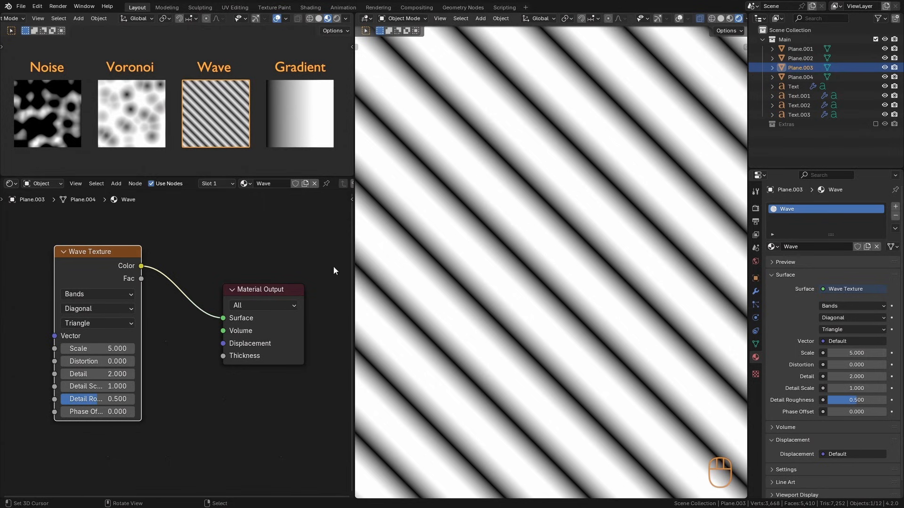
{"action": "left_click", "coordinate": [110, 323]}
{"action": "left_click", "coordinate": [94, 354]}
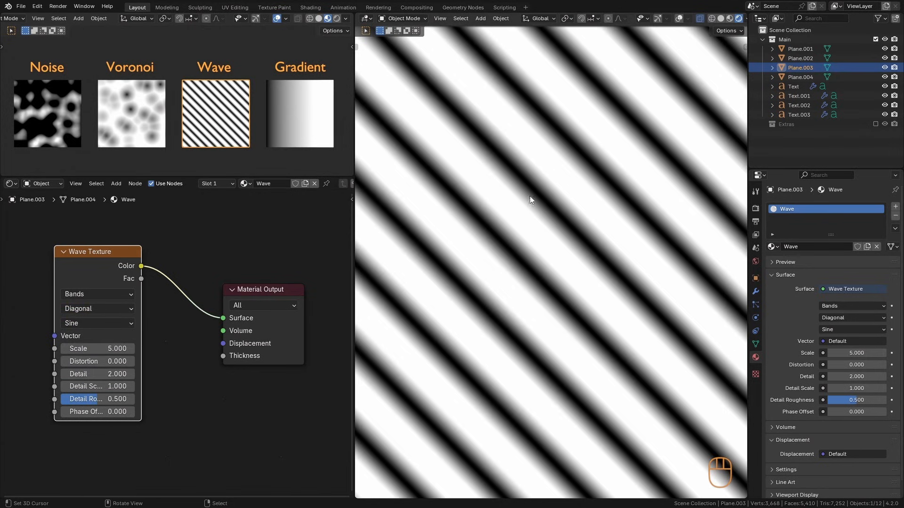
{"action": "left_click_drag", "start_coordinate": [513, 208], "coordinate": [487, 261], "text": "ctrl+alt"}
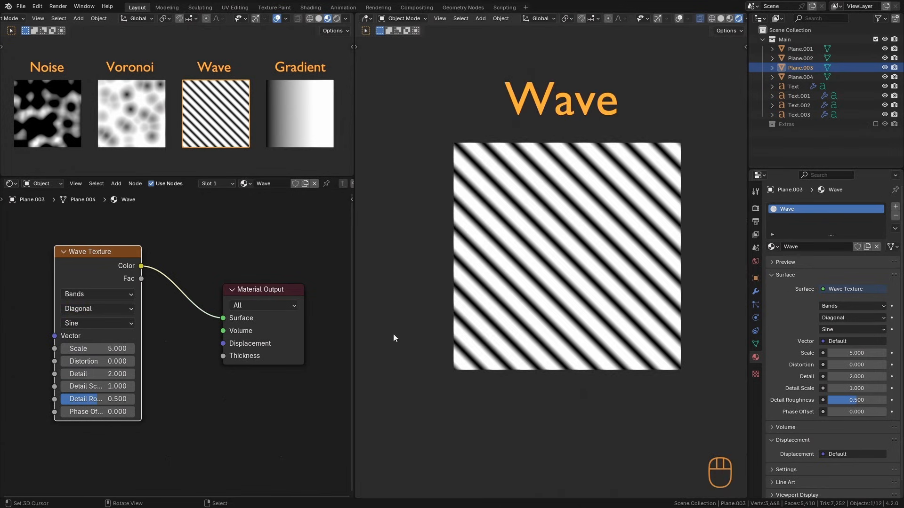
Set the Wave Texture's Distortion to 14.000, and try changing its Detail and Phase Offset without keeping those changes.
{"action": "mouse_move", "coordinate": [100, 349]}
{"action": "left_mouse_down"}
{"action": "mouse_move", "coordinate": [154, 357]}
{"action": "mouse_move", "coordinate": [100, 358]}
{"action": "mouse_move", "coordinate": [186, 374]}
{"action": "left_mouse_up"}
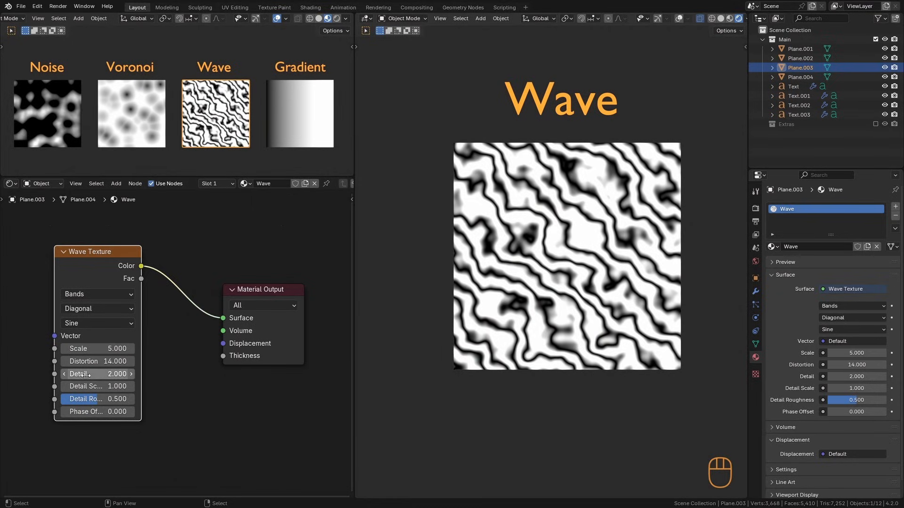
{"action": "left_click_drag", "start_coordinate": [94, 374], "coordinate": [120, 375]}
{"action": "left_click_drag", "start_coordinate": [101, 411], "coordinate": [177, 422]}
{"action": "right_click", "coordinate": [177, 422]}
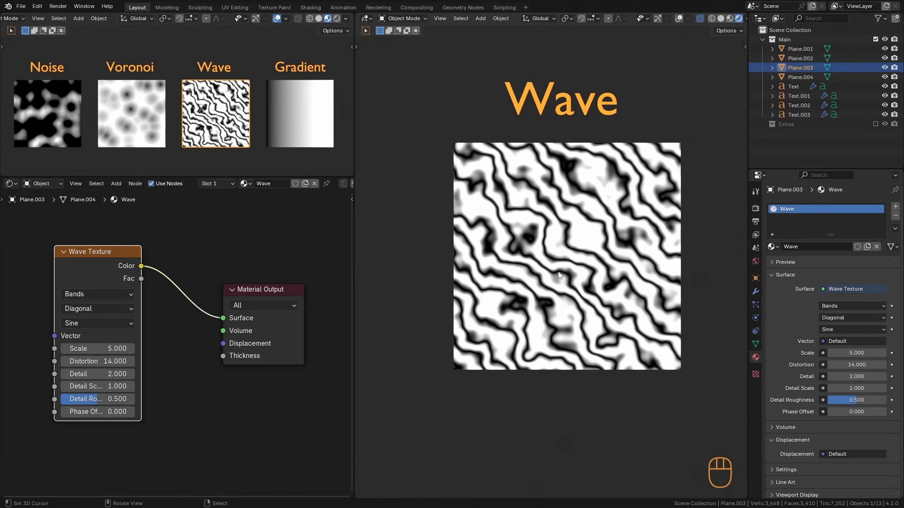
Bring back all texture samples and isolate the Gradient cube with its text label in front view.
{"action": "right_click_drag", "start_coordinate": [558, 272], "coordinate": [544, 316], "text": "ctrl+alt"}
{"action": "key", "text": "KP_Divide"}
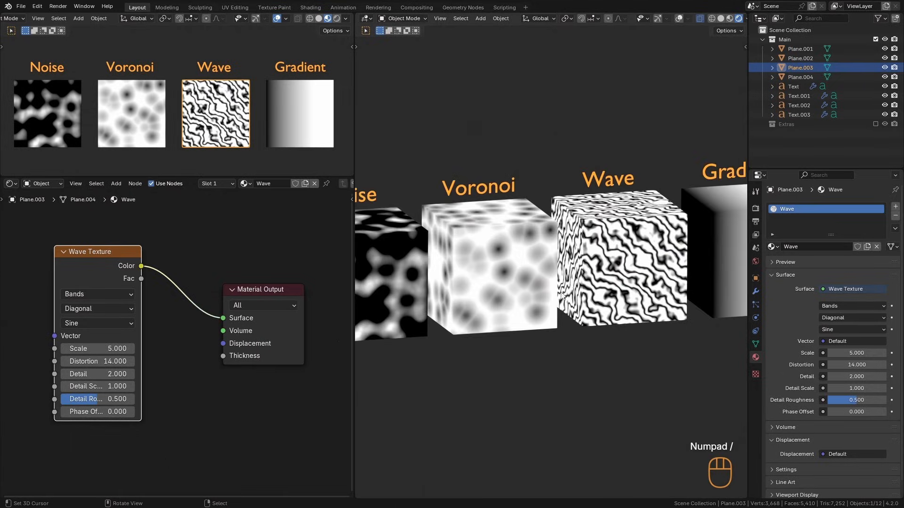
{"action": "key", "text": "a"}
{"action": "key", "text": "KP_1"}
{"action": "right_click_drag", "start_coordinate": [708, 224], "coordinate": [577, 251], "text": "alt+shift"}
{"action": "left_click_drag", "start_coordinate": [583, 188], "coordinate": [658, 311]}
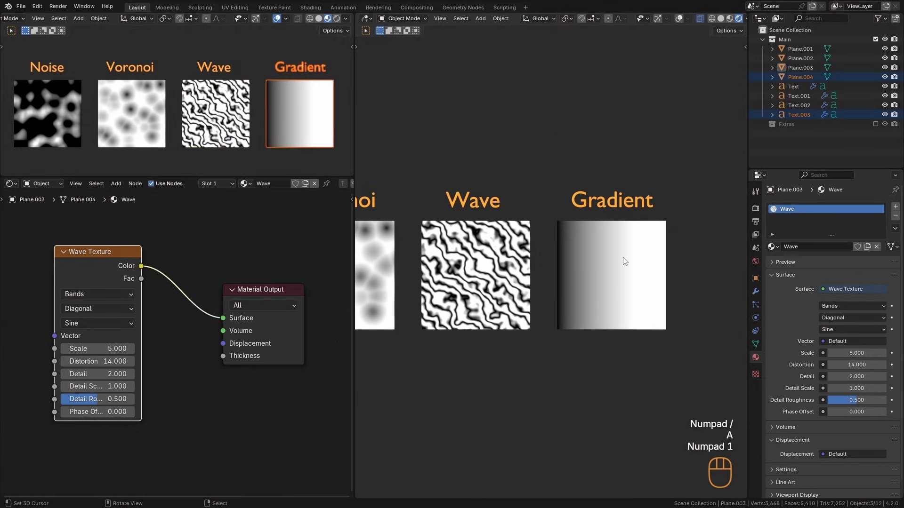
{"action": "left_click", "coordinate": [628, 244], "text": "shift"}
{"action": "key", "text": "KP_Divide"}
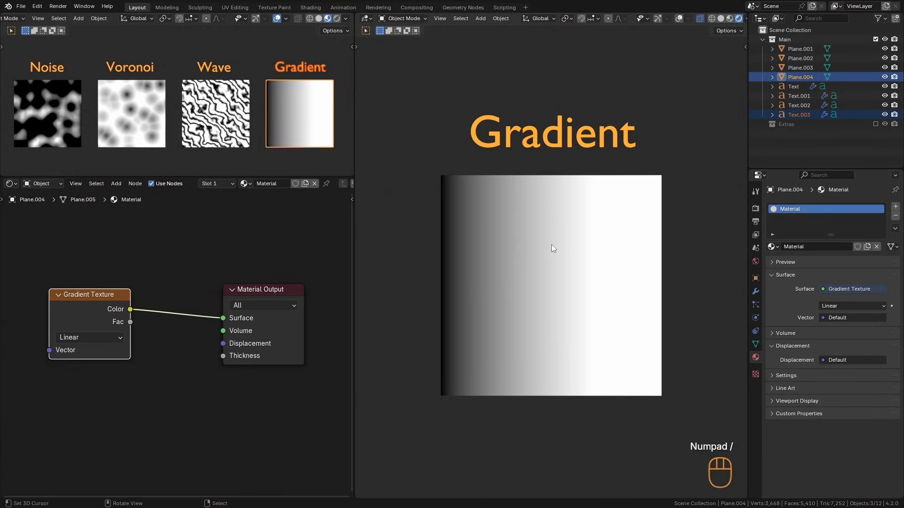
Try the Quadratic, Easing and Diagonal gradient types on the Gradient Texture.
{"action": "middle_click_drag", "start_coordinate": [552, 244], "coordinate": [589, 223], "text": "shift"}
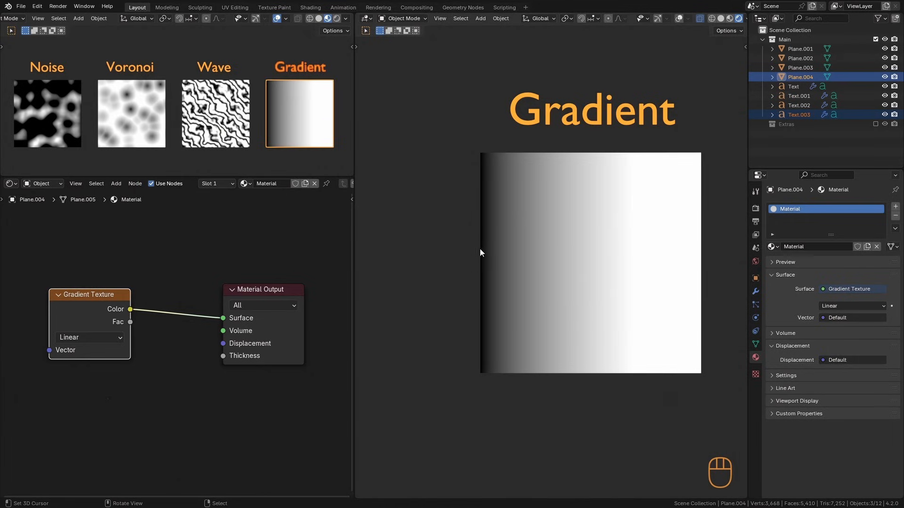
{"action": "left_click", "coordinate": [94, 338]}
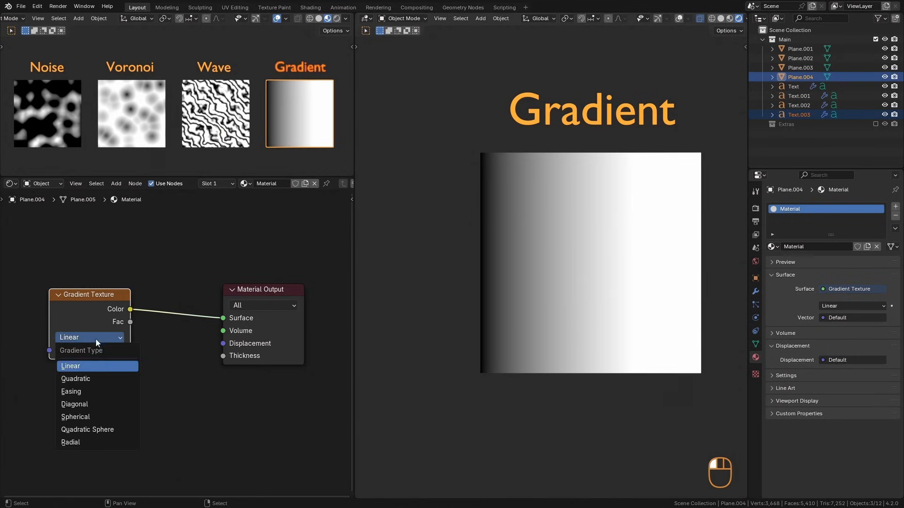
{"action": "left_click", "coordinate": [87, 381]}
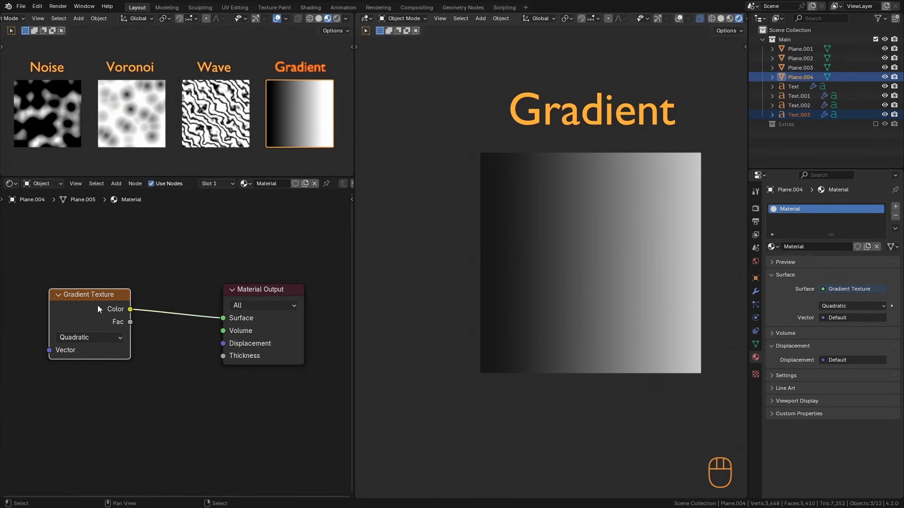
{"action": "left_click", "coordinate": [93, 338]}
{"action": "left_click", "coordinate": [91, 390]}
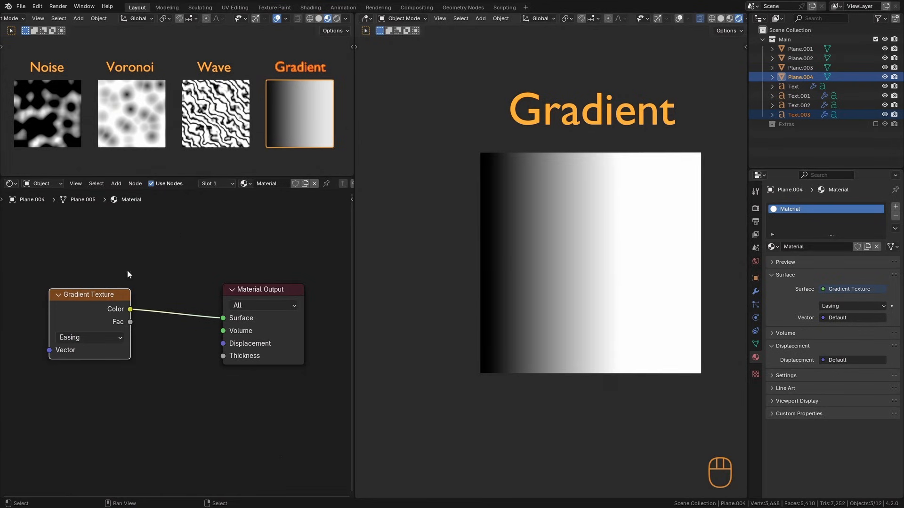
{"action": "left_click", "coordinate": [72, 336]}
{"action": "left_click", "coordinate": [85, 406]}
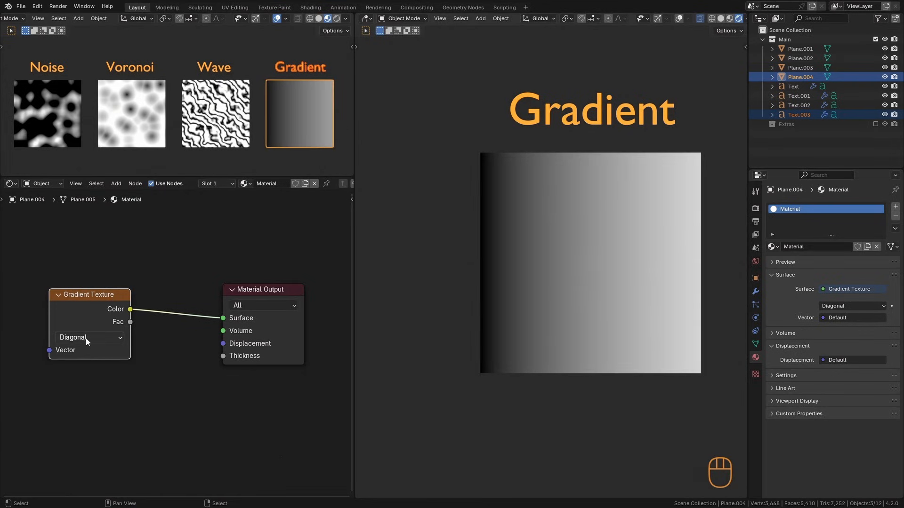
Try the Spherical and Quadratic Sphere gradient types, set the Gradient Texture to Radial, and inspect the cube from above at an angle.
{"action": "left_click", "coordinate": [86, 338]}
{"action": "left_click", "coordinate": [97, 415]}
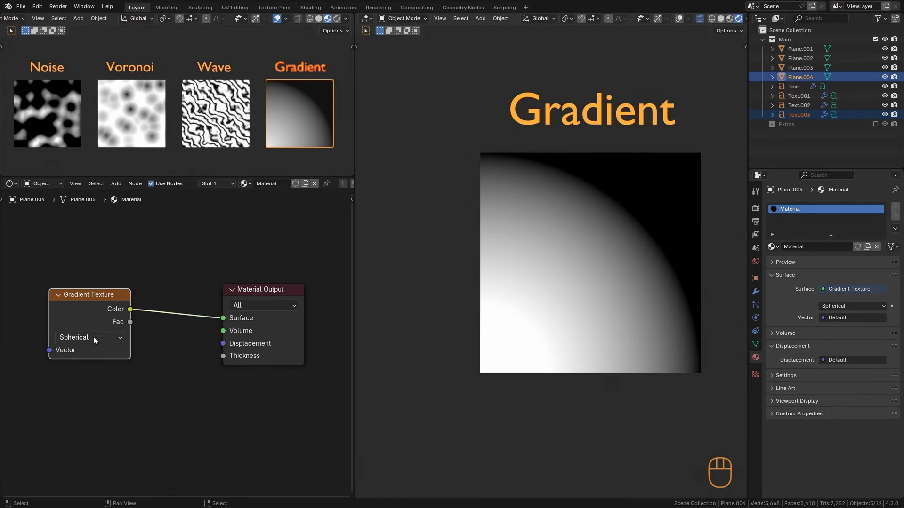
{"action": "left_click", "coordinate": [94, 337]}
{"action": "left_click", "coordinate": [90, 431]}
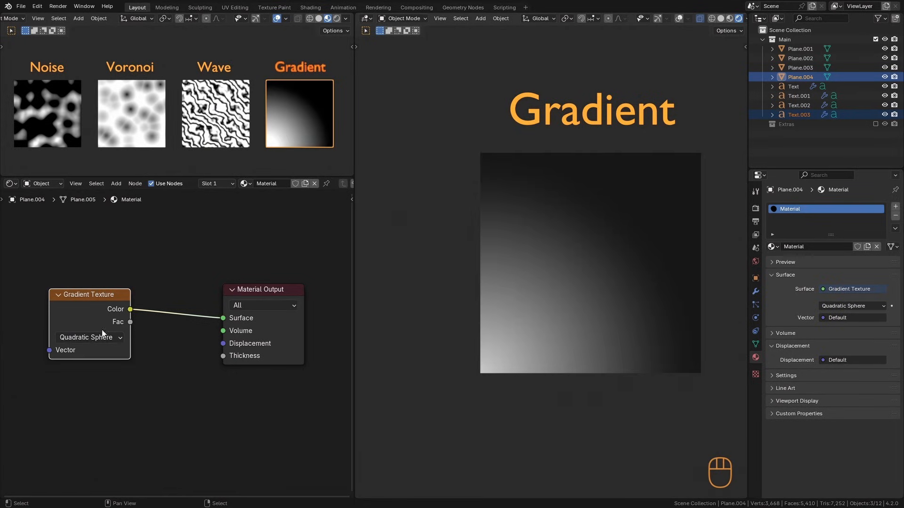
{"action": "left_click", "coordinate": [102, 333]}
{"action": "left_click", "coordinate": [98, 441]}
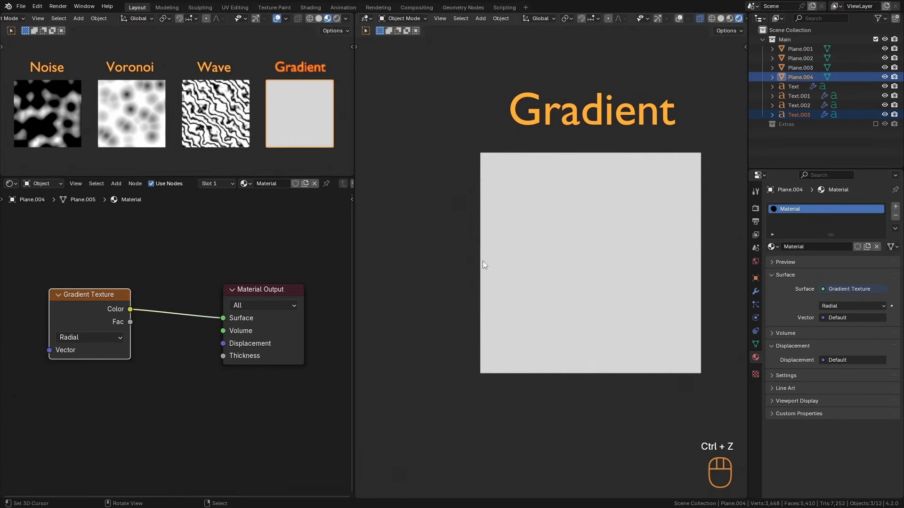
{"action": "middle_click_drag", "start_coordinate": [560, 217], "coordinate": [603, 231]}
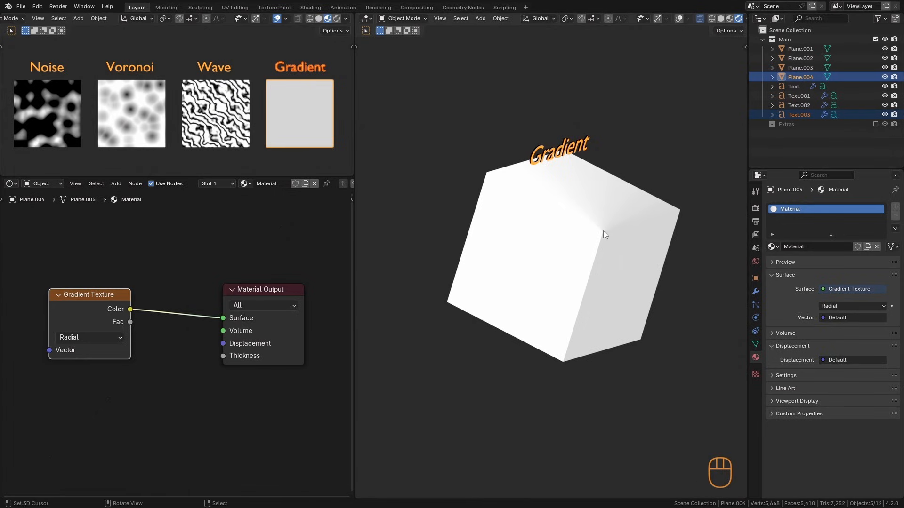
{"action": "left_click_drag", "start_coordinate": [608, 232], "coordinate": [599, 229], "text": "alt"}
{"action": "left_click_drag", "start_coordinate": [595, 281], "coordinate": [645, 213], "text": "ctrl+alt"}
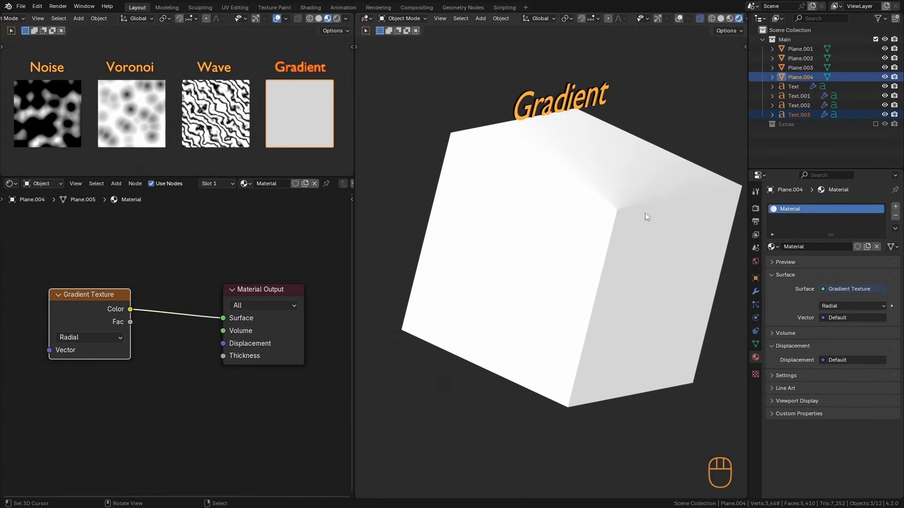
Bring back all texture samples, deselect everything, and enable the Extras collection with the Brick, Checker and Magic samples.
{"action": "key", "text": "KP_Divide"}
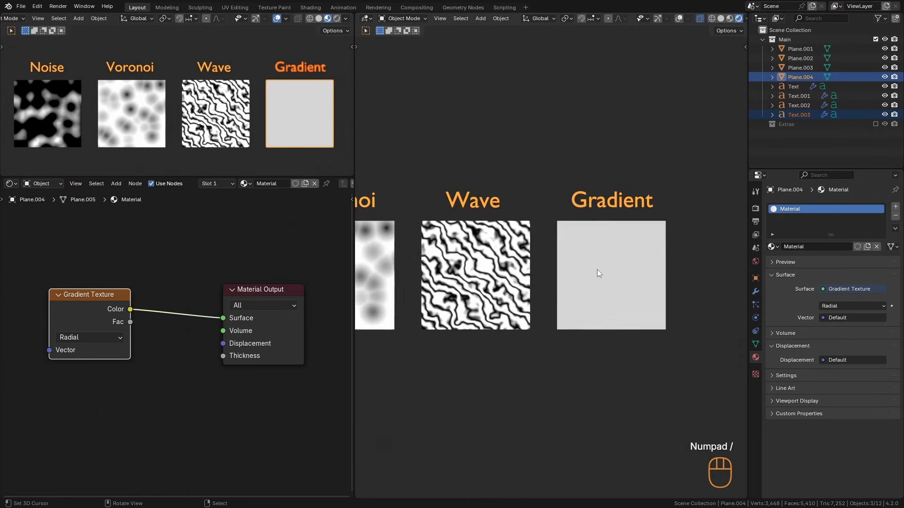
{"action": "left_click_drag", "start_coordinate": [632, 215], "coordinate": [621, 180], "text": "ctrl+alt"}
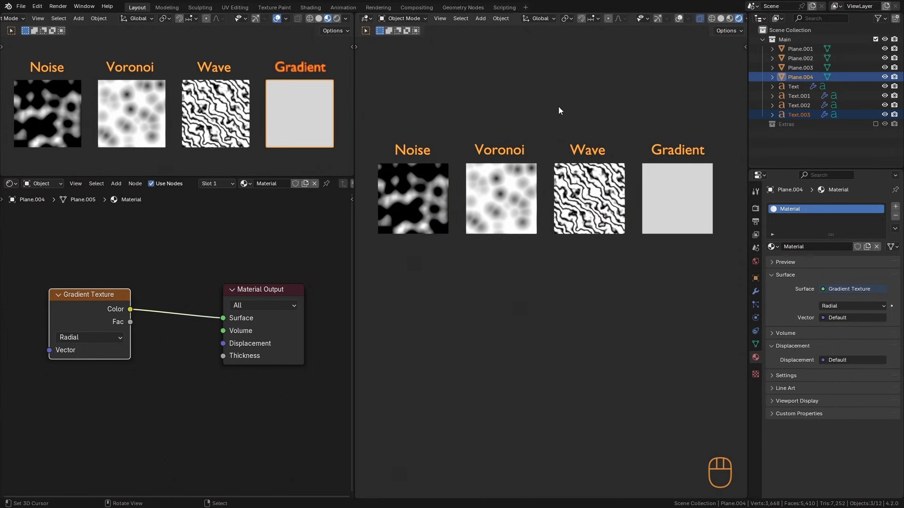
{"action": "key", "text": "alt+a"}
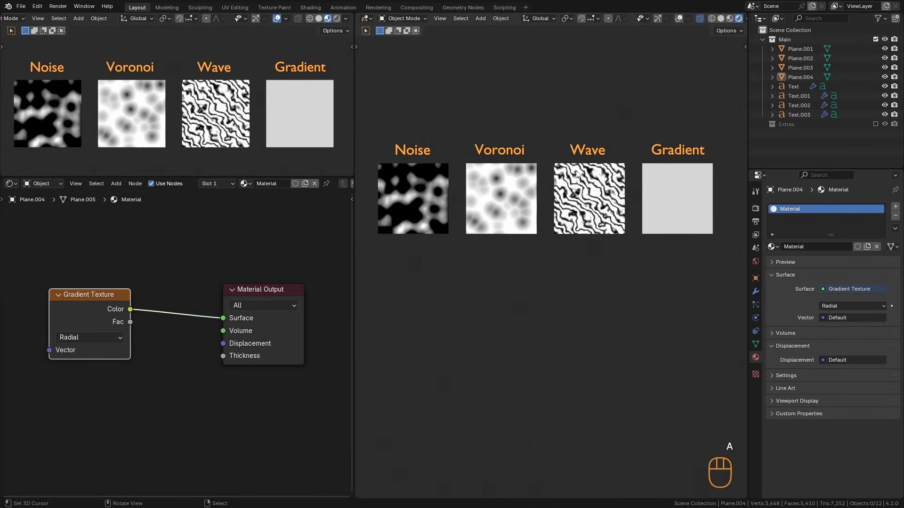
{"action": "left_click", "coordinate": [876, 123]}
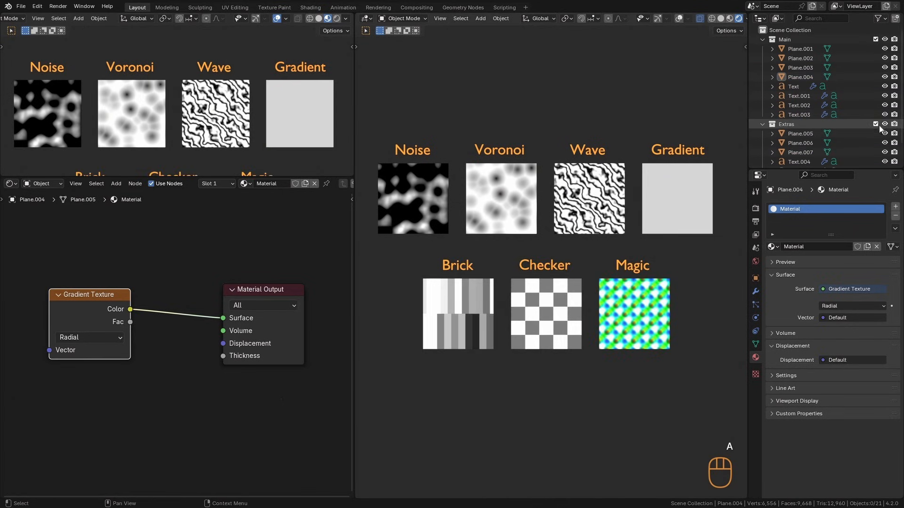
{"action": "middle_click_drag", "start_coordinate": [425, 353], "coordinate": [508, 316], "text": "ctrl+alt"}
{"action": "middle_click_drag", "start_coordinate": [507, 316], "coordinate": [510, 273], "text": "shift"}
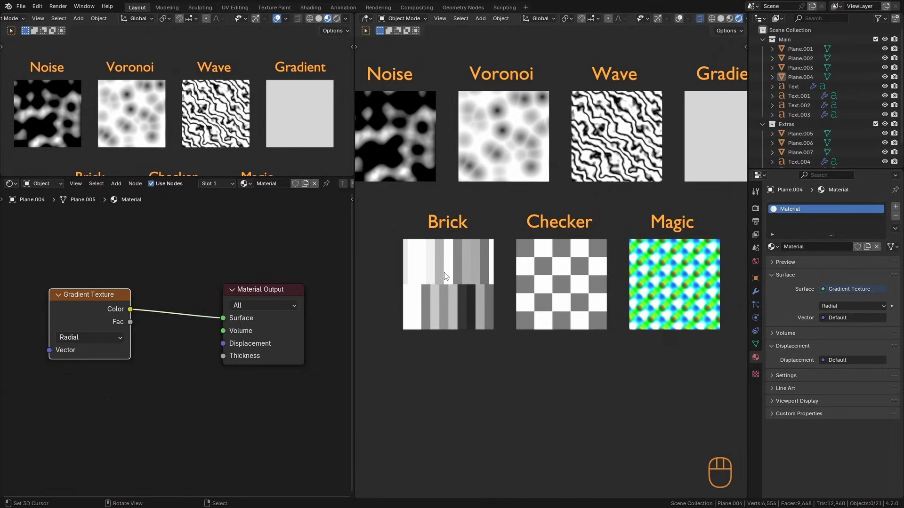
{"action": "key", "text": "shift+a"}
{"action": "key", "text": "shift+a"}
{"action": "mouse_move", "coordinate": [164, 241]}
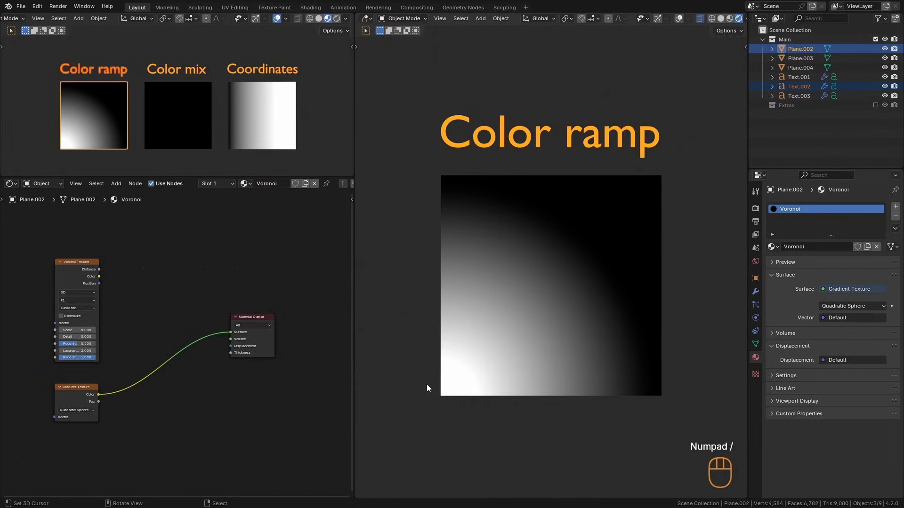
On the Color ramp cube's material, insert a Color Ramp node between the Gradient Texture and the Material Output's Surface.
{"action": "left_click", "coordinate": [490, 285]}
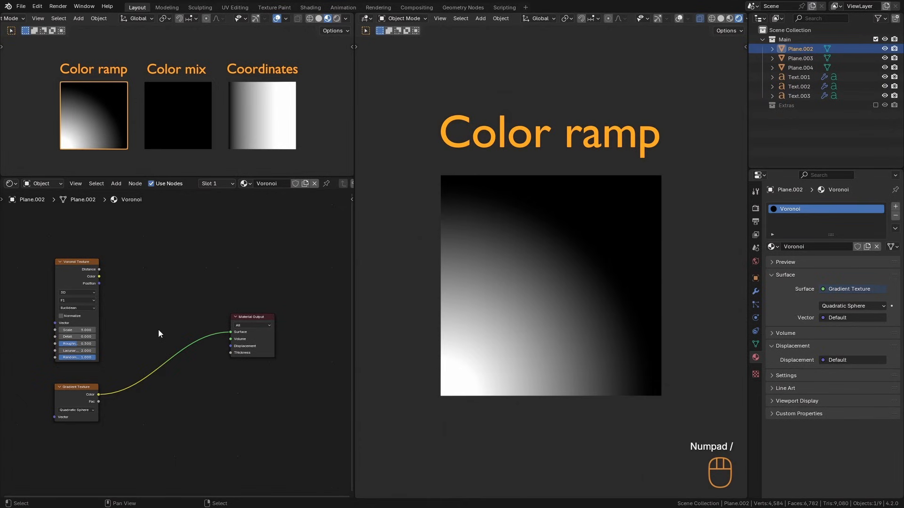
{"action": "middle_click_drag", "start_coordinate": [158, 329], "coordinate": [163, 302], "text": "ctrl+alt"}
{"action": "left_click", "coordinate": [54, 395]}
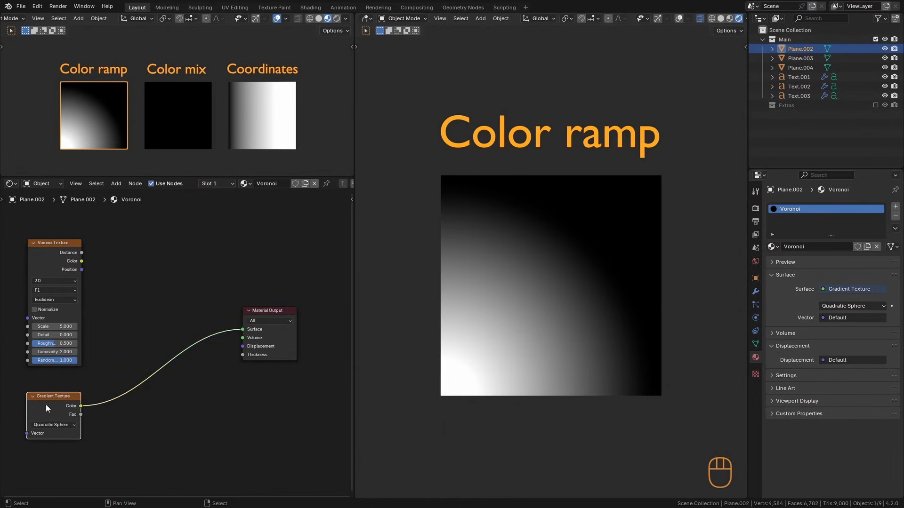
{"action": "key", "text": "a"}
{"action": "key", "text": "a"}
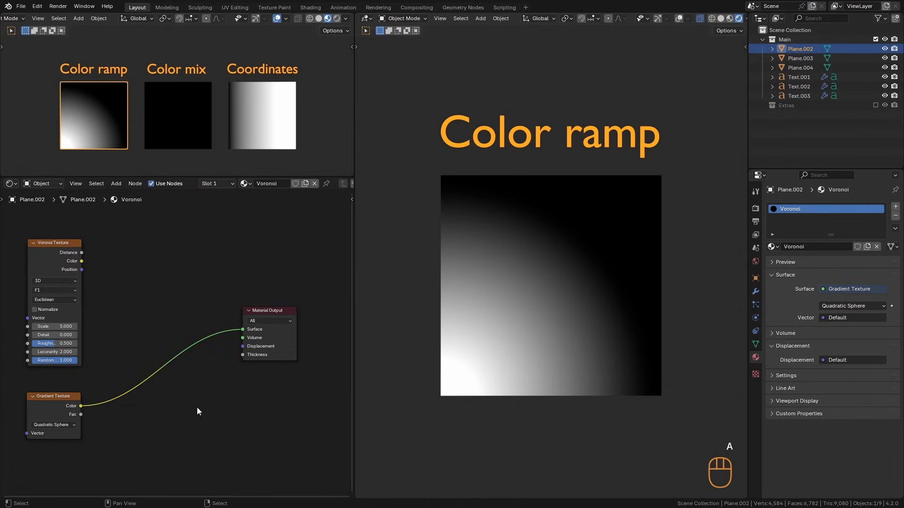
{"action": "key", "text": "shift+a"}
{"action": "mouse_move", "coordinate": [173, 284]}
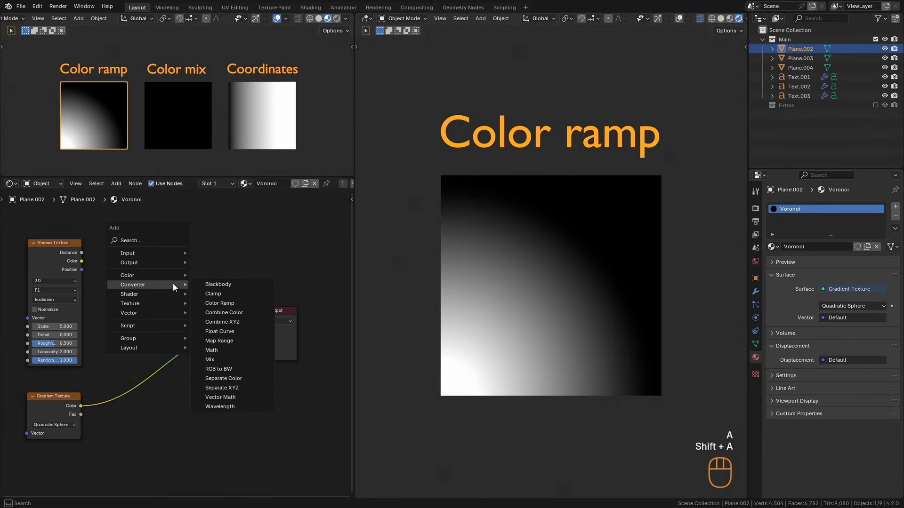
{"action": "left_click", "coordinate": [229, 307]}
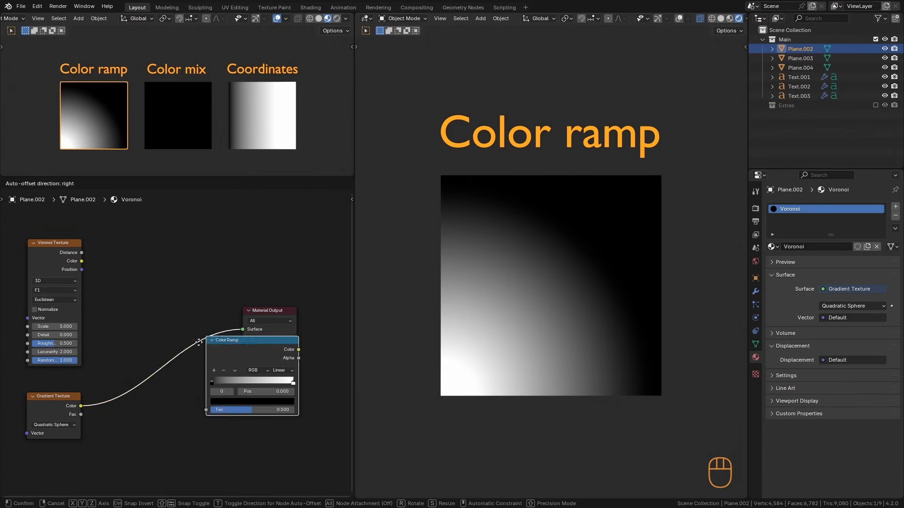
{"action": "left_click", "coordinate": [137, 335]}
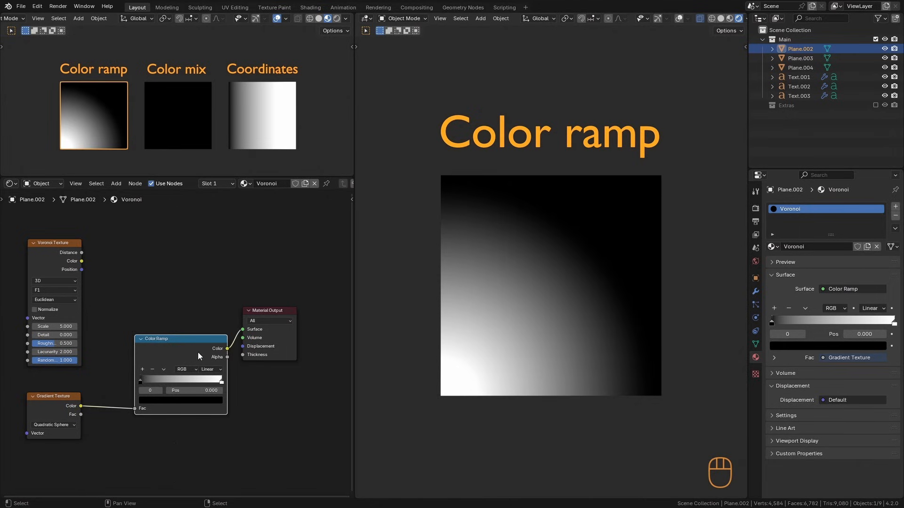
{"action": "left_click_drag", "start_coordinate": [170, 338], "coordinate": [154, 333]}
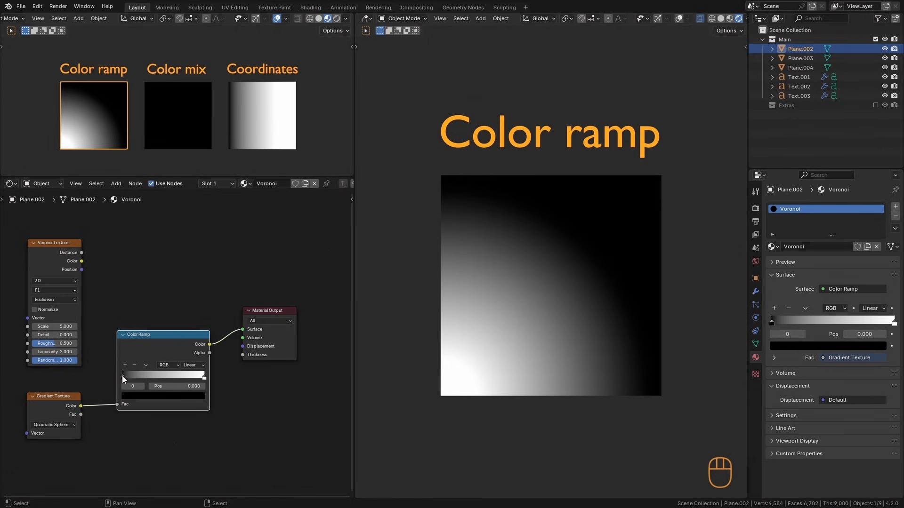
Try bringing the Color Ramp's black and white stops close together, with white at 0.486, and return the black stop to 0.000.
{"action": "left_click", "coordinate": [204, 378]}
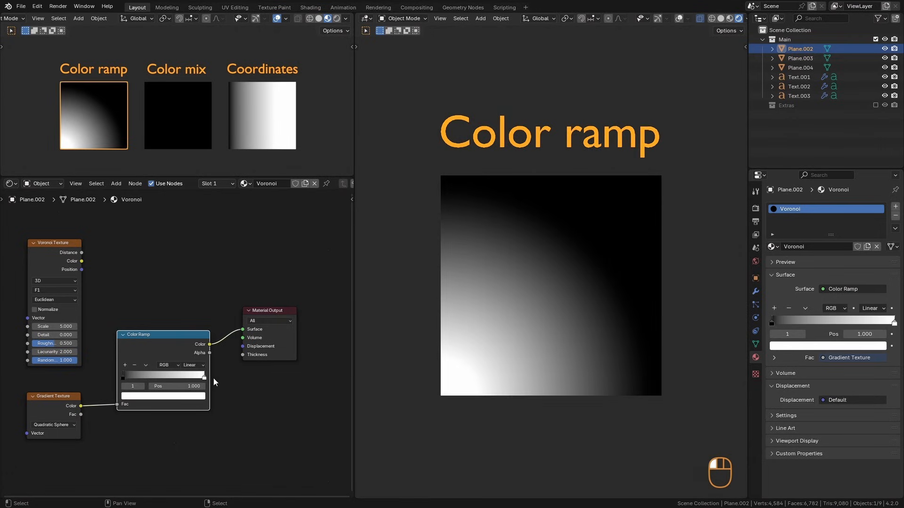
{"action": "left_click", "coordinate": [122, 377]}
{"action": "left_click_drag", "start_coordinate": [123, 377], "coordinate": [162, 378]}
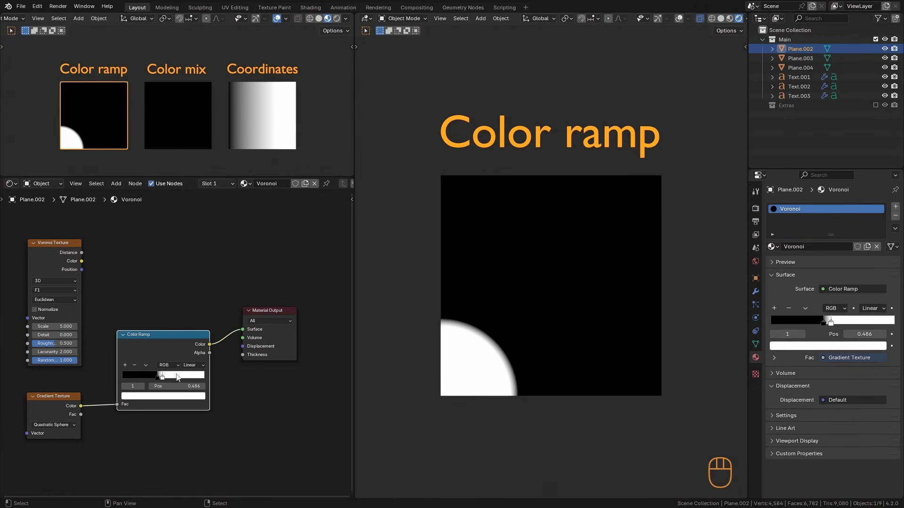
{"action": "left_click_drag", "start_coordinate": [165, 377], "coordinate": [108, 375]}
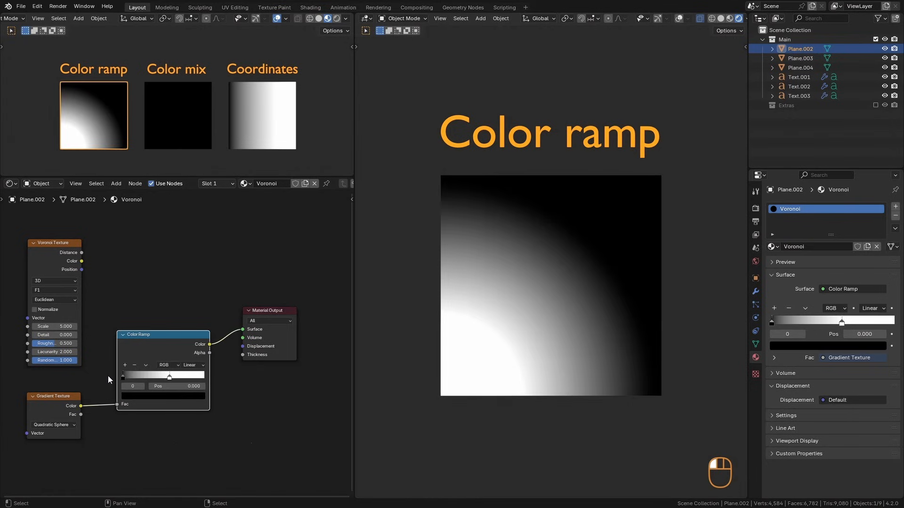
Try the Ease, Cardinal and B-Spline interpolation modes on the Color Ramp.
{"action": "left_click", "coordinate": [200, 365]}
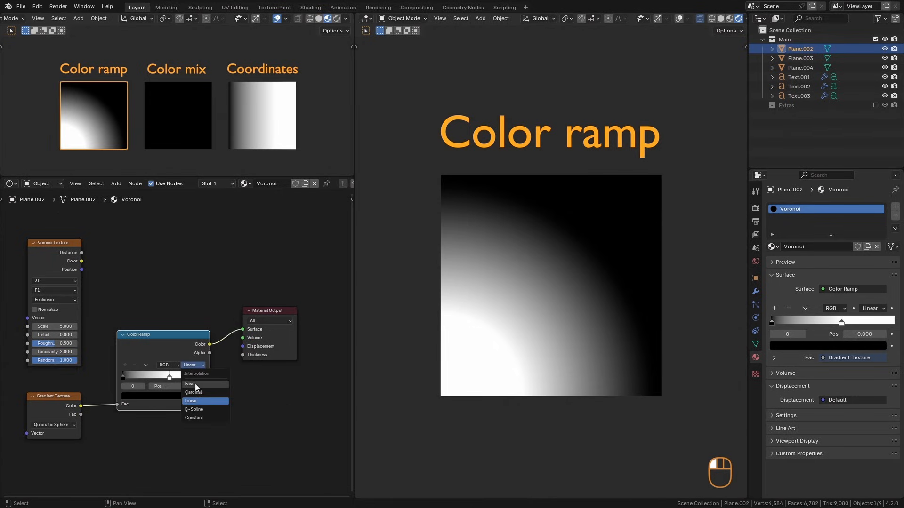
{"action": "left_click", "coordinate": [194, 385]}
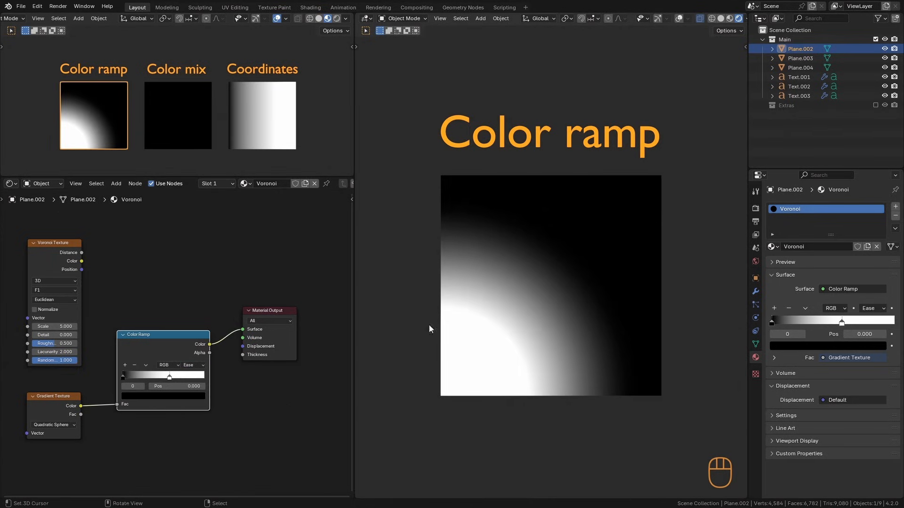
{"action": "left_click", "coordinate": [193, 365]}
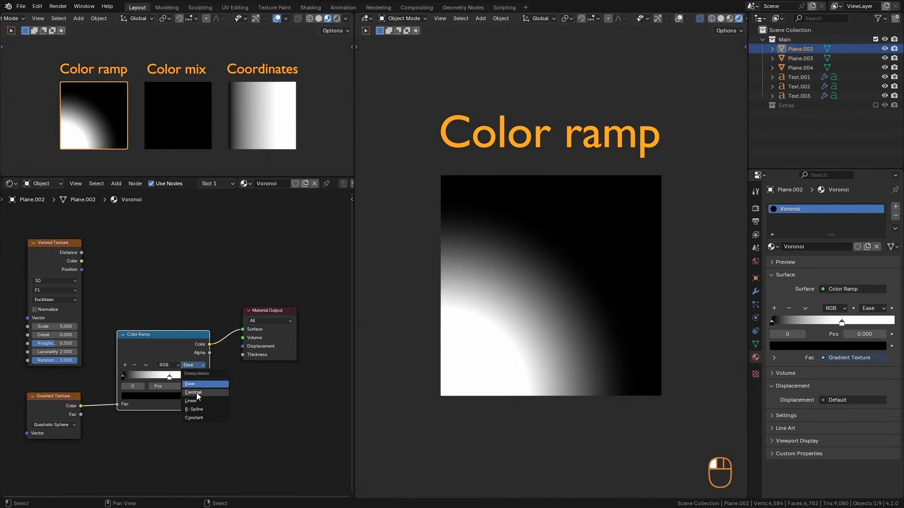
{"action": "left_click", "coordinate": [198, 394]}
{"action": "left_click", "coordinate": [193, 366]}
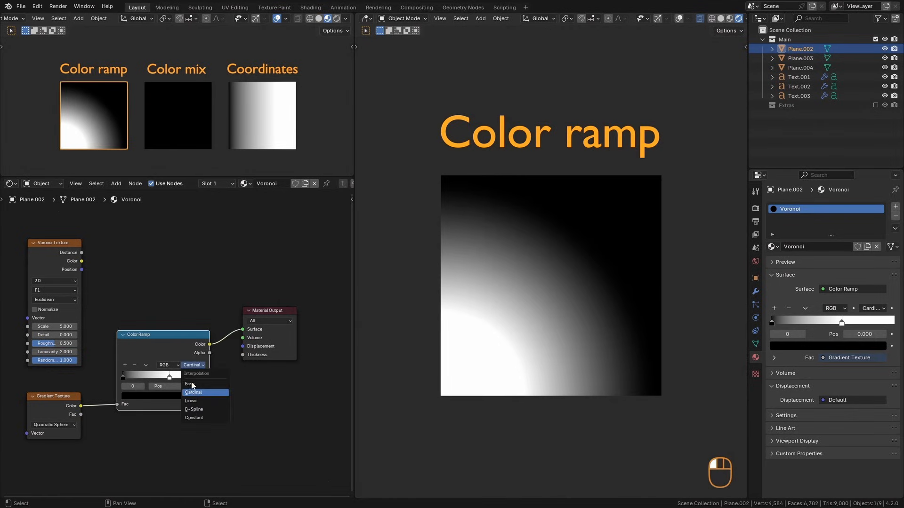
{"action": "left_click", "coordinate": [198, 410]}
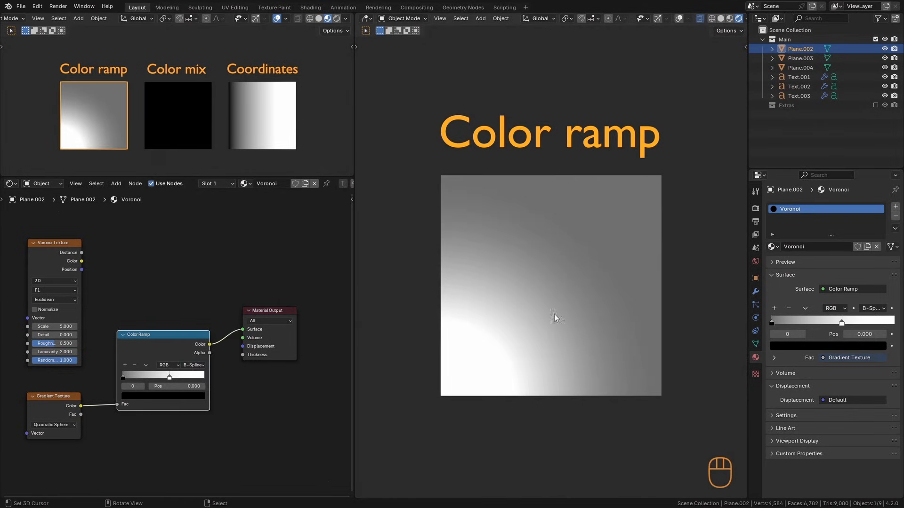
Move the Color Ramp's white stop to 0.405 while trying Constant interpolation, and return the interpolation to Linear.
{"action": "left_click", "coordinate": [192, 365]}
{"action": "left_click", "coordinate": [204, 417]}
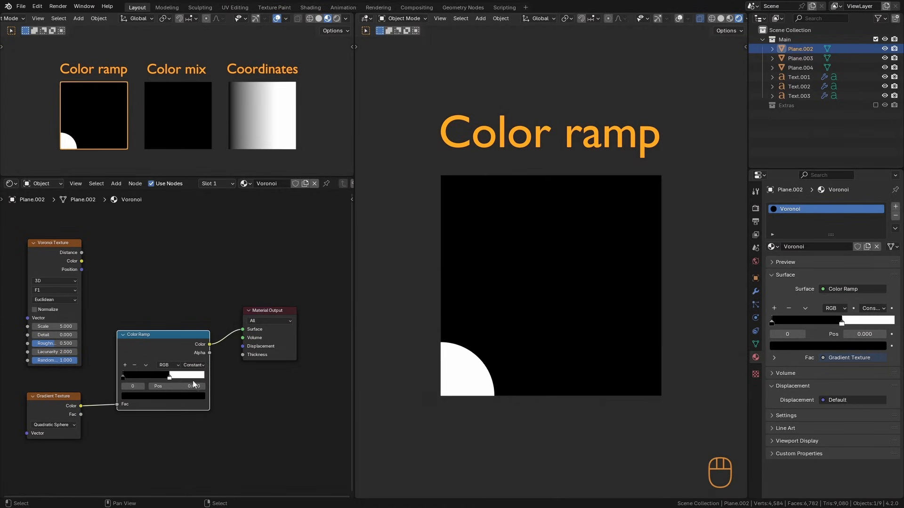
{"action": "left_click_drag", "start_coordinate": [170, 377], "coordinate": [156, 379]}
{"action": "left_click_drag", "start_coordinate": [150, 438], "coordinate": [242, 291], "text": "ctrl+alt"}
{"action": "left_click_drag", "start_coordinate": [187, 382], "coordinate": [184, 464], "text": "ctrl+alt"}
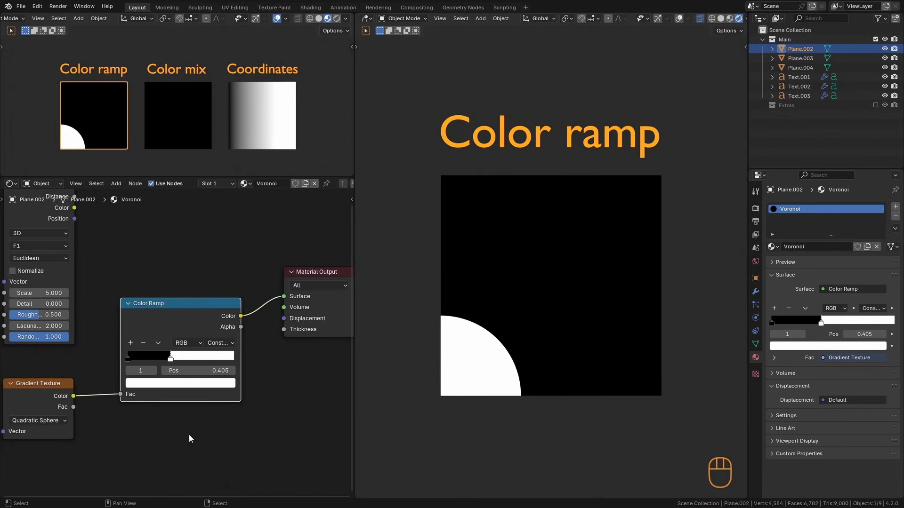
{"action": "left_click", "coordinate": [219, 342]}
{"action": "left_click", "coordinate": [224, 390]}
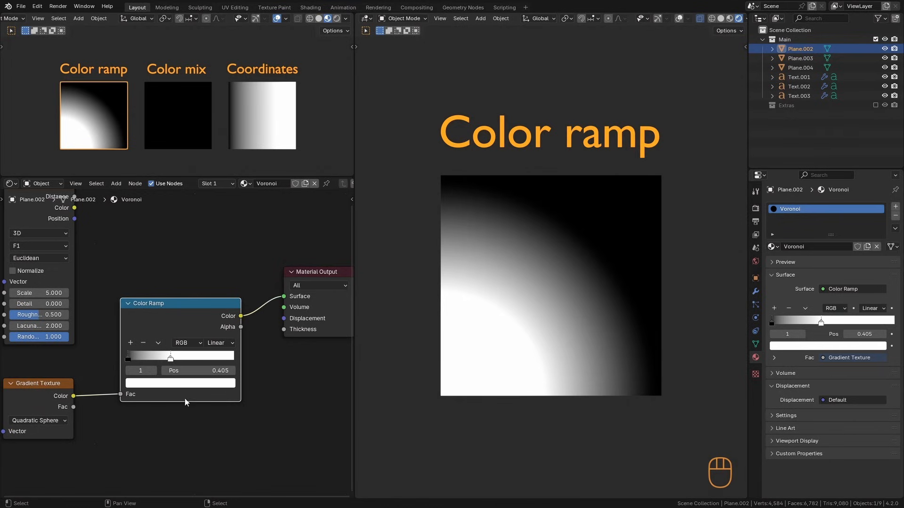
Recolor the Color Ramp's white stop yellow-orange, and move the black stop to 0.059 and recolor it pink.
{"action": "left_click", "coordinate": [176, 384]}
{"action": "left_click_drag", "start_coordinate": [180, 291], "coordinate": [143, 304]}
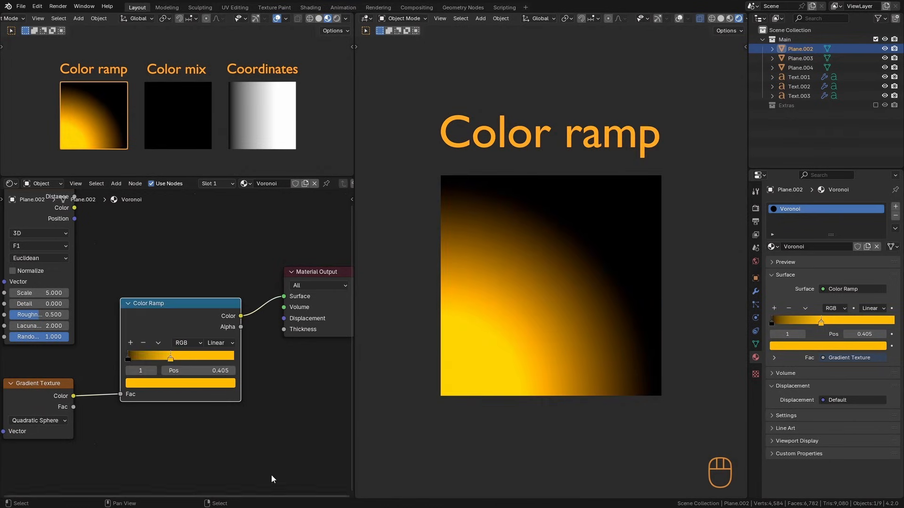
{"action": "left_click", "coordinate": [134, 353]}
{"action": "left_click_drag", "start_coordinate": [134, 354], "coordinate": [141, 355]}
{"action": "left_click", "coordinate": [161, 383]}
{"action": "left_click_drag", "start_coordinate": [226, 261], "coordinate": [226, 232]}
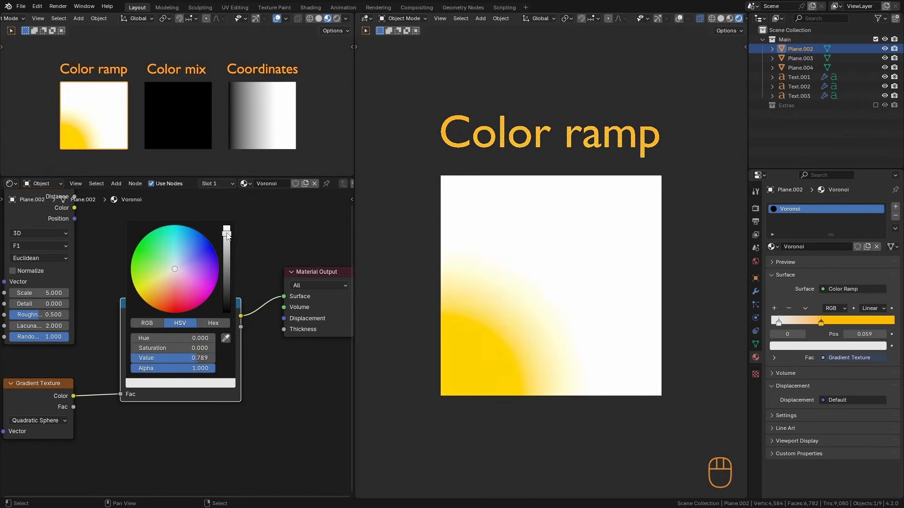
{"action": "left_click_drag", "start_coordinate": [196, 296], "coordinate": [197, 315]}
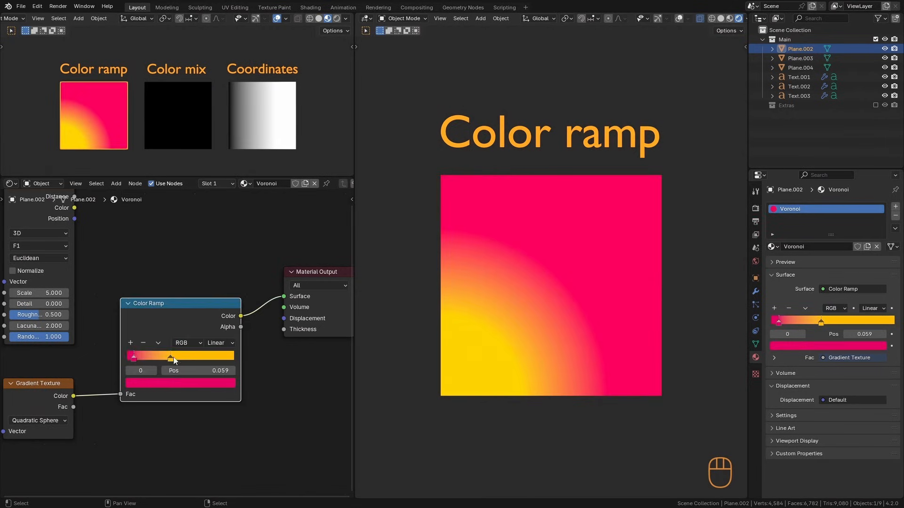
Add a third stop to the Color Ramp at position 0.673 and color it blue.
{"action": "left_click", "coordinate": [131, 346]}
{"action": "left_click_drag", "start_coordinate": [152, 357], "coordinate": [199, 358]}
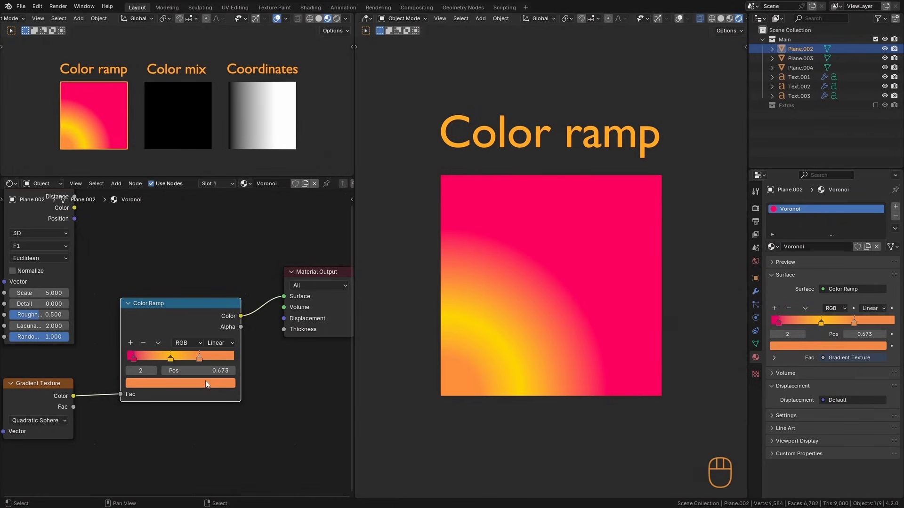
{"action": "left_click", "coordinate": [205, 384]}
{"action": "left_click", "coordinate": [164, 318]}
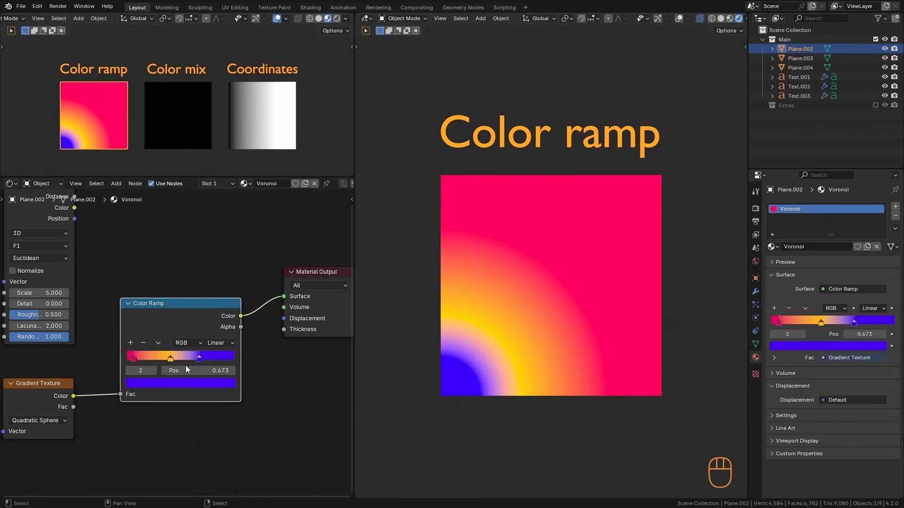
Add a fourth stop to the Color Ramp at position 0.861 and color it bright green.
{"action": "left_click", "coordinate": [131, 346]}
{"action": "left_click_drag", "start_coordinate": [218, 357], "coordinate": [221, 354]}
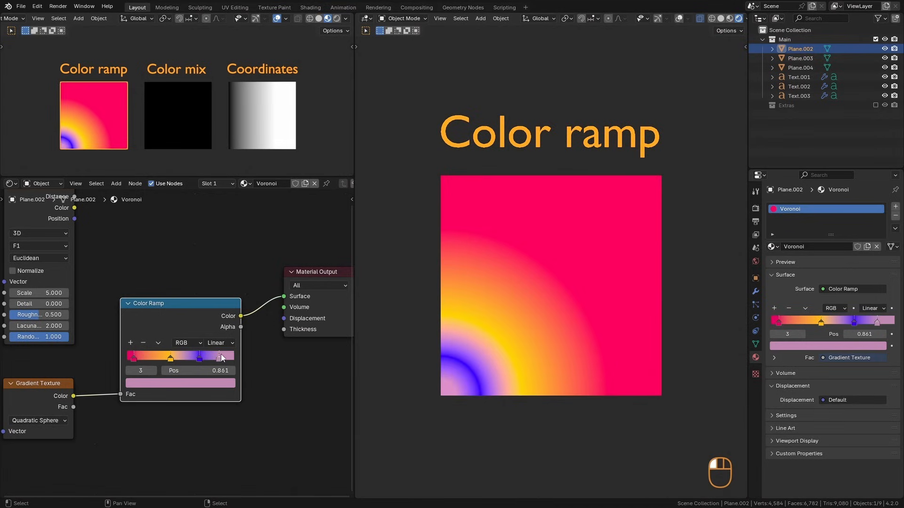
{"action": "left_click", "coordinate": [224, 385]}
{"action": "left_click_drag", "start_coordinate": [175, 272], "coordinate": [136, 227]}
{"action": "left_click_drag", "start_coordinate": [227, 247], "coordinate": [228, 217]}
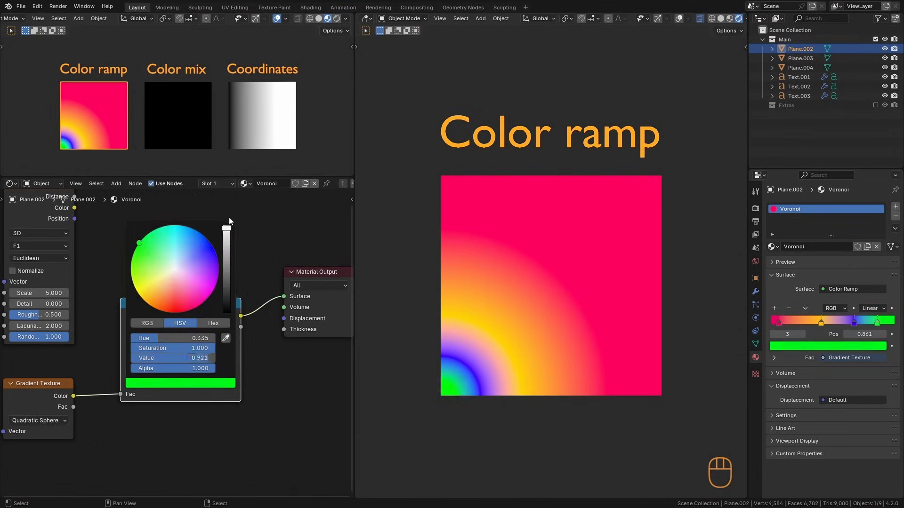
Try removing the green stop from the Color Ramp and undo the removal.
{"action": "left_click", "coordinate": [141, 342]}
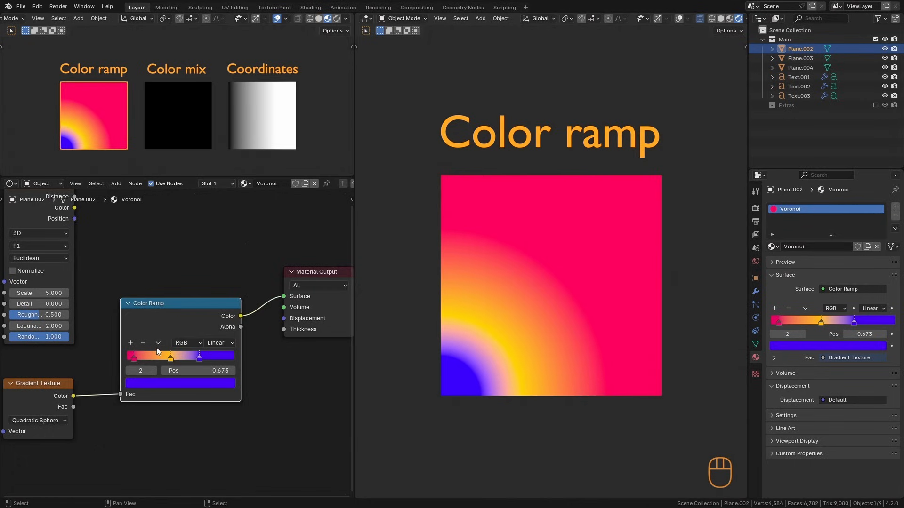
{"action": "key", "text": "ctrl+z"}
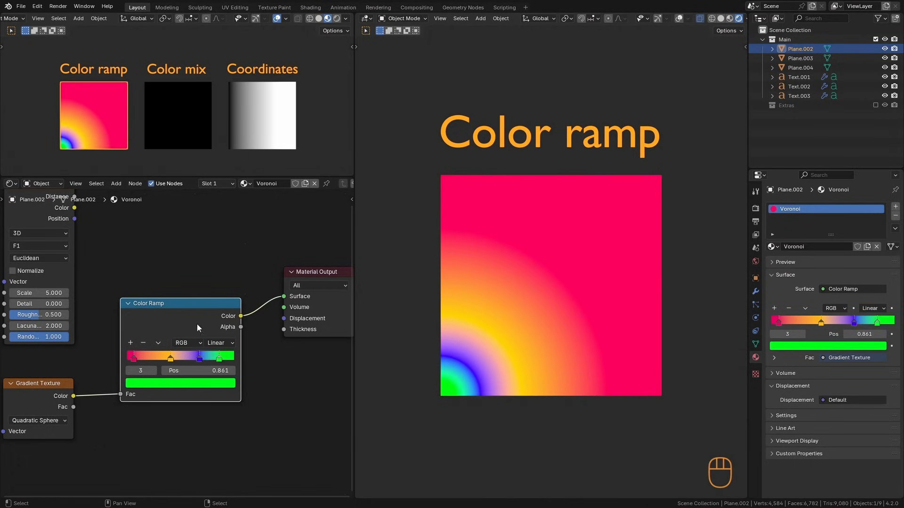
Insert a second Color Ramp between the Gradient Texture and the colored ramp, and move its white stop to 0.264.
{"action": "scroll", "coordinate": [188, 332], "scroll_direction": "down", "scroll_amount": 2}
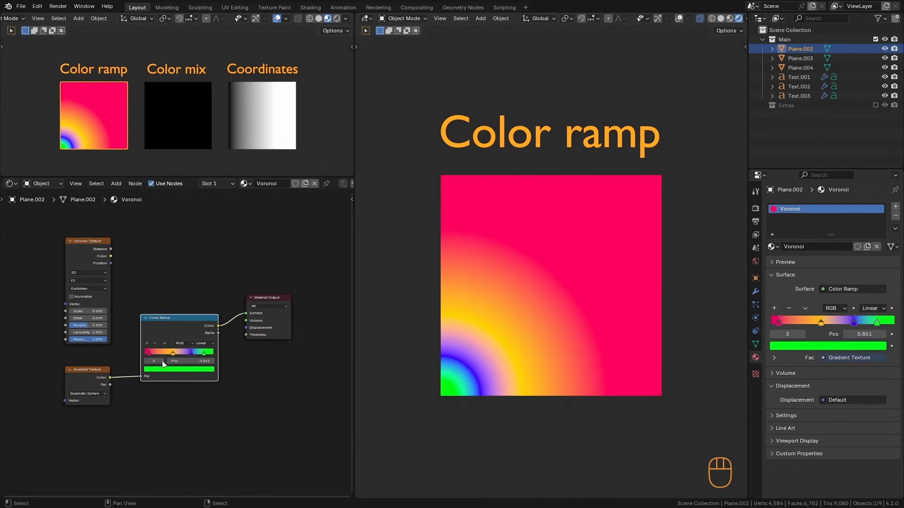
{"action": "left_click_drag", "start_coordinate": [92, 368], "coordinate": [38, 368]}
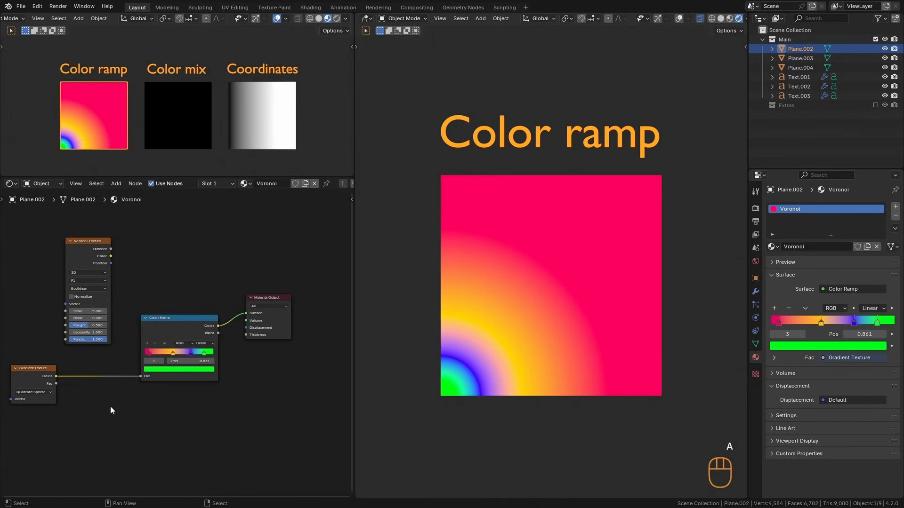
{"action": "key", "text": "shift+a"}
{"action": "mouse_move", "coordinate": [110, 403]}
{"action": "left_click", "coordinate": [186, 300]}
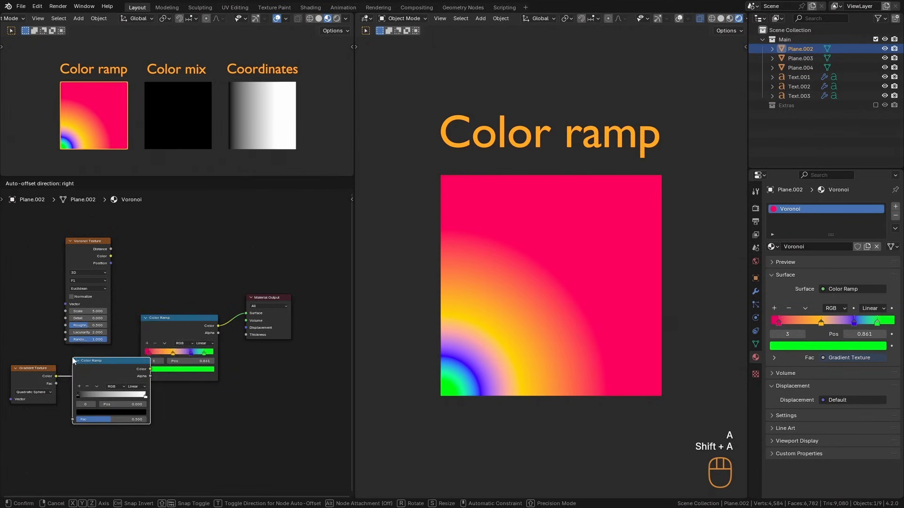
{"action": "left_click", "coordinate": [109, 371]}
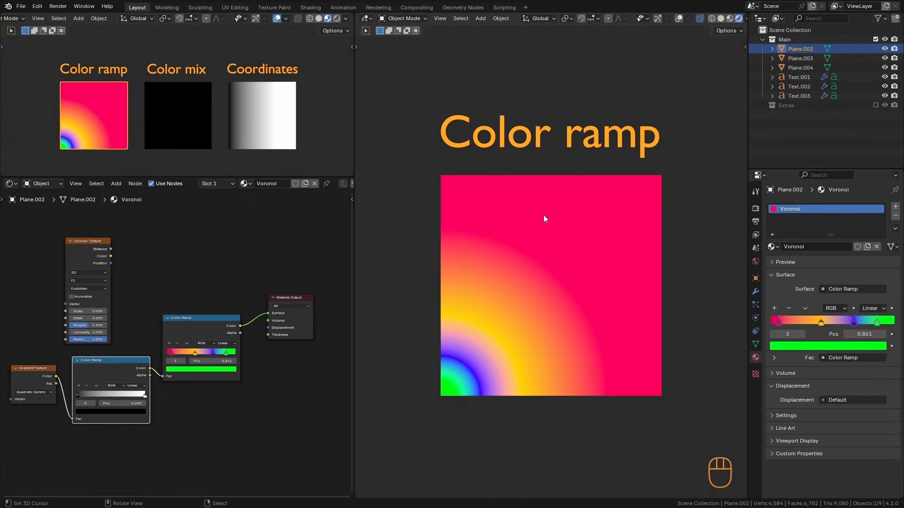
{"action": "left_click_drag", "start_coordinate": [186, 377], "coordinate": [51, 421], "text": "ctrl+alt"}
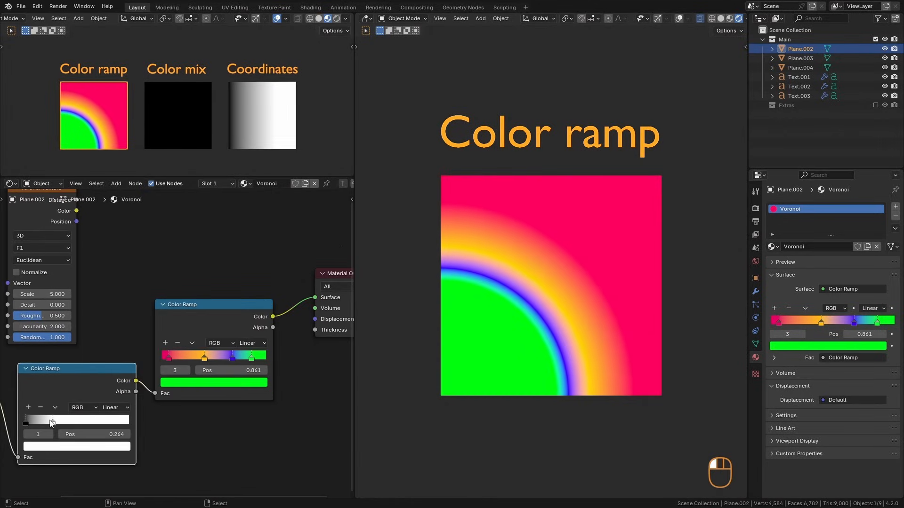
Set the colored Color Ramp to Constant interpolation and shift its stops, with the yellow one at 0.073.
{"action": "left_click", "coordinate": [251, 344]}
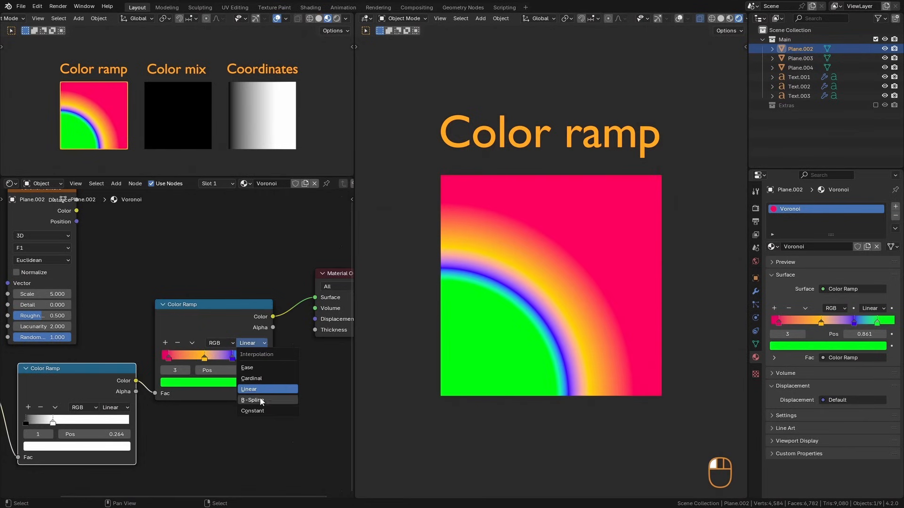
{"action": "left_click", "coordinate": [262, 413]}
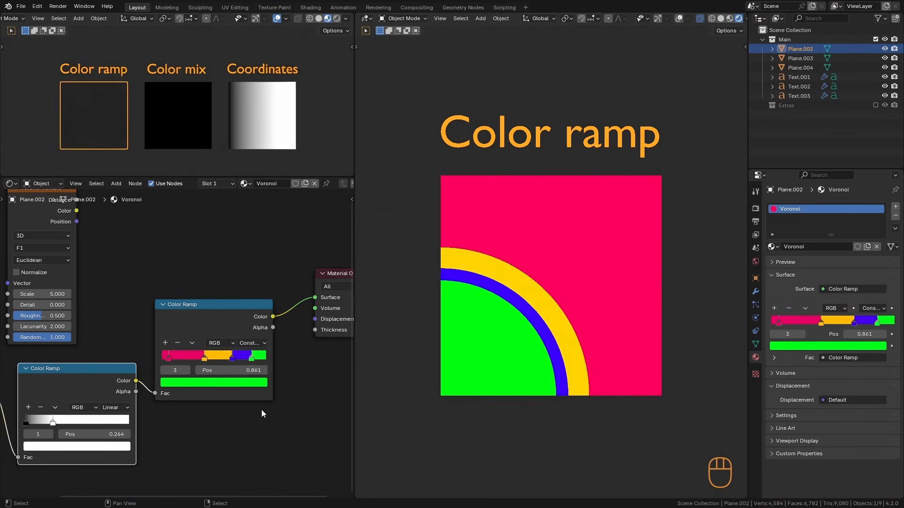
{"action": "left_click_drag", "start_coordinate": [231, 359], "coordinate": [165, 360]}
{"action": "left_click", "coordinate": [221, 359]}
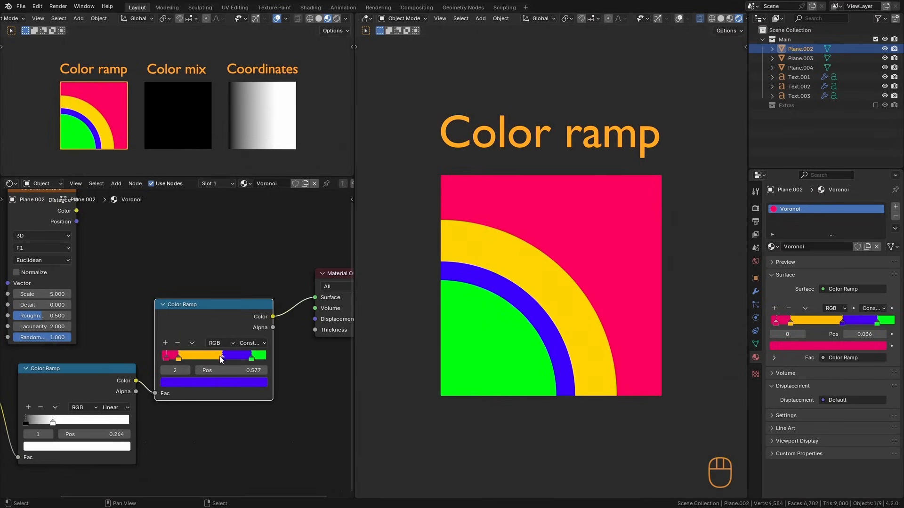
{"action": "left_click_drag", "start_coordinate": [221, 359], "coordinate": [170, 362]}
Drive the colored Color Ramp with the Voronoi Texture's Distance, preview it, and move the yellow stop to 0.468.
{"action": "left_click", "coordinate": [75, 210], "text": "ctrl+shift"}
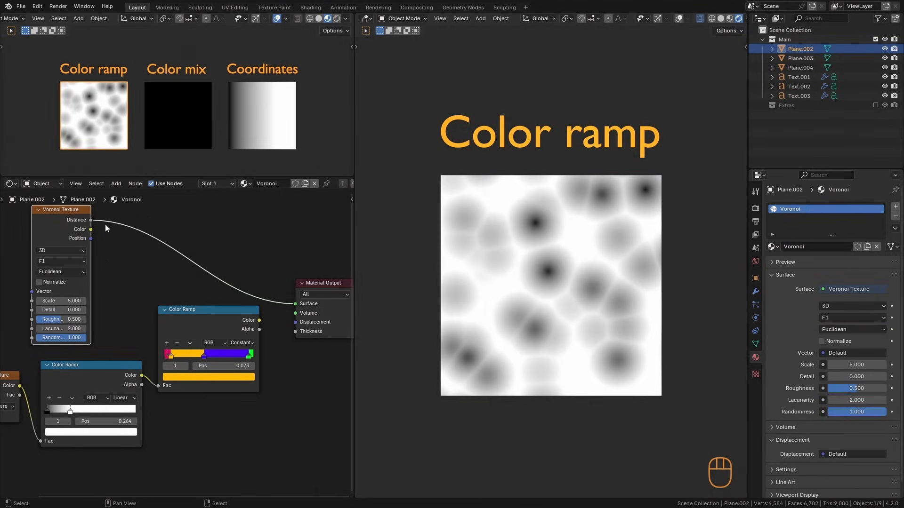
{"action": "left_click_drag", "start_coordinate": [91, 220], "coordinate": [158, 385]}
{"action": "left_click", "coordinate": [229, 310], "text": "ctrl+shift"}
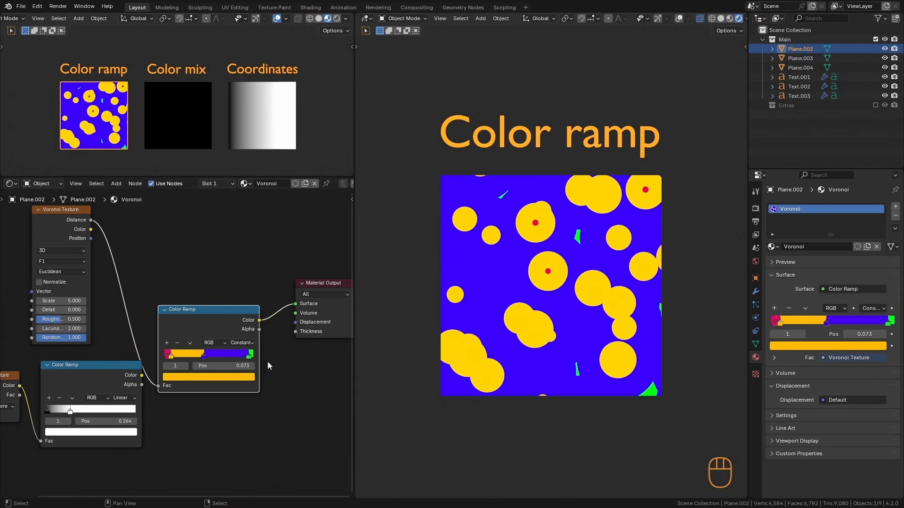
{"action": "left_click_drag", "start_coordinate": [170, 356], "coordinate": [210, 356]}
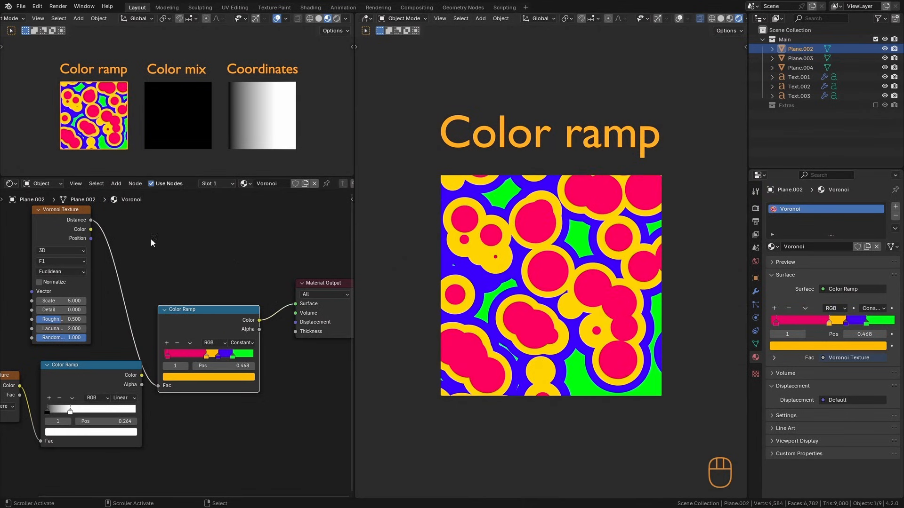
Compare the Voronoi Texture and the colored Color Ramp by previewing each node alternately on the plane.
{"action": "left_click", "coordinate": [54, 222], "text": "ctrl+shift"}
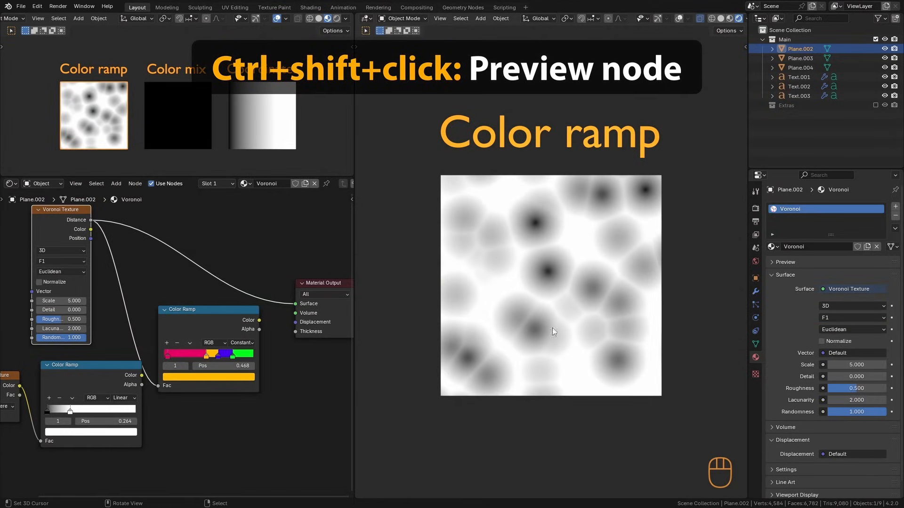
{"action": "left_click", "coordinate": [206, 323], "text": "ctrl+shift"}
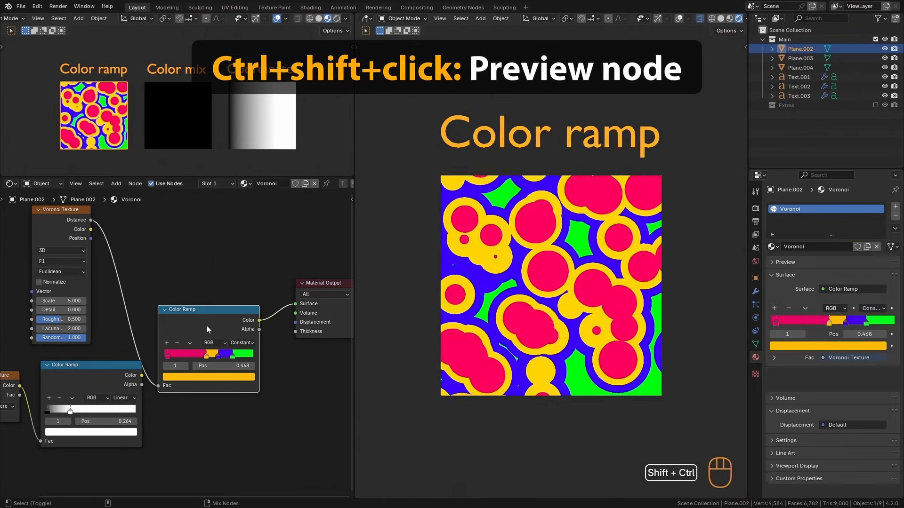
{"action": "left_click", "coordinate": [85, 237], "text": "ctrl+shift"}
{"action": "left_click", "coordinate": [180, 316], "text": "ctrl+shift"}
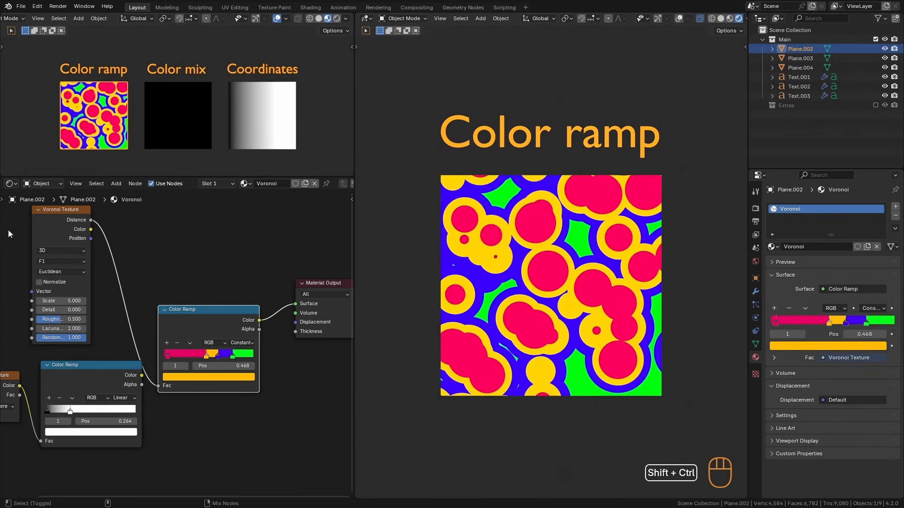
{"action": "left_click", "coordinate": [78, 235], "text": "ctrl+shift"}
{"action": "left_click", "coordinate": [202, 327], "text": "ctrl+shift"}
Try the Chebychev distance metric on the Voronoi Texture, and set the metric to Minkowski.
{"action": "left_click", "coordinate": [74, 272]}
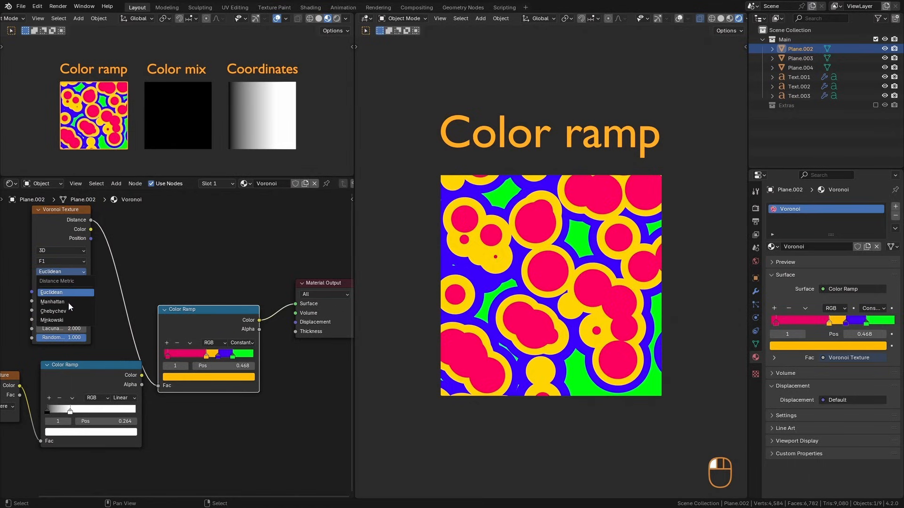
{"action": "left_click", "coordinate": [65, 311]}
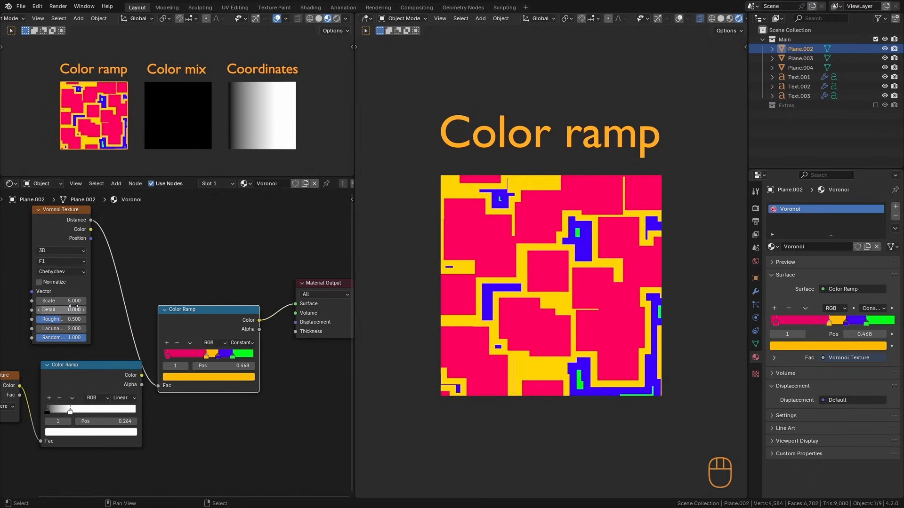
{"action": "left_click", "coordinate": [64, 271]}
{"action": "left_click", "coordinate": [67, 322]}
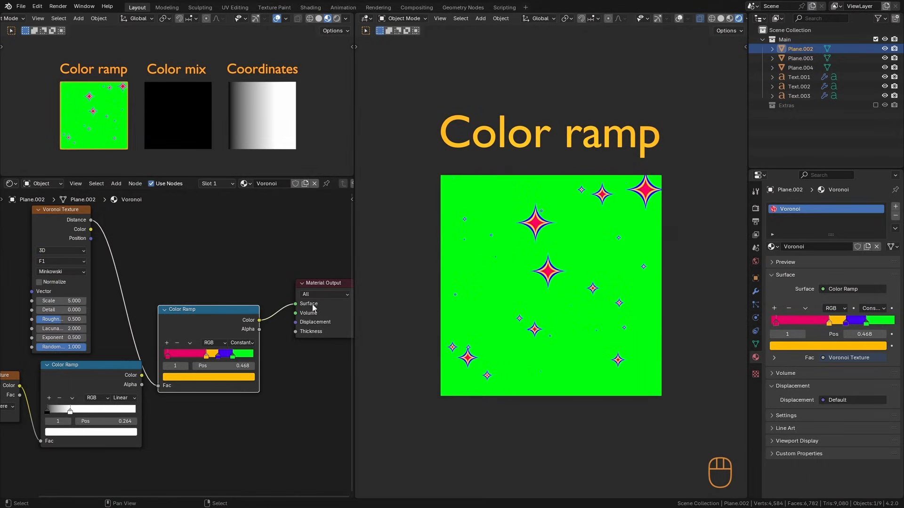
Leave the isolated view of the Color ramp plane and isolate the Color mix plane with its label.
{"action": "middle_click_drag", "start_coordinate": [594, 346], "coordinate": [532, 323], "text": "ctrl+alt"}
{"action": "middle_click_drag", "start_coordinate": [481, 272], "coordinate": [494, 305], "text": "ctrl+alt"}
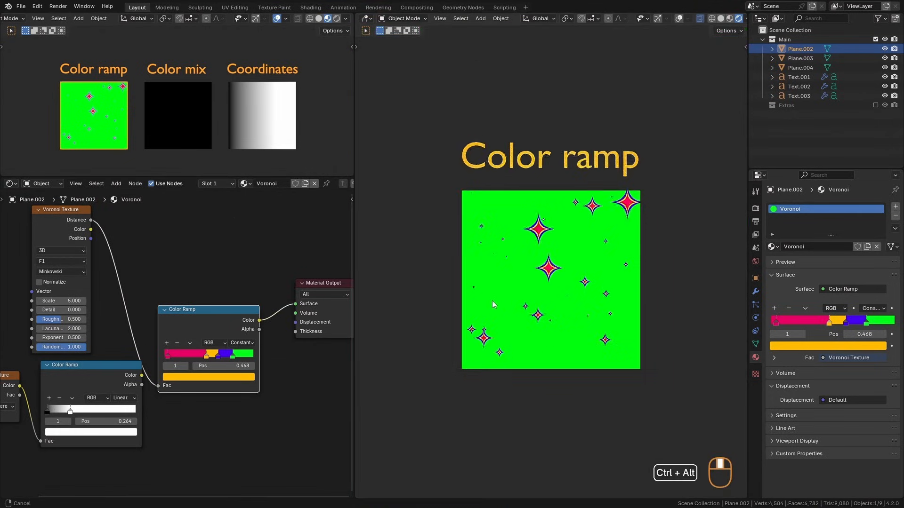
{"action": "key", "text": "a"}
{"action": "key", "text": "KP_Divide"}
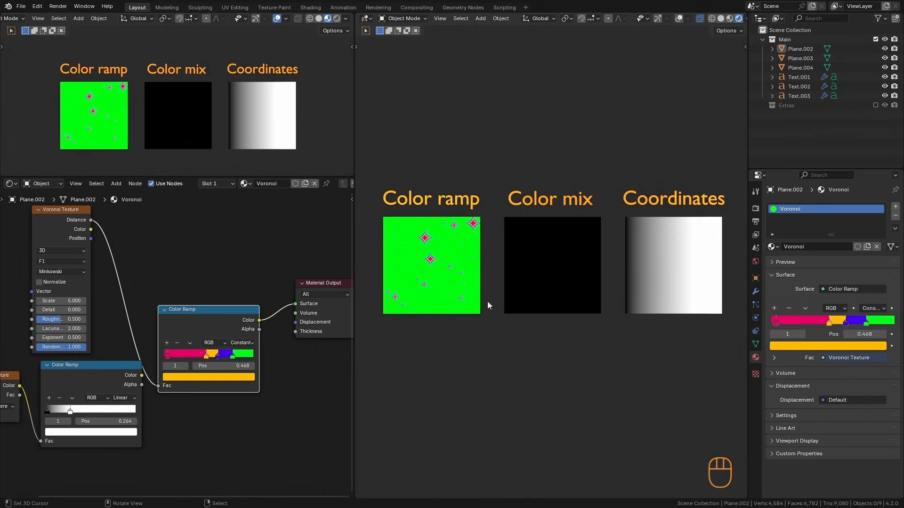
{"action": "left_click", "coordinate": [532, 264]}
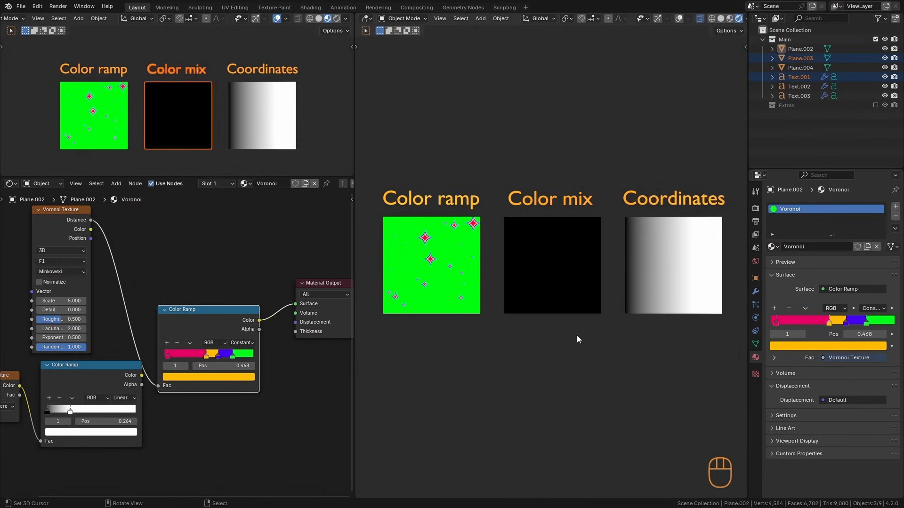
{"action": "key", "text": "KP_Divide"}
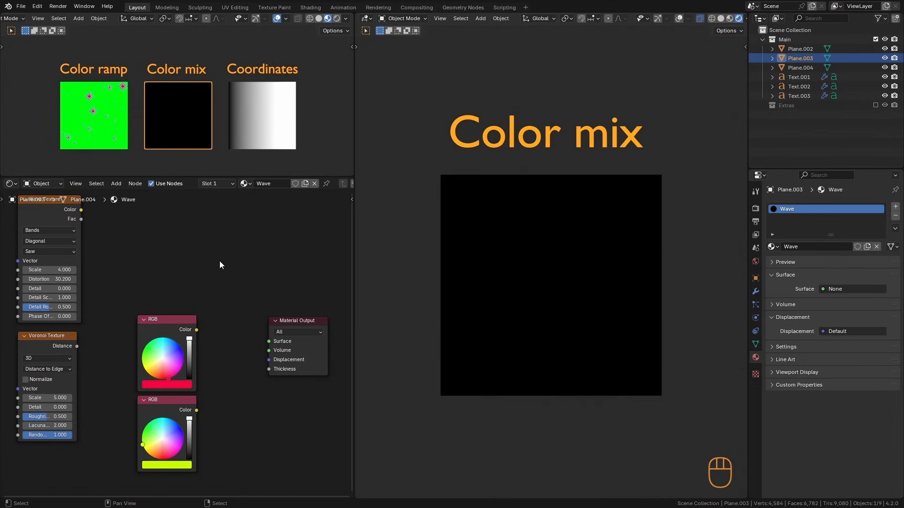
Preview the red RGB node and the yellow RGB node on the Color mix plane.
{"action": "left_click", "coordinate": [167, 323], "text": "ctrl+shift"}
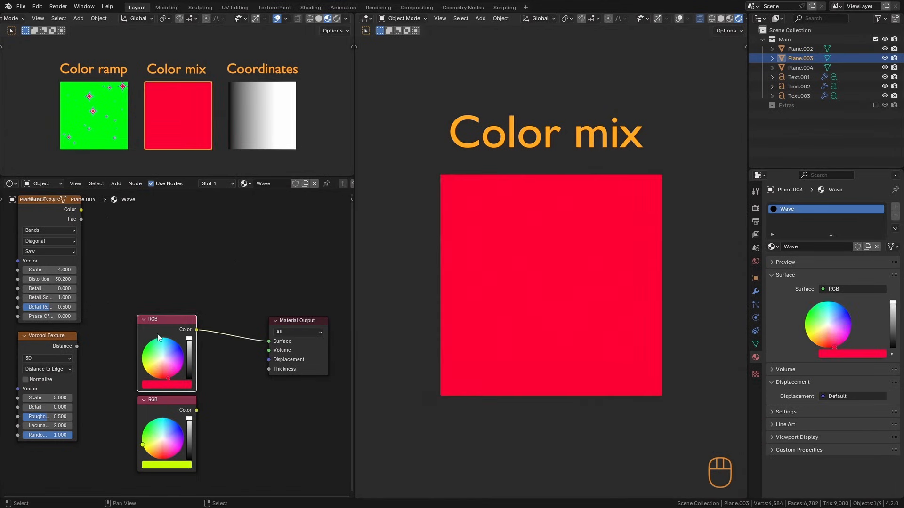
{"action": "left_click", "coordinate": [188, 413], "text": "ctrl+shift"}
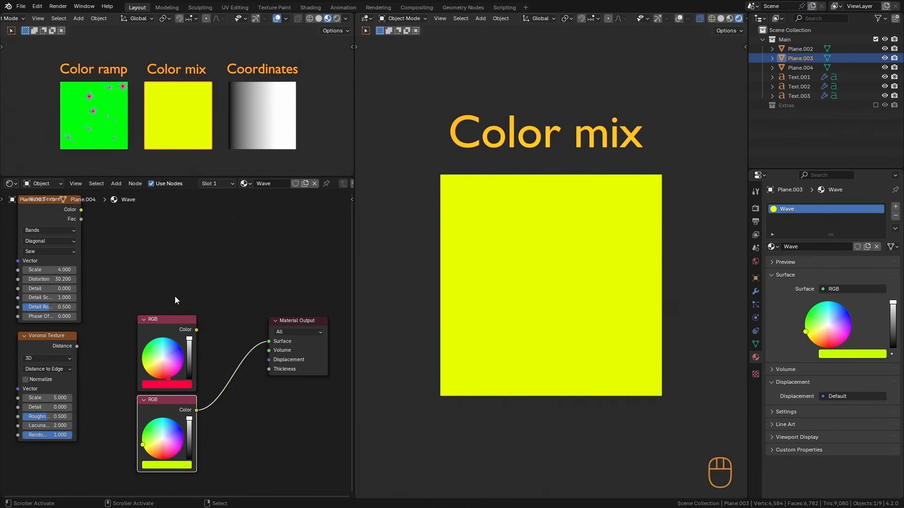
Add a Mix Color node with the red RGB in A and the yellow RGB in B, preview it, and delete it.
{"action": "key", "text": "shift+a"}
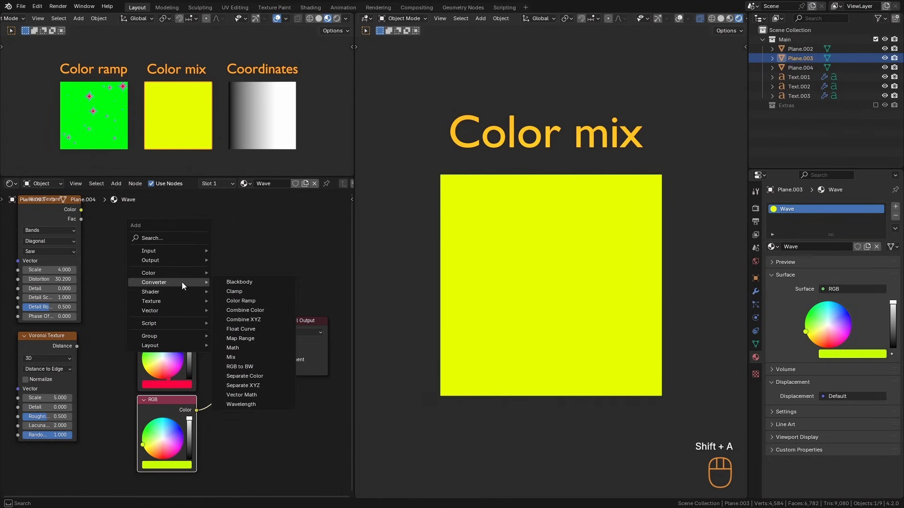
{"action": "mouse_move", "coordinate": [160, 309]}
{"action": "mouse_move", "coordinate": [160, 275]}
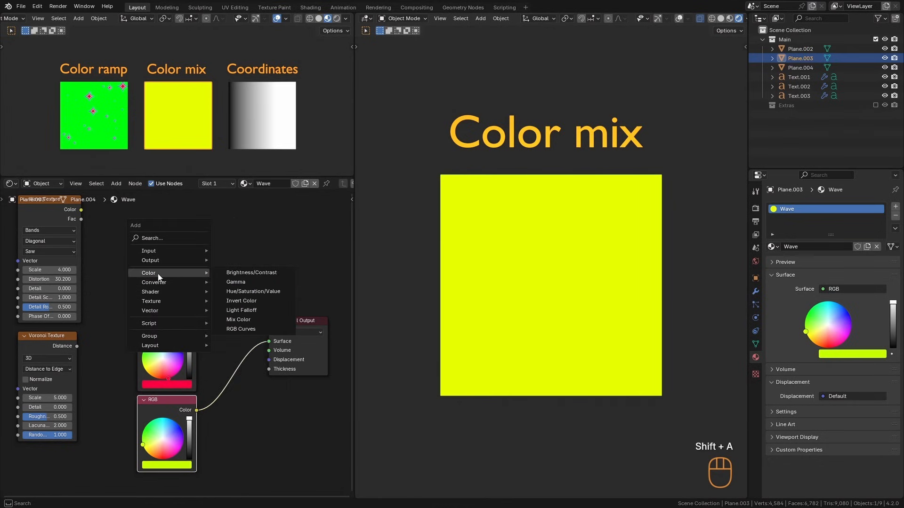
{"action": "left_click", "coordinate": [246, 320]}
{"action": "left_click", "coordinate": [224, 219]}
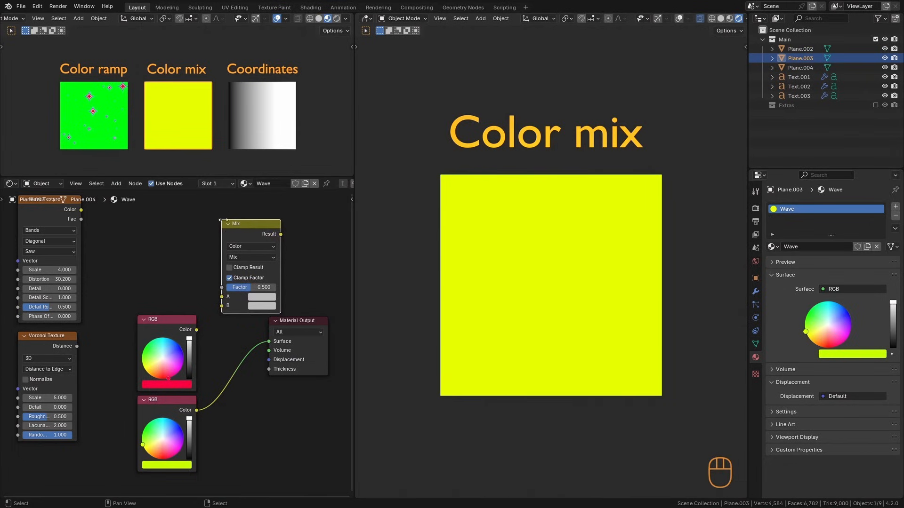
{"action": "left_click_drag", "start_coordinate": [197, 330], "coordinate": [221, 297]}
{"action": "left_click_drag", "start_coordinate": [197, 410], "coordinate": [229, 308]}
{"action": "left_click", "coordinate": [249, 231], "text": "ctrl+shift"}
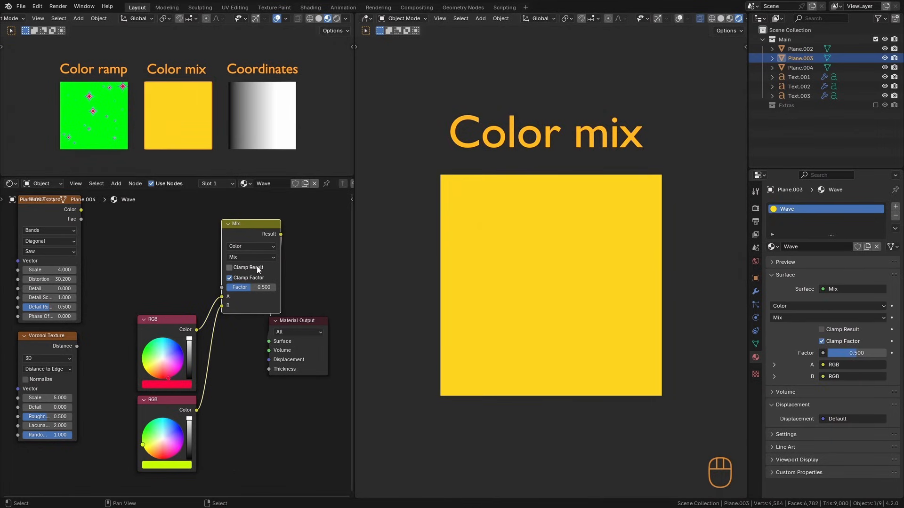
{"action": "key", "text": "x"}
Combine the two RGB nodes with an automatic Mix node, expand it above them, and preview it through the Material Output.
{"action": "left_click_drag", "start_coordinate": [118, 283], "coordinate": [218, 446]}
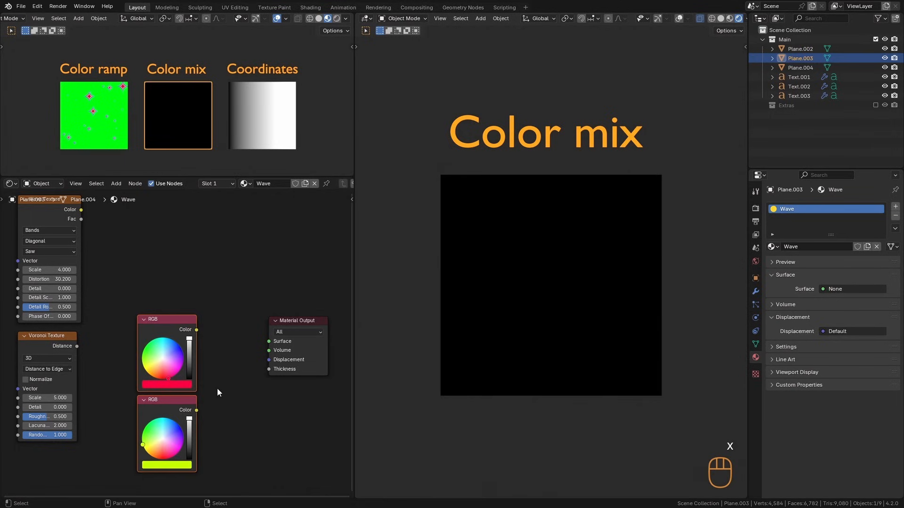
{"action": "key", "text": "ctrl+KP_0"}
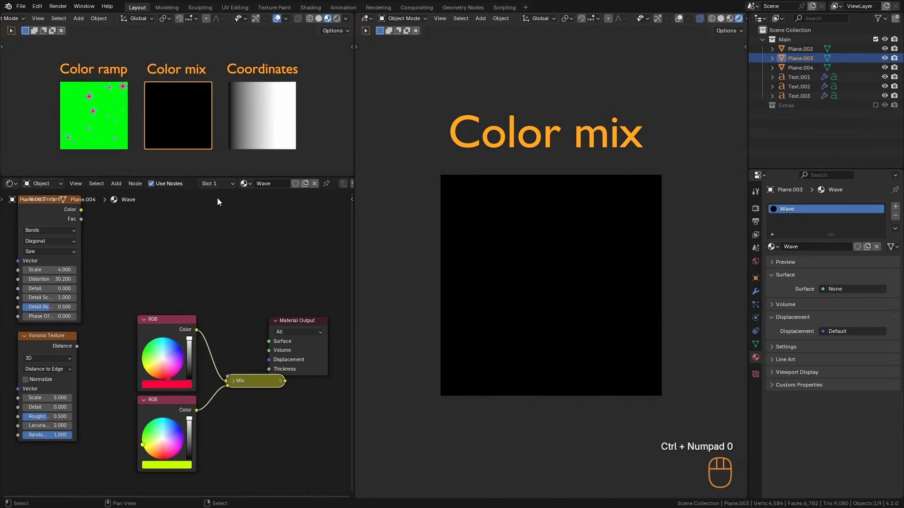
{"action": "left_click", "coordinate": [233, 380]}
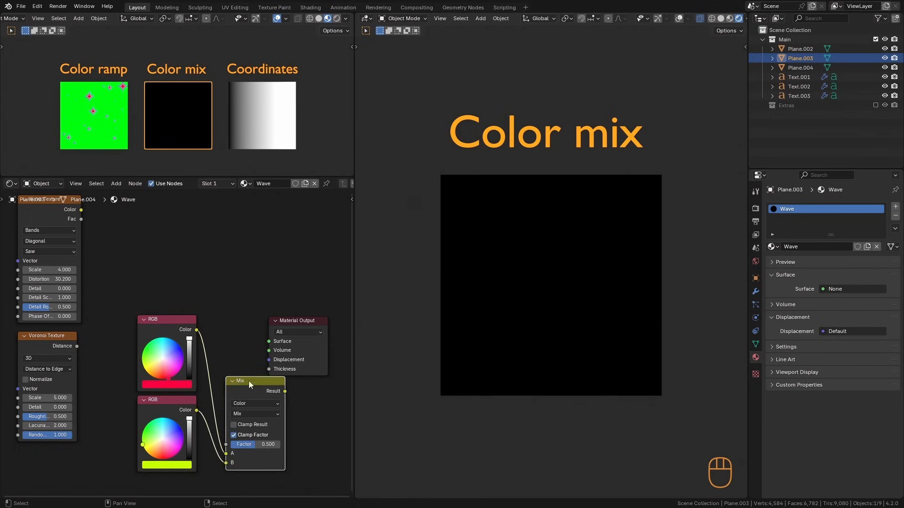
{"action": "left_click_drag", "start_coordinate": [249, 380], "coordinate": [230, 250]}
{"action": "left_click", "coordinate": [230, 251], "text": "ctrl+shift"}
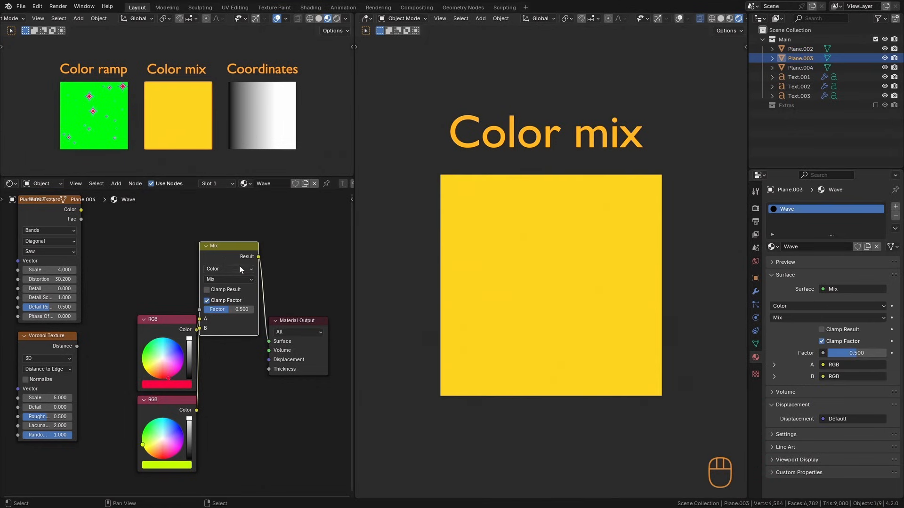
Move the two RGB nodes together up and left so they sit beside the Mix node's inputs.
{"action": "left_click_drag", "start_coordinate": [117, 301], "coordinate": [183, 454]}
{"action": "key", "text": "g"}
{"action": "left_click", "coordinate": [136, 282]}
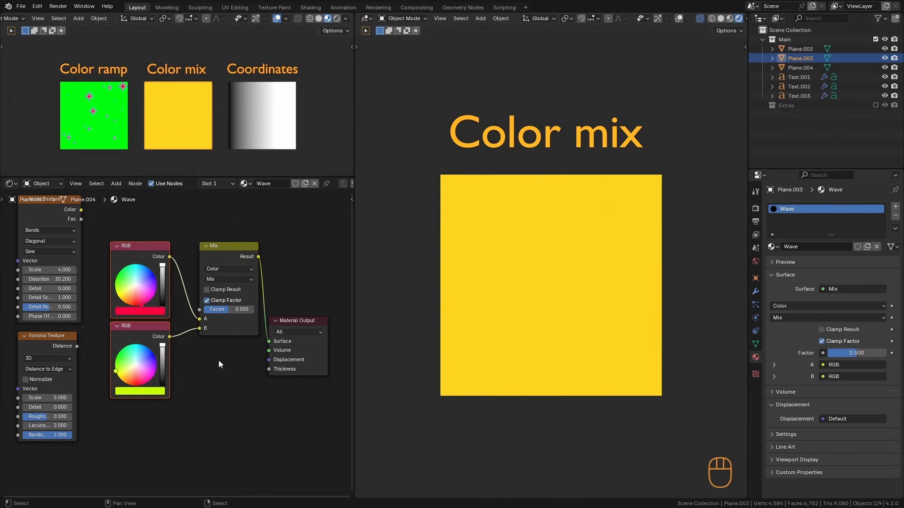
{"action": "key", "text": "alt+a"}
{"action": "scroll", "coordinate": [230, 367], "scroll_direction": "up", "scroll_amount": 2}
{"action": "middle_click_drag", "start_coordinate": [253, 312], "coordinate": [234, 350]}
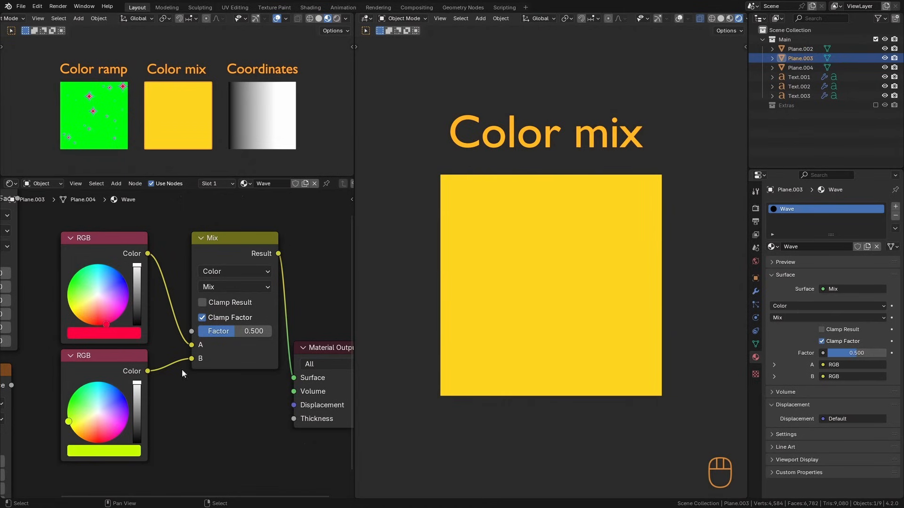
Lower the Mix node's factor to 0.000 to preview the red RGB, and raise it to 1.000 for the yellow RGB.
{"action": "left_click_drag", "start_coordinate": [233, 330], "coordinate": [136, 317]}
{"action": "left_click", "coordinate": [97, 241]}
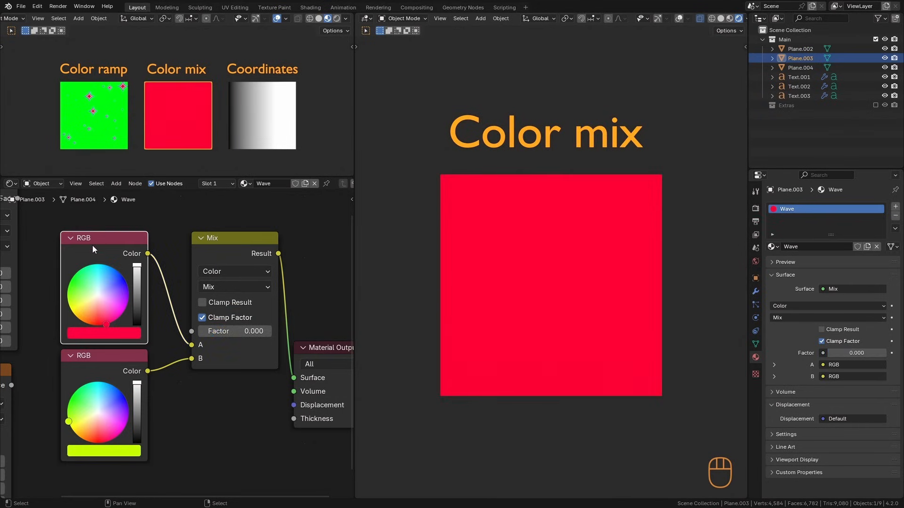
{"action": "left_click_drag", "start_coordinate": [207, 331], "coordinate": [291, 340]}
{"action": "left_click", "coordinate": [106, 369]}
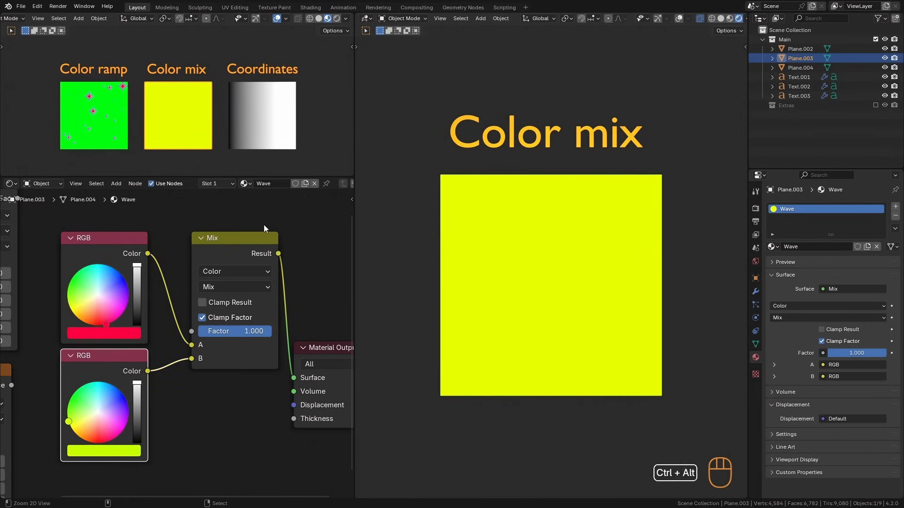
Move both RGB nodes lower so they sit between the texture nodes and the Mix node.
{"action": "middle_click_drag", "start_coordinate": [263, 224], "coordinate": [190, 232], "text": "ctrl"}
{"action": "left_click_drag", "start_coordinate": [190, 235], "coordinate": [158, 369]}
{"action": "left_click_drag", "start_coordinate": [154, 306], "coordinate": [146, 340]}
{"action": "left_click", "coordinate": [188, 332]}
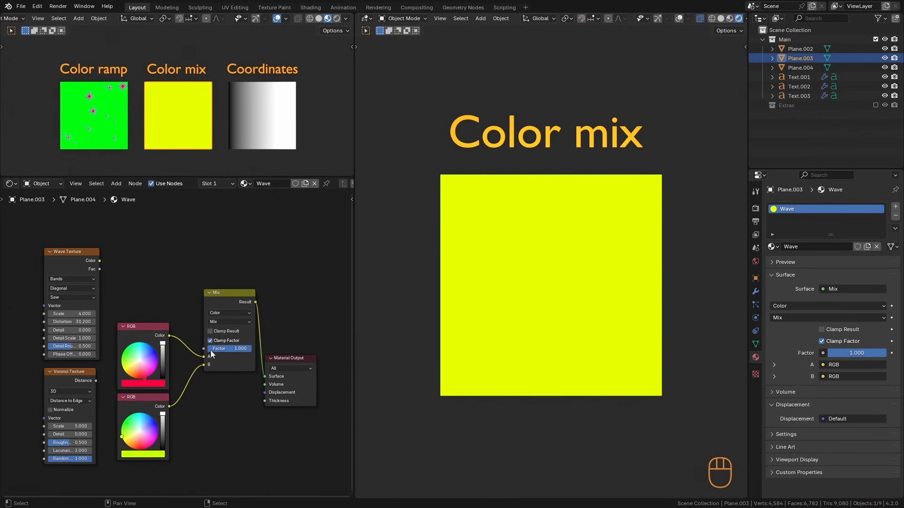
Preview the Wave Texture, connect its Color to the Mix node's Factor input, and preview the Mix result.
{"action": "left_click", "coordinate": [64, 259], "text": "ctrl+shift"}
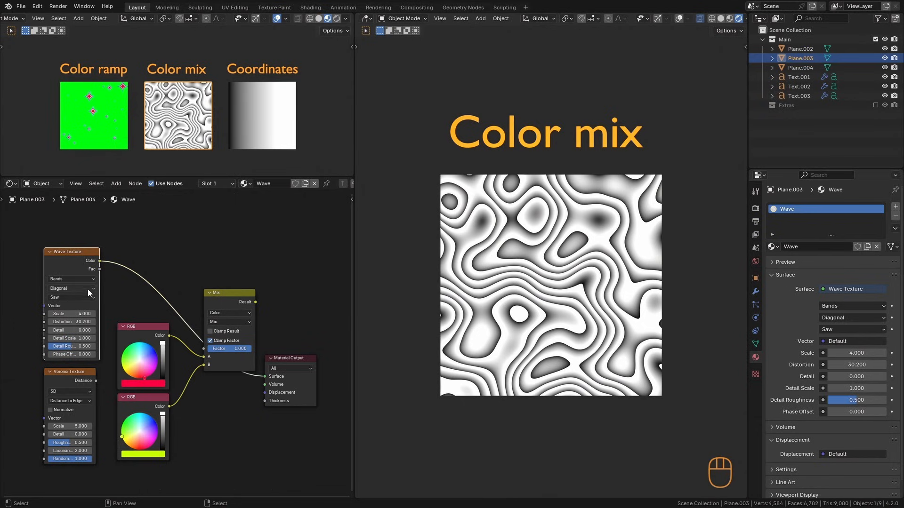
{"action": "left_click_drag", "start_coordinate": [100, 262], "coordinate": [204, 349]}
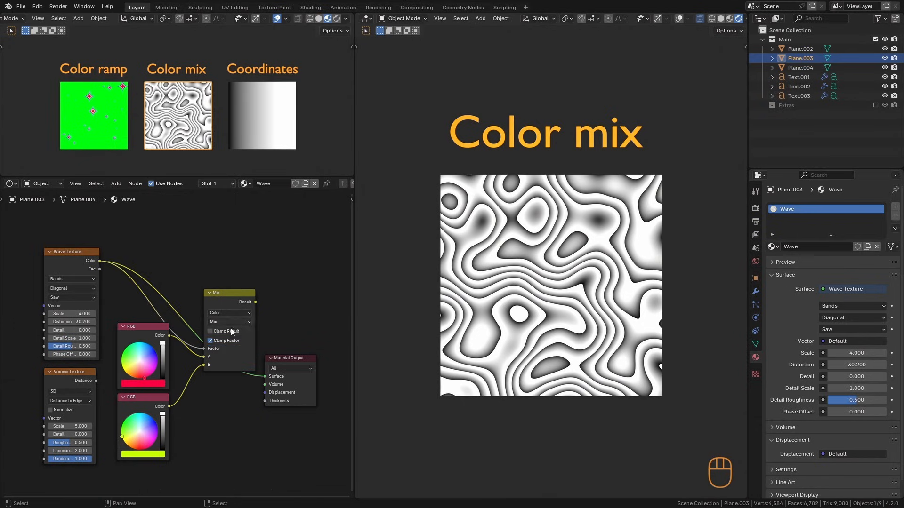
{"action": "left_click", "coordinate": [224, 297], "text": "ctrl+shift"}
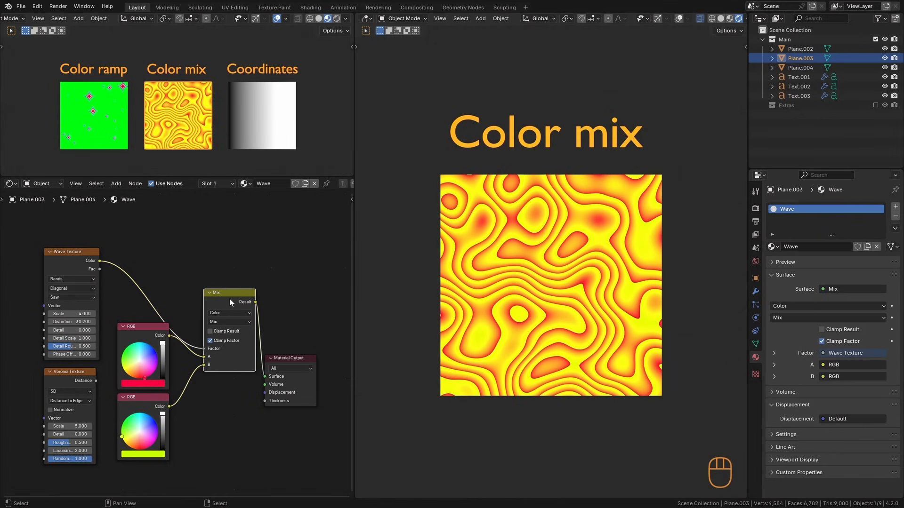
{"action": "left_click_drag", "start_coordinate": [506, 423], "coordinate": [505, 331], "text": "ctrl+alt"}
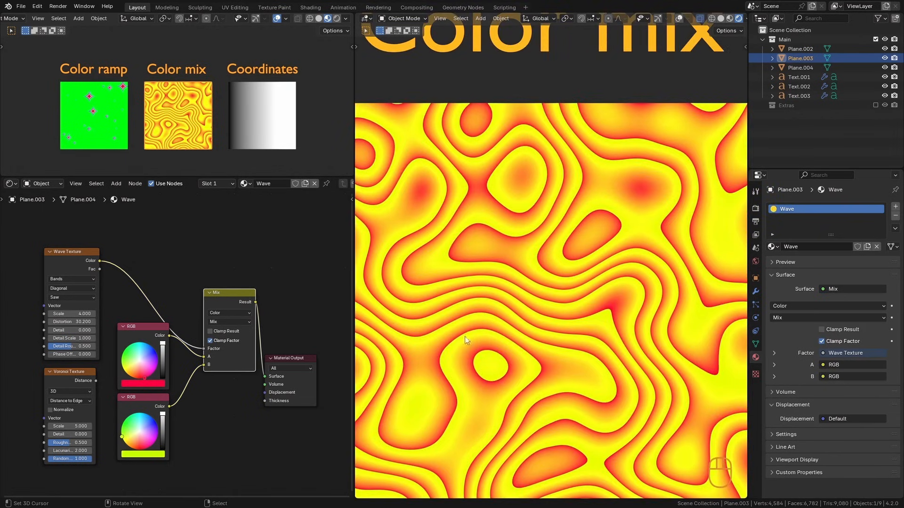
Shift the two RGB nodes slightly left, and set the Wave Texture's scale to 3.900 and distortion to 41.500.
{"action": "left_click_drag", "start_coordinate": [139, 332], "coordinate": [134, 331]}
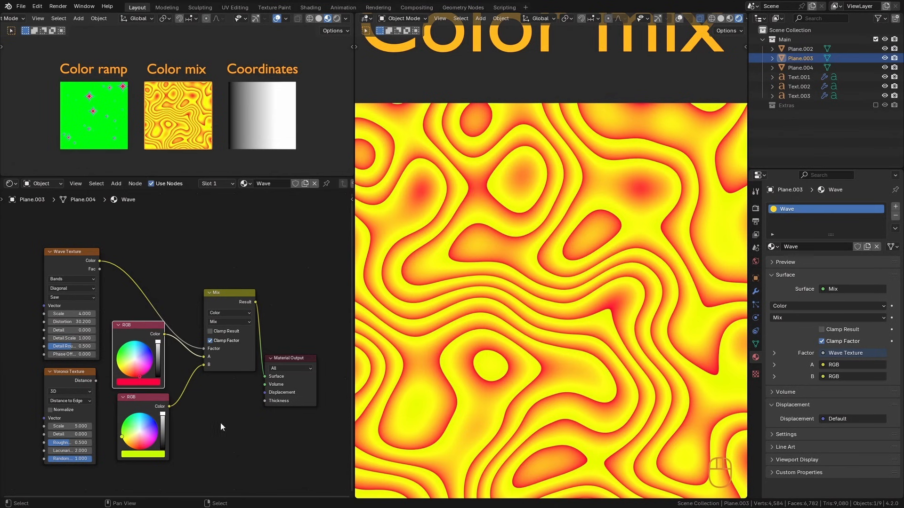
{"action": "left_click_drag", "start_coordinate": [162, 416], "coordinate": [155, 413]}
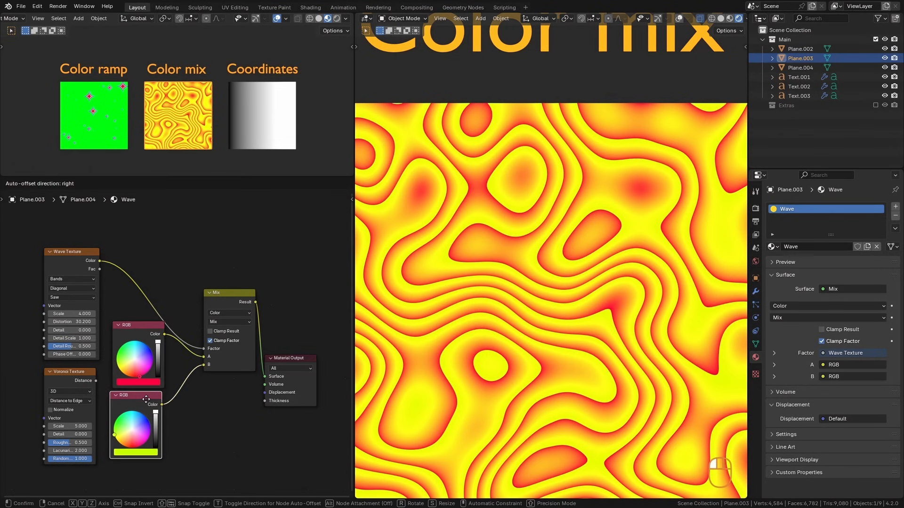
{"action": "left_click_drag", "start_coordinate": [66, 314], "coordinate": [141, 410]}
{"action": "scroll", "coordinate": [404, 329], "scroll_direction": "down", "scroll_amount": 3}
Move the RGB nodes down below the Mix node and cut the links into its Factor, A and B inputs.
{"action": "key", "text": "g"}
{"action": "left_click", "coordinate": [160, 426]}
{"action": "right_click_drag", "start_coordinate": [195, 361], "coordinate": [206, 412], "text": "ctrl"}
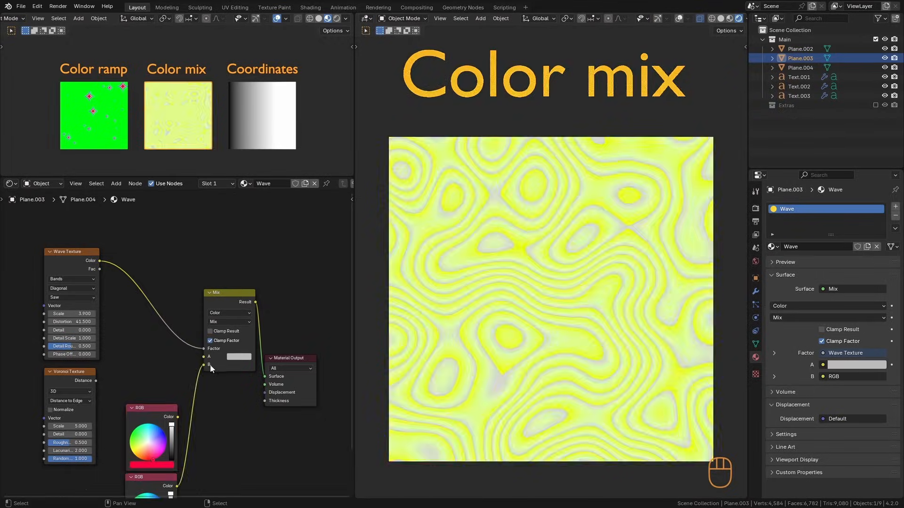
{"action": "right_click_drag", "start_coordinate": [182, 329], "coordinate": [174, 387], "text": "ctrl"}
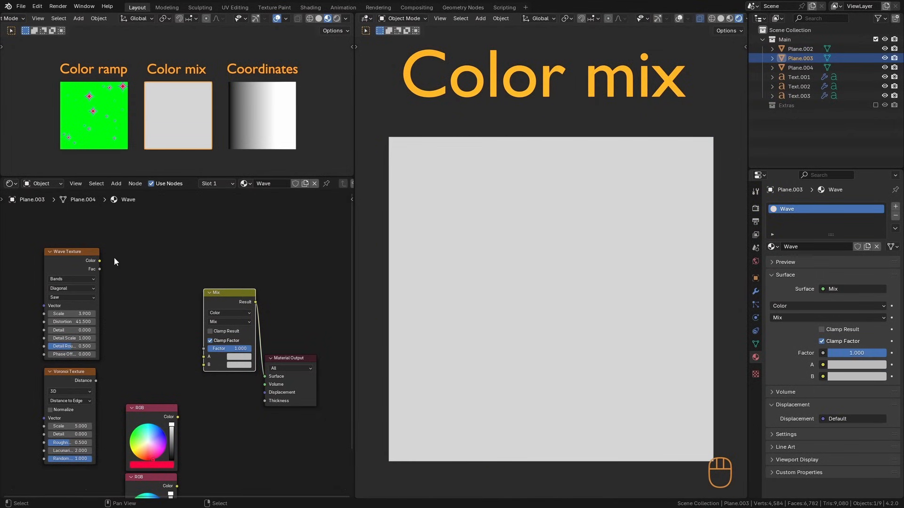
Preview the Wave Texture, the Voronoi Texture and the Mix node in turn, and look through the Mix node's blending modes.
{"action": "left_click", "coordinate": [69, 254], "text": "ctrl+shift"}
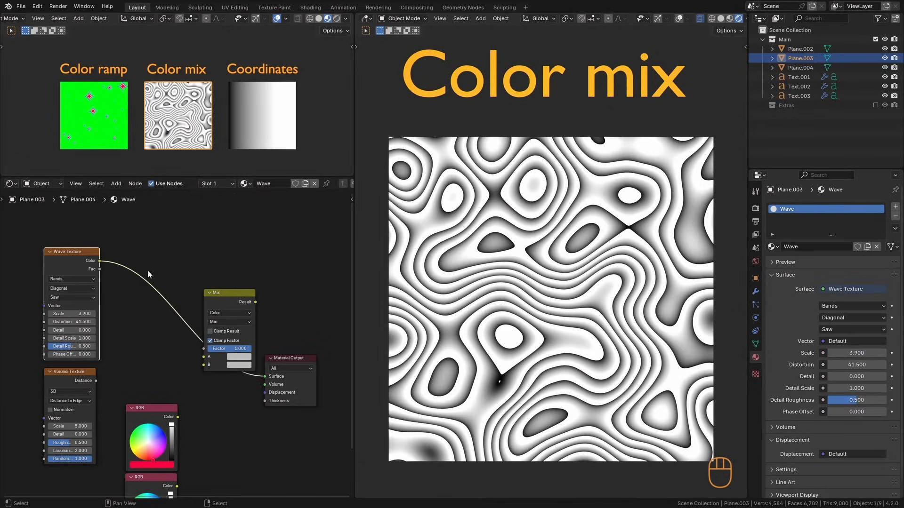
{"action": "left_click", "coordinate": [83, 372], "text": "ctrl+shift"}
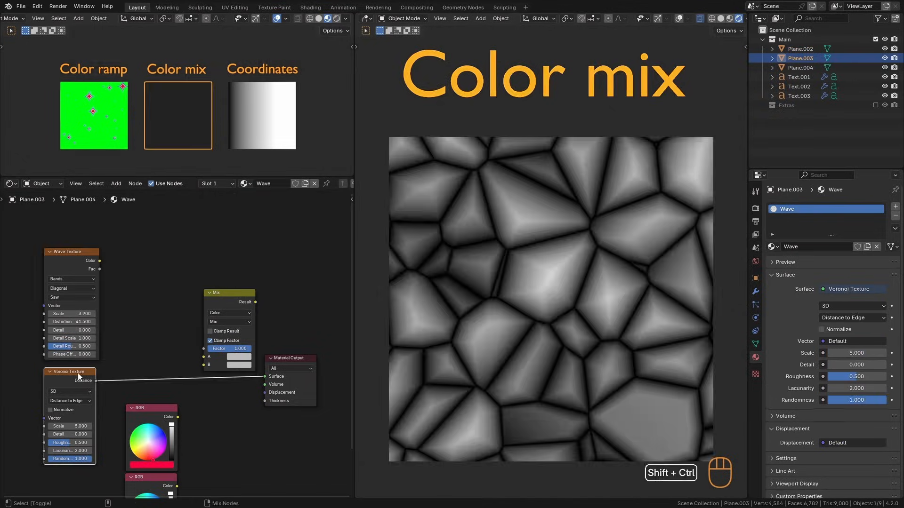
{"action": "left_click", "coordinate": [228, 297], "text": "ctrl+shift"}
{"action": "left_click", "coordinate": [219, 322]}
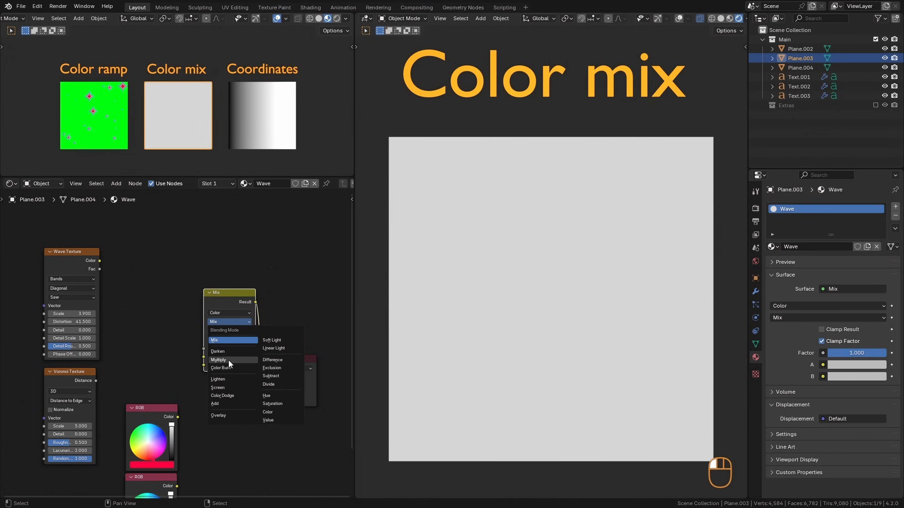
Preview the Wave Texture, connect its Color to the Mix node's A input, and preview the Mix node.
{"action": "left_click", "coordinate": [67, 255], "text": "ctrl+shift"}
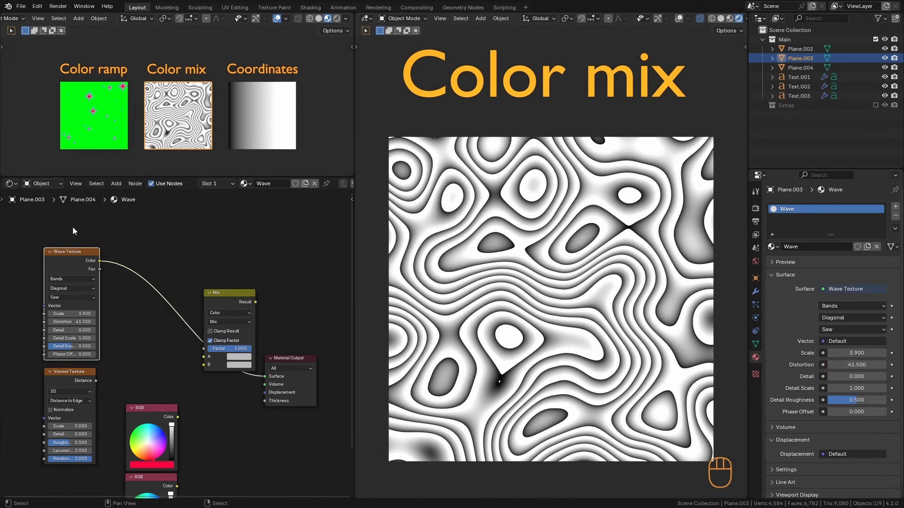
{"action": "left_click_drag", "start_coordinate": [98, 262], "coordinate": [208, 357]}
{"action": "left_click", "coordinate": [235, 294], "text": "ctrl+shift"}
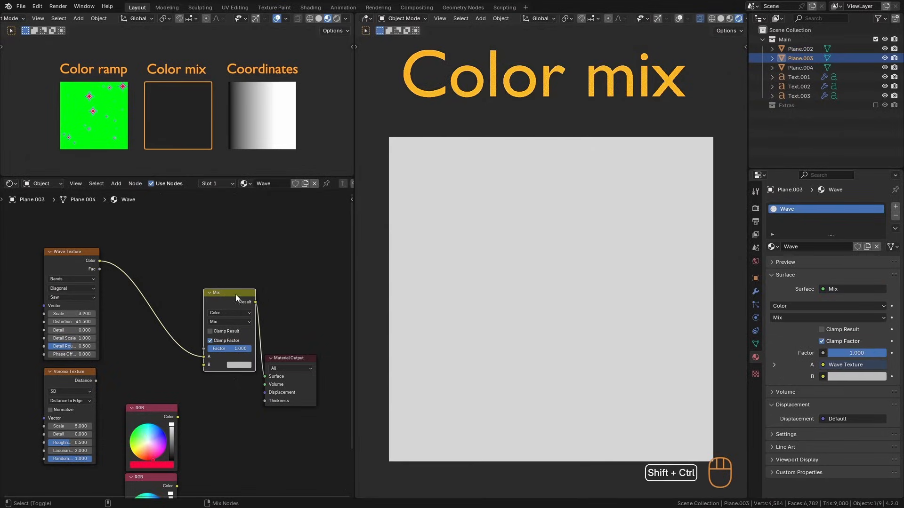
Set the Mix node's factor to 0.5 and connect the Voronoi Texture's Distance to its B input.
{"action": "left_click", "coordinate": [236, 348]}
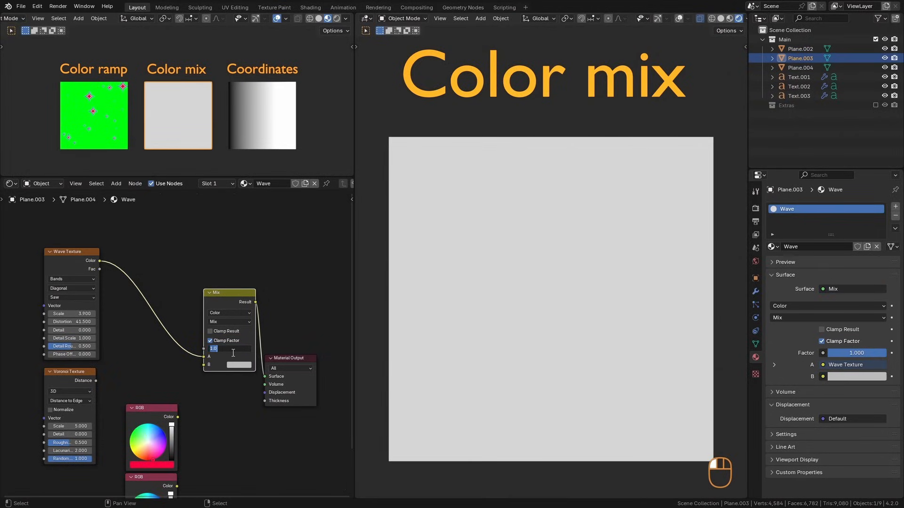
{"action": "type", "text": "0.5"}
{"action": "key", "text": "Return"}
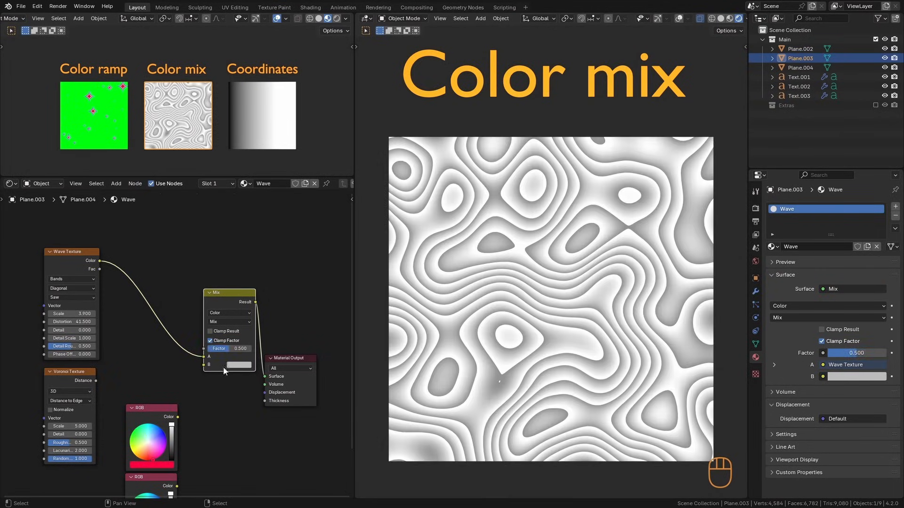
{"action": "left_click_drag", "start_coordinate": [96, 381], "coordinate": [203, 365]}
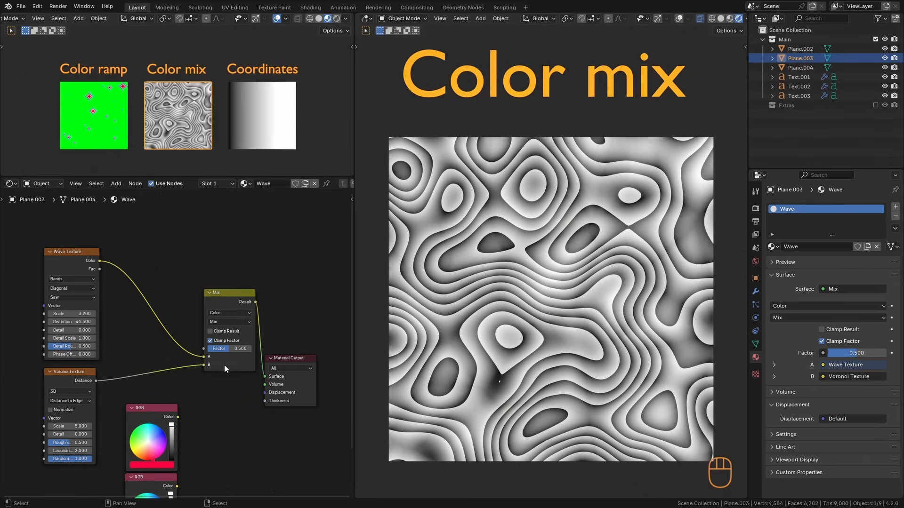
{"action": "left_click_drag", "start_coordinate": [227, 351], "coordinate": [236, 364]}
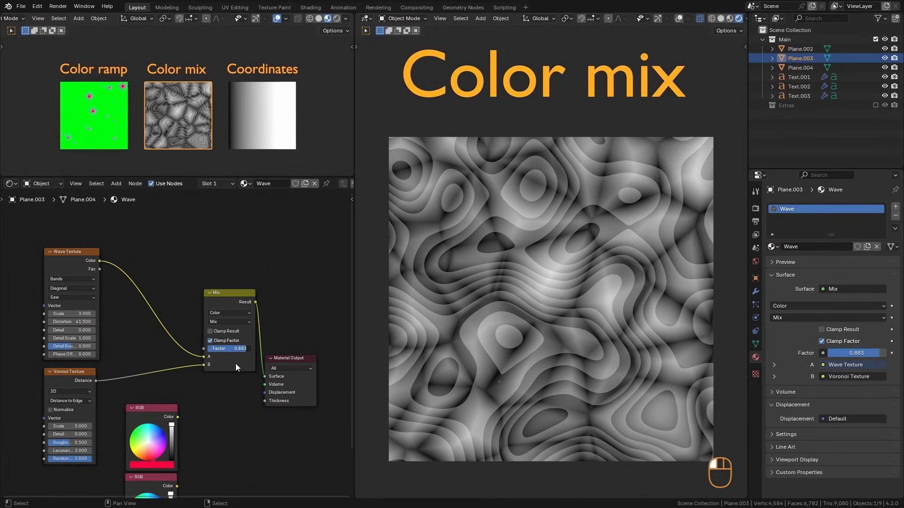
{"action": "right_click", "coordinate": [235, 364]}
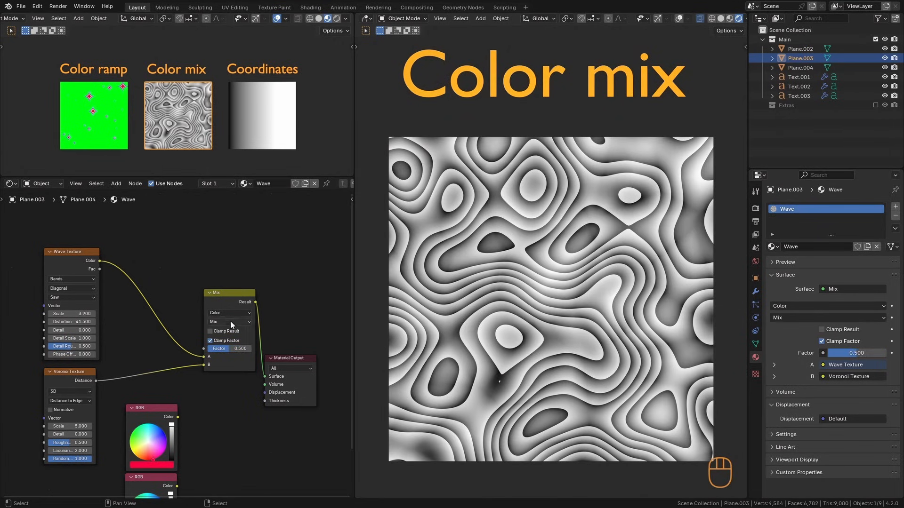
Try the Multiply blending mode on the Mix node with a factor of 1.000, and switch the mode to Add.
{"action": "left_click", "coordinate": [231, 321]}
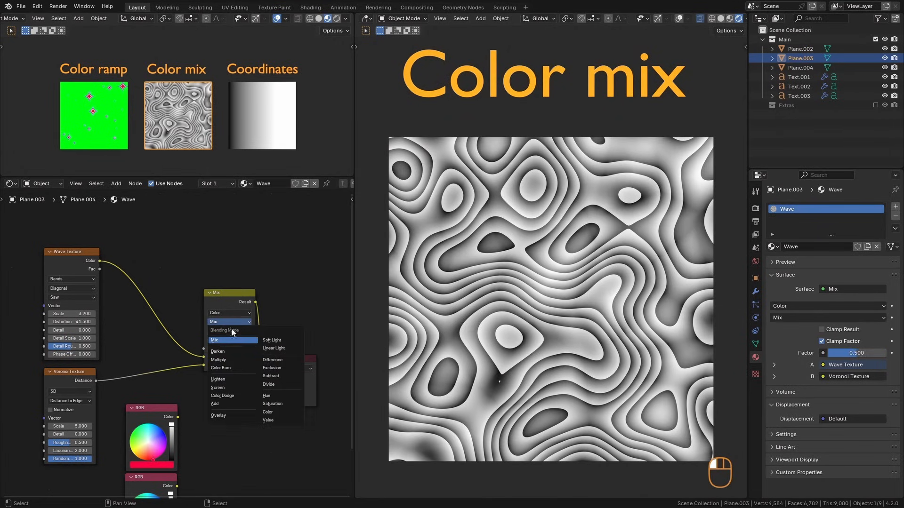
{"action": "left_click", "coordinate": [225, 360]}
{"action": "left_click_drag", "start_coordinate": [227, 348], "coordinate": [266, 345]}
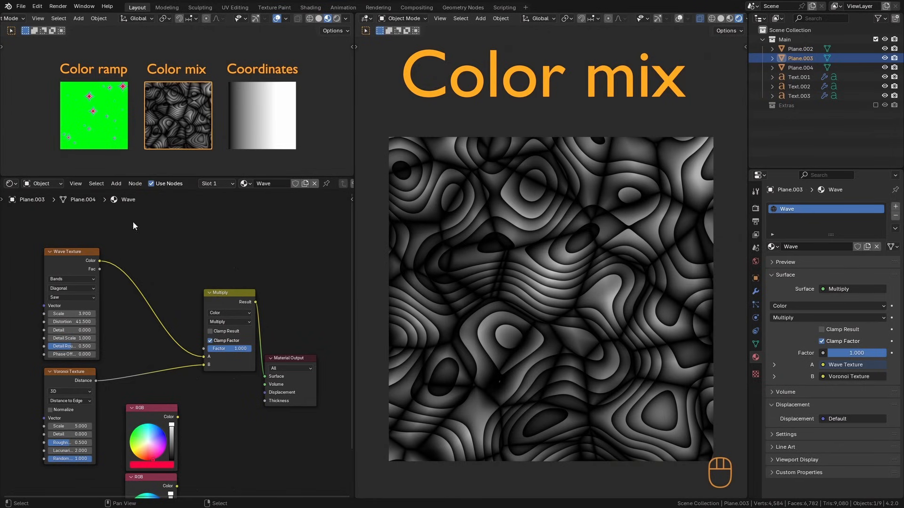
{"action": "left_click", "coordinate": [233, 322]}
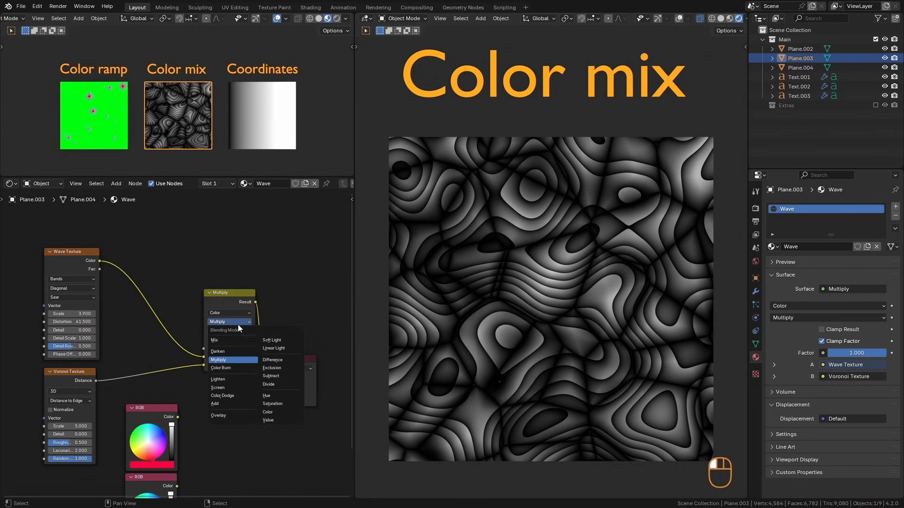
{"action": "left_click", "coordinate": [228, 404]}
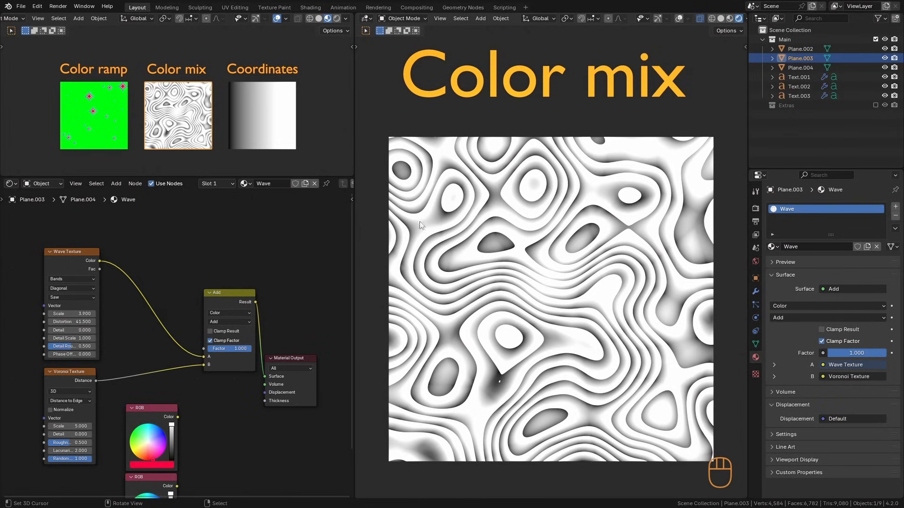
Leave the isolated view of the Color mix plane, isolate the Coordinates plane with its label, and select the plane.
{"action": "key", "text": "KP_Divide"}
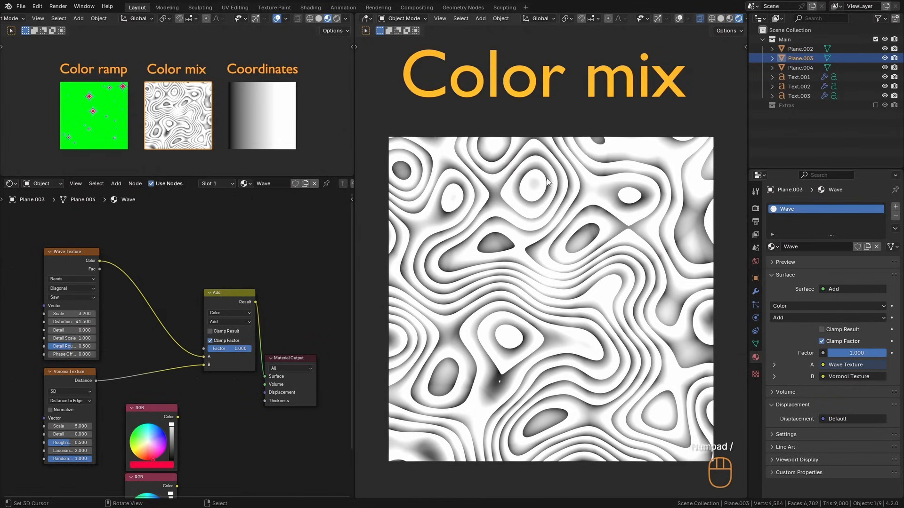
{"action": "key", "text": "a"}
{"action": "key", "text": "a"}
{"action": "key", "text": "a"}
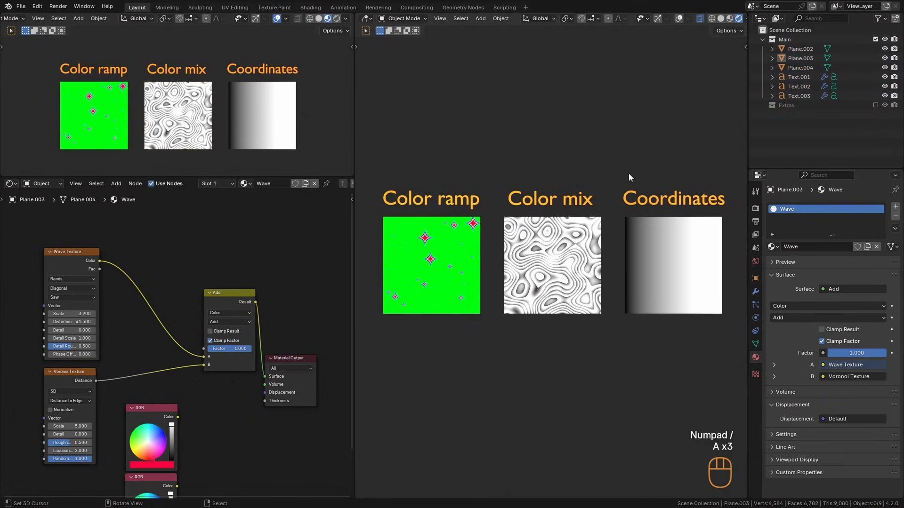
{"action": "left_click_drag", "start_coordinate": [638, 151], "coordinate": [675, 257]}
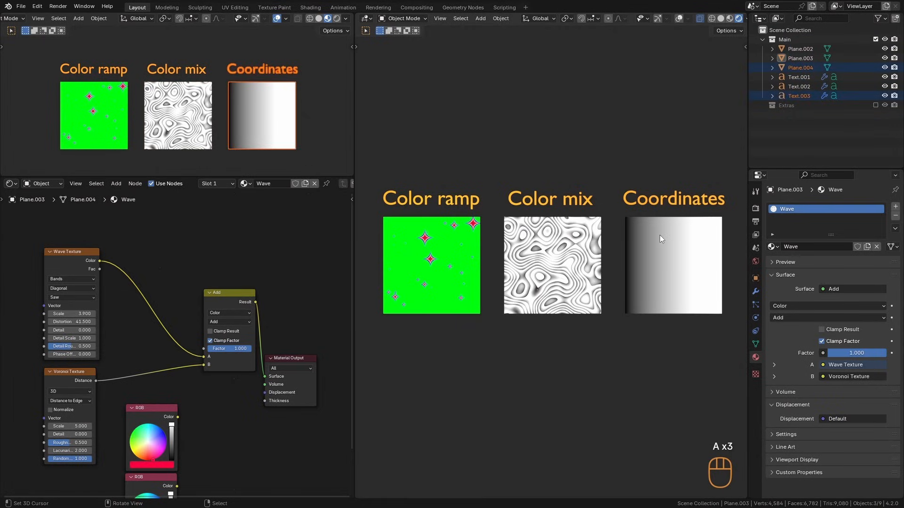
{"action": "key", "text": "KP_Divide"}
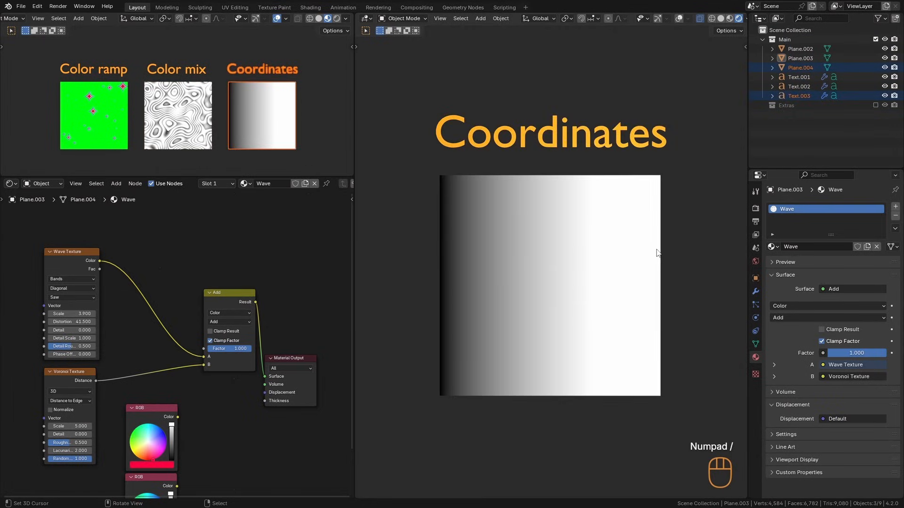
{"action": "left_click", "coordinate": [603, 240]}
{"action": "middle_click_drag", "start_coordinate": [205, 375], "coordinate": [200, 311]}
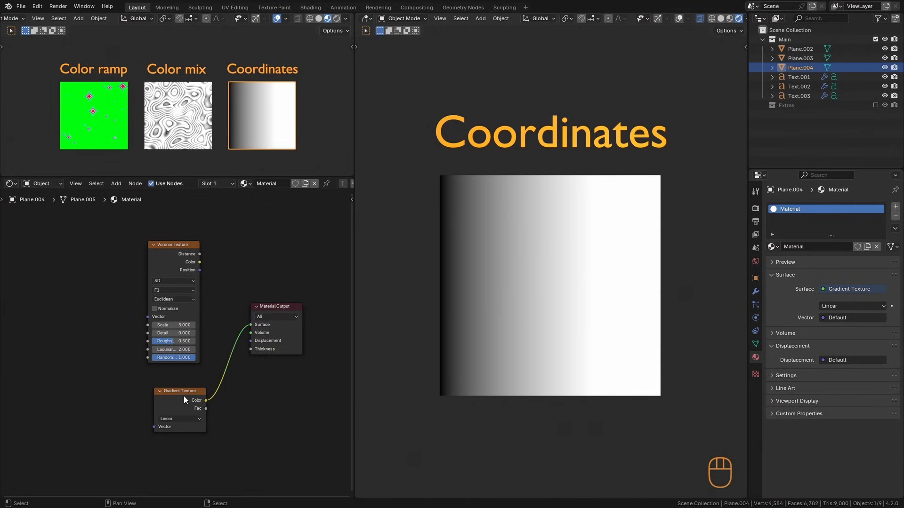
Connect the Voronoi Texture's Position output to the Gradient Texture's Vector input.
{"action": "left_click_drag", "start_coordinate": [185, 399], "coordinate": [180, 391]}
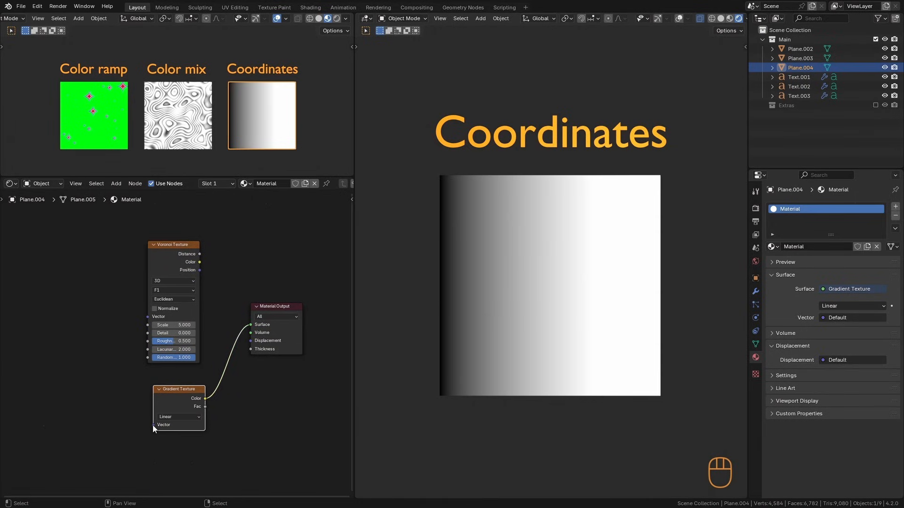
{"action": "left_click_drag", "start_coordinate": [153, 425], "coordinate": [124, 425]}
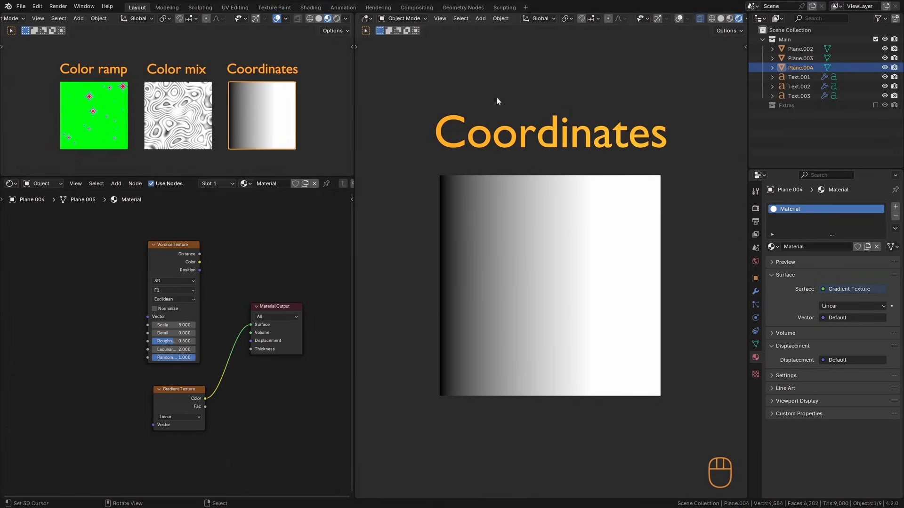
{"action": "left_click_drag", "start_coordinate": [201, 269], "coordinate": [114, 359]}
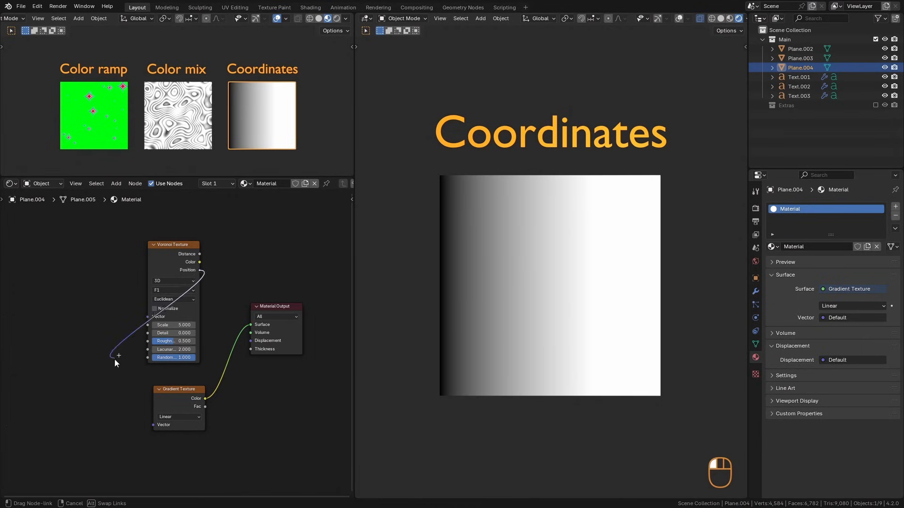
{"action": "left_click_drag", "start_coordinate": [151, 425], "coordinate": [151, 425]}
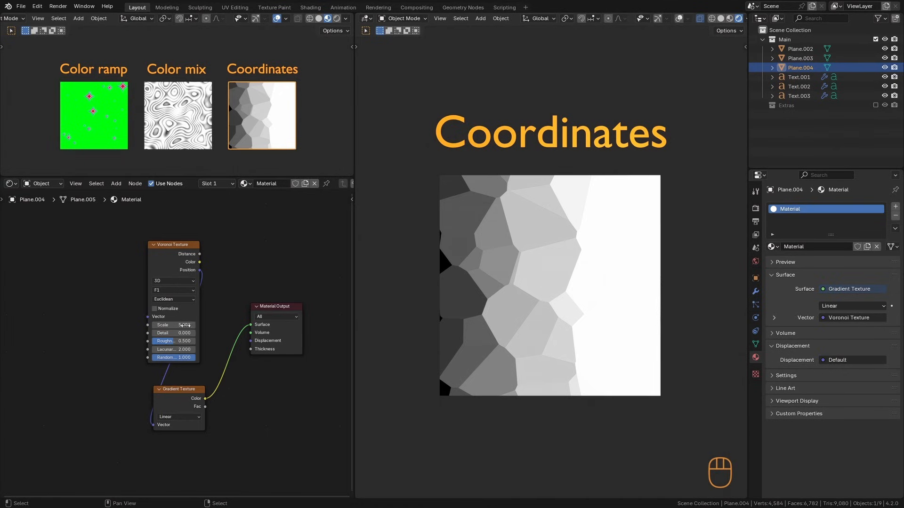
Try a Voronoi Texture scale of 16.100, undo it, and disconnect the Gradient Texture's Vector input.
{"action": "left_click_drag", "start_coordinate": [158, 326], "coordinate": [228, 325]}
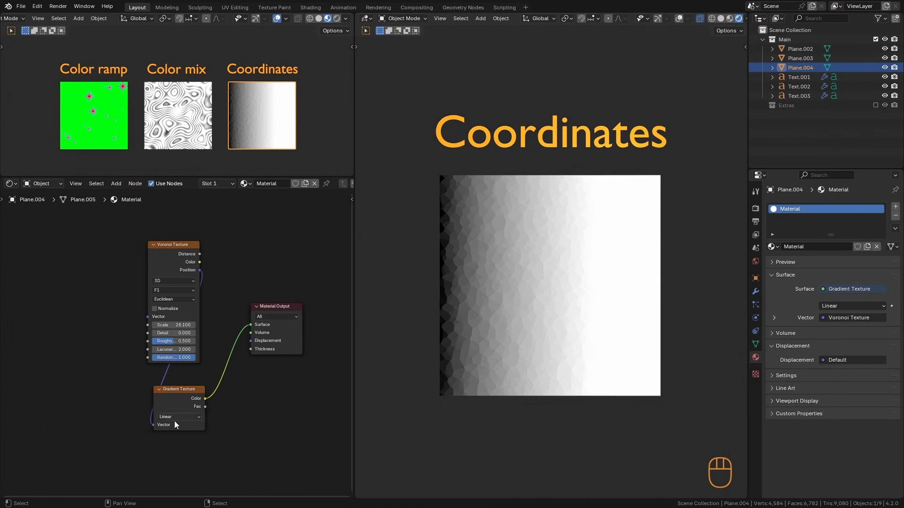
{"action": "key", "text": "ctrl+z"}
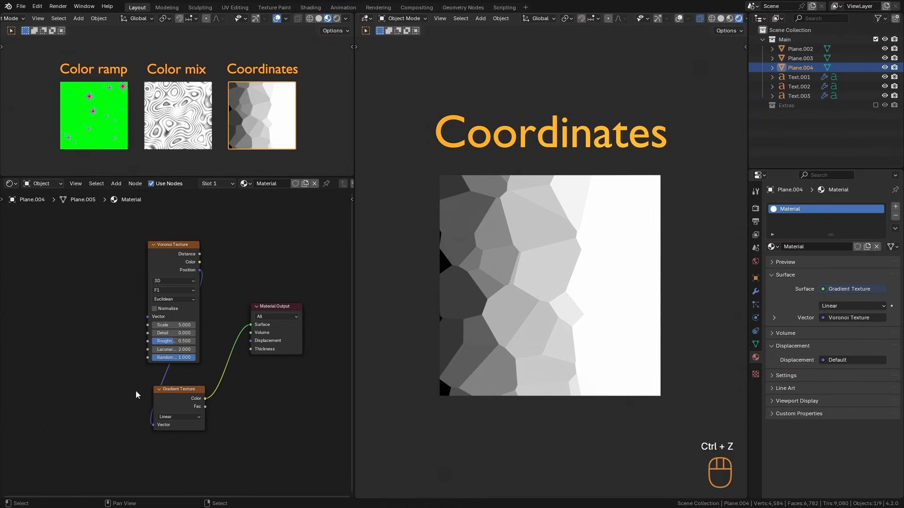
{"action": "left_click_drag", "start_coordinate": [152, 426], "coordinate": [207, 374]}
Add linked Texture Coordinate and Mapping nodes to the Gradient Texture and move the pair away from the texture nodes.
{"action": "middle_click_drag", "start_coordinate": [213, 320], "coordinate": [290, 293]}
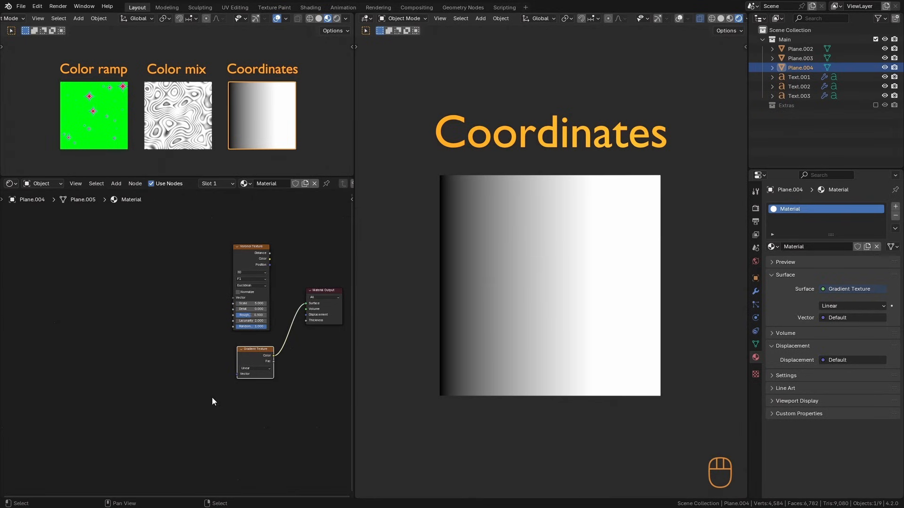
{"action": "left_click_drag", "start_coordinate": [253, 351], "coordinate": [248, 351]}
{"action": "key", "text": "ctrl+t"}
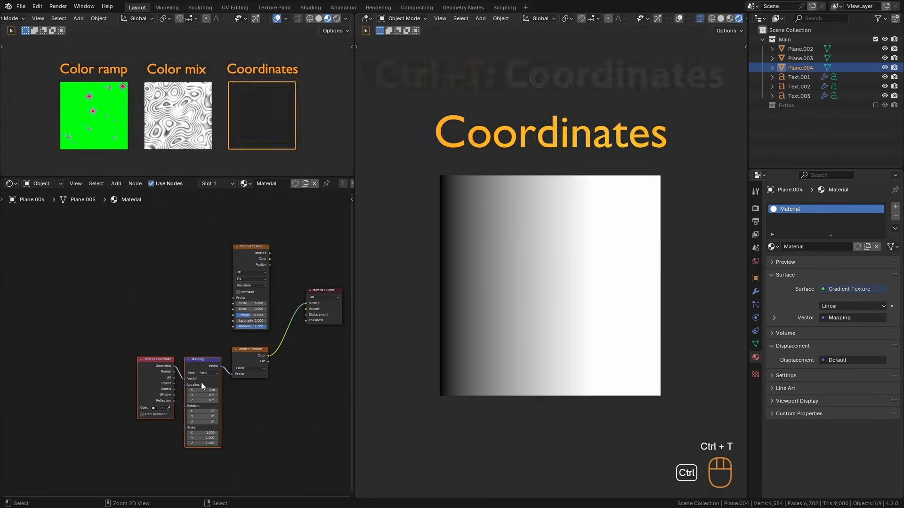
{"action": "left_click_drag", "start_coordinate": [103, 326], "coordinate": [197, 389]}
{"action": "left_click_drag", "start_coordinate": [202, 359], "coordinate": [147, 323]}
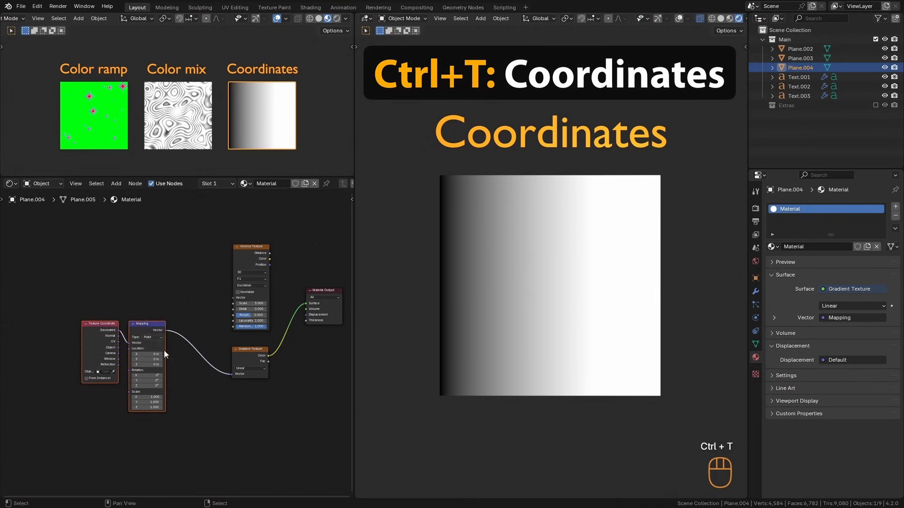
{"action": "scroll", "coordinate": [165, 349], "scroll_direction": "up", "scroll_amount": 5}
{"action": "key", "text": "a"}
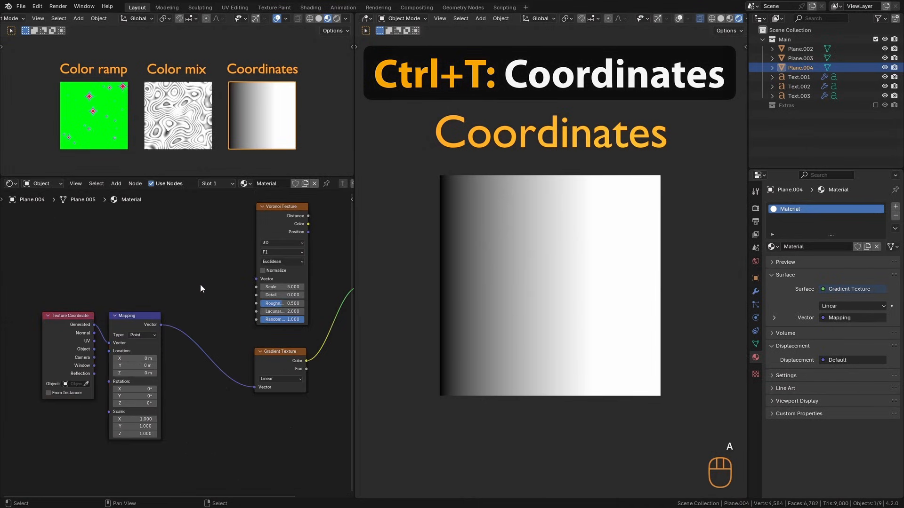
{"action": "left_click", "coordinate": [69, 318]}
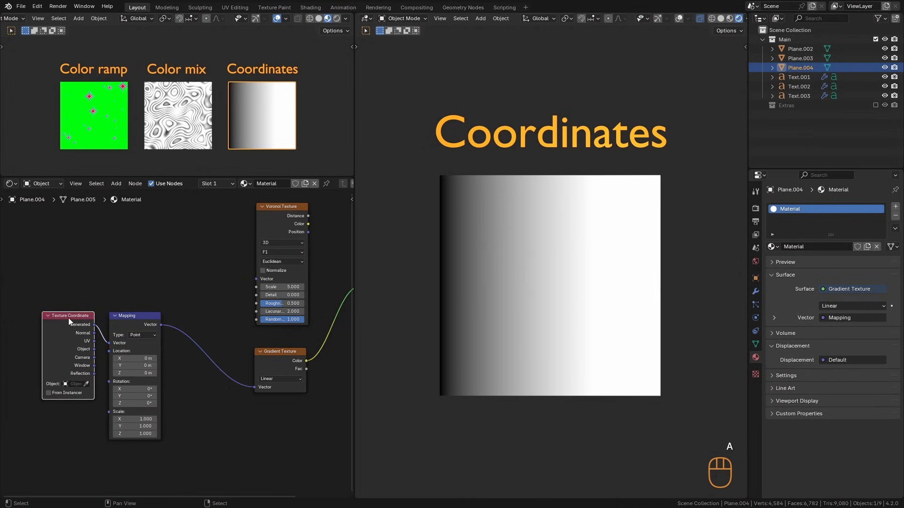
{"action": "left_click", "coordinate": [136, 317]}
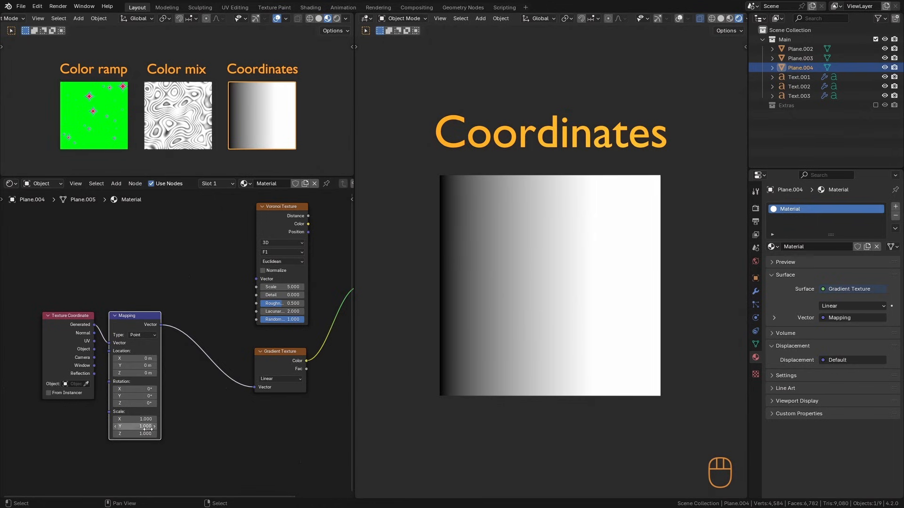
Try different location, rotation and X scale values on the Mapping node, cancelling each change.
{"action": "middle_click_drag", "start_coordinate": [541, 302], "coordinate": [572, 202]}
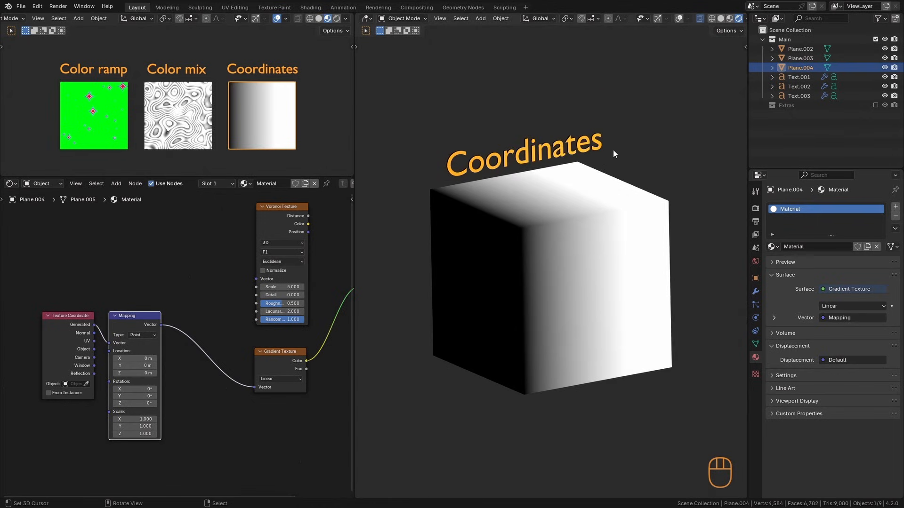
{"action": "left_click_drag", "start_coordinate": [134, 358], "coordinate": [193, 372], "text": "shift"}
{"action": "right_click", "coordinate": [123, 358]}
{"action": "right_click", "coordinate": [137, 366]}
{"action": "left_click_drag", "start_coordinate": [141, 389], "coordinate": [234, 388]}
{"action": "right_click", "coordinate": [164, 399]}
{"action": "mouse_move", "coordinate": [141, 396]}
{"action": "left_mouse_down"}
{"action": "mouse_move", "coordinate": [424, 400]}
{"action": "mouse_move", "coordinate": [573, 375]}
{"action": "mouse_move", "coordinate": [388, 403]}
{"action": "mouse_move", "coordinate": [528, 373]}
{"action": "mouse_move", "coordinate": [431, 409]}
{"action": "mouse_move", "coordinate": [167, 393]}
{"action": "mouse_move", "coordinate": [393, 397]}
{"action": "mouse_move", "coordinate": [228, 368]}
{"action": "mouse_move", "coordinate": [376, 397]}
{"action": "mouse_move", "coordinate": [140, 404]}
{"action": "mouse_move", "coordinate": [392, 397]}
{"action": "mouse_move", "coordinate": [331, 436]}
{"action": "left_mouse_up"}
{"action": "right_click", "coordinate": [166, 393]}
{"action": "right_click", "coordinate": [332, 436]}
{"action": "mouse_move", "coordinate": [148, 418]}
{"action": "left_mouse_down"}
{"action": "mouse_move", "coordinate": [175, 427]}
{"action": "mouse_move", "coordinate": [137, 419]}
{"action": "mouse_move", "coordinate": [192, 425]}
{"action": "mouse_move", "coordinate": [127, 423]}
{"action": "mouse_move", "coordinate": [143, 425]}
{"action": "left_mouse_up"}
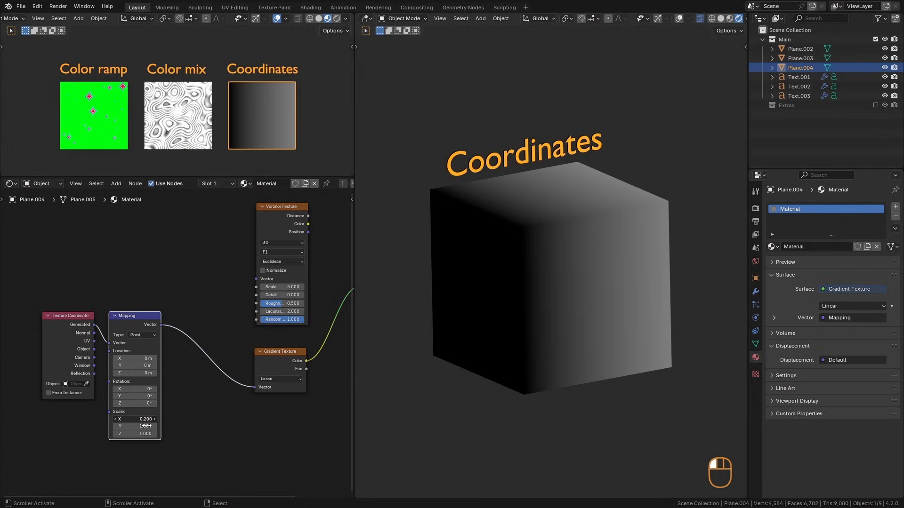
{"action": "right_click", "coordinate": [143, 426]}
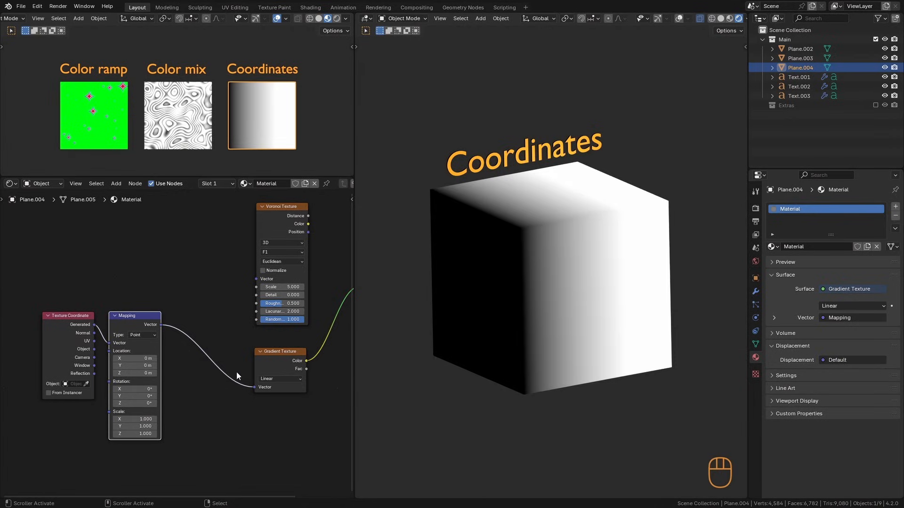
Connect the Mapping node's output to the Voronoi Texture's Vector input and preview the Voronoi Texture on the cube.
{"action": "left_click_drag", "start_coordinate": [164, 329], "coordinate": [265, 228]}
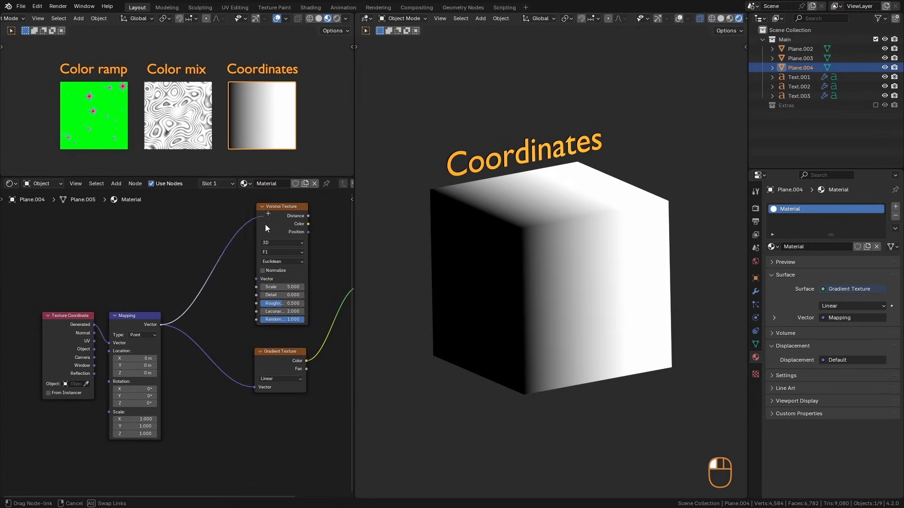
{"action": "left_click_drag", "start_coordinate": [254, 281], "coordinate": [256, 279]}
{"action": "left_click", "coordinate": [275, 208], "text": "ctrl+shift"}
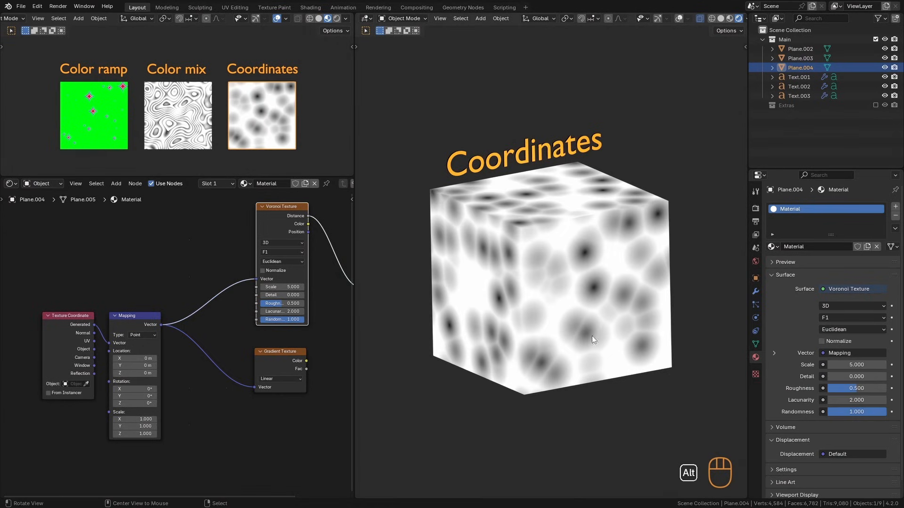
{"action": "left_click_drag", "start_coordinate": [555, 337], "coordinate": [590, 288], "text": "alt"}
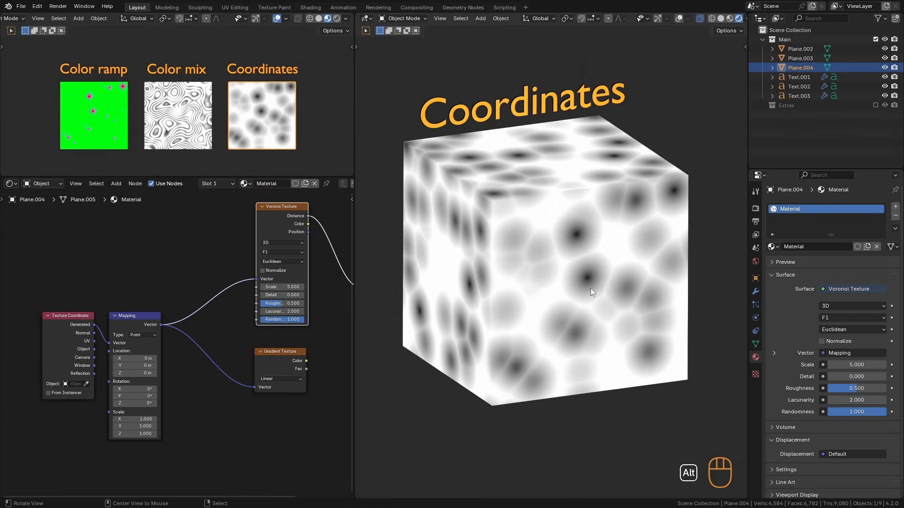
Set the Mapping node's X scale to 23.500 and inspect the stretched Voronoi pattern on the cube's front and sides.
{"action": "left_click_drag", "start_coordinate": [132, 419], "coordinate": [242, 429]}
{"action": "key", "text": "KP_1"}
{"action": "middle_click_drag", "start_coordinate": [502, 338], "coordinate": [541, 287], "text": "ctrl"}
{"action": "left_click_drag", "start_coordinate": [541, 287], "coordinate": [601, 327], "text": "alt"}
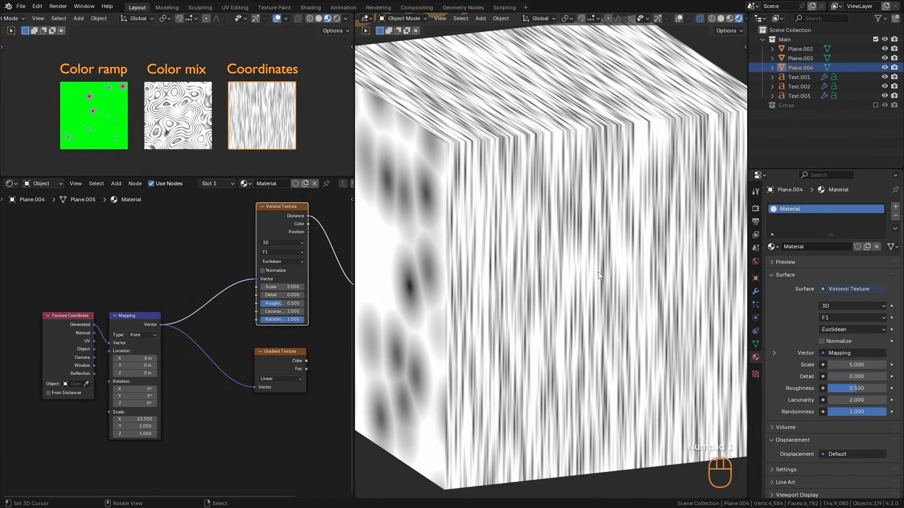
{"action": "middle_click_drag", "start_coordinate": [628, 208], "coordinate": [592, 284], "text": "alt"}
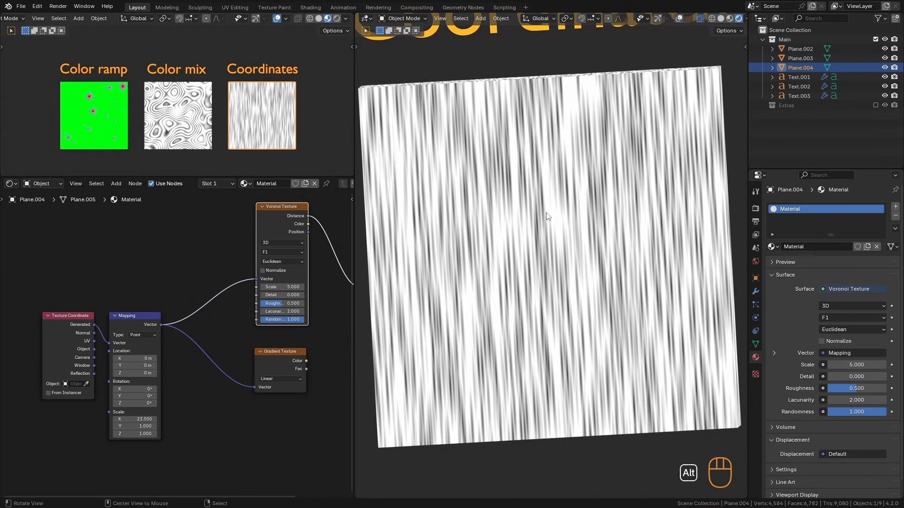
{"action": "middle_click_drag", "start_coordinate": [581, 242], "coordinate": [556, 143], "text": "ctrl+alt"}
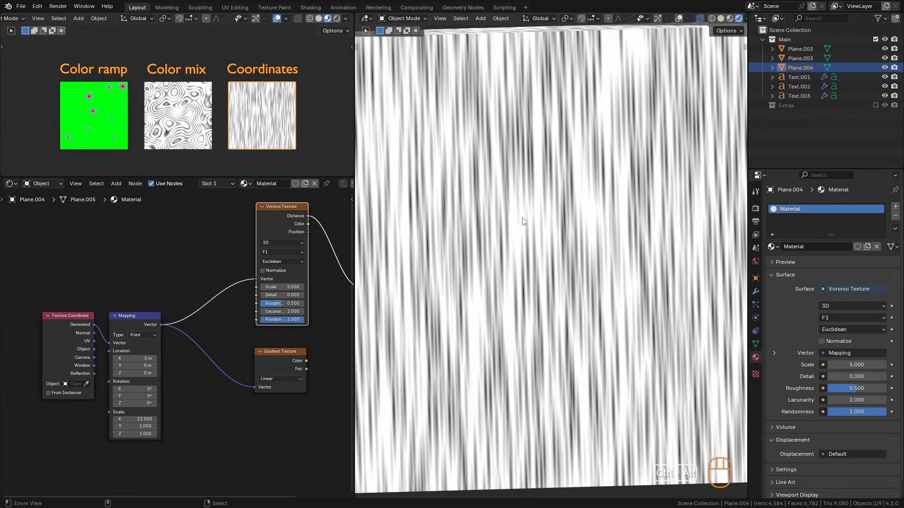
{"action": "middle_click_drag", "start_coordinate": [522, 221], "coordinate": [521, 230], "text": "ctrl+alt"}
{"action": "left_click_drag", "start_coordinate": [544, 257], "coordinate": [546, 284], "text": "alt"}
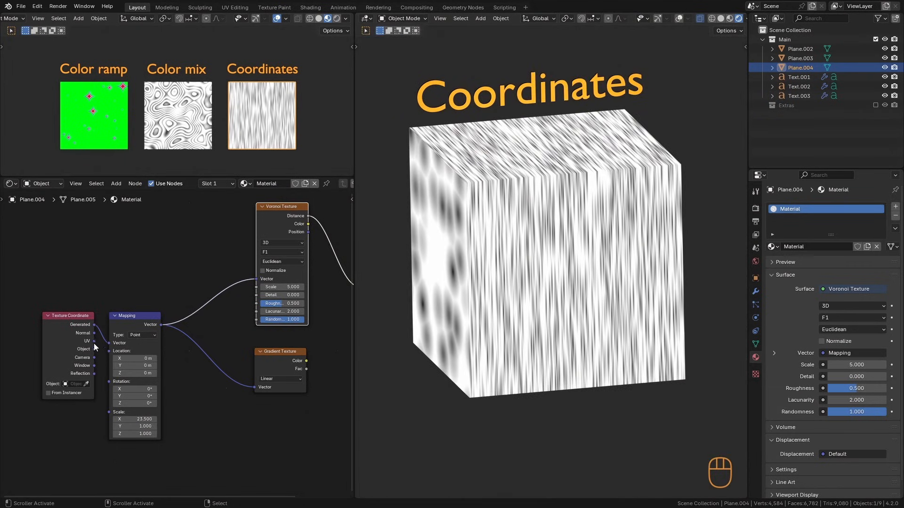
Try the Texture Coordinate node's Normal and UV outputs as the Mapping node's Vector input.
{"action": "left_click_drag", "start_coordinate": [95, 333], "coordinate": [110, 343]}
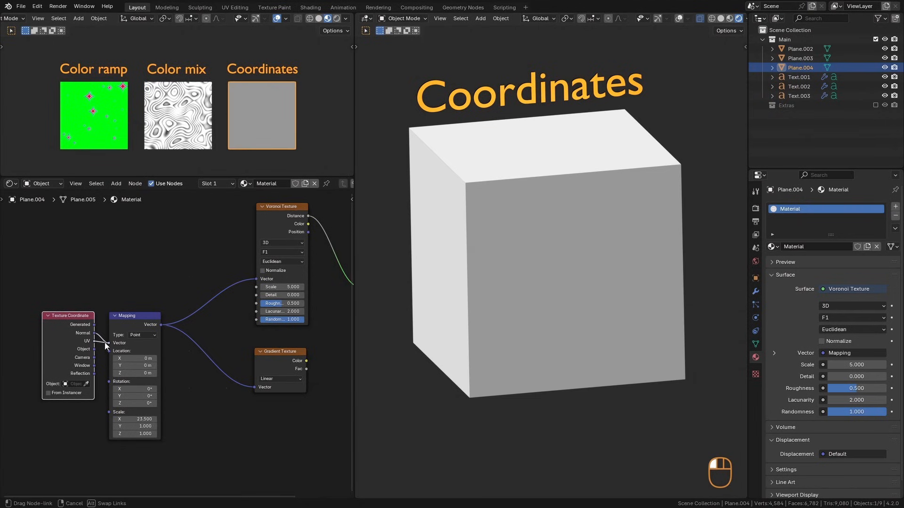
{"action": "left_click_drag", "start_coordinate": [94, 341], "coordinate": [109, 342]}
{"action": "middle_click_drag", "start_coordinate": [483, 284], "coordinate": [520, 300], "text": "alt"}
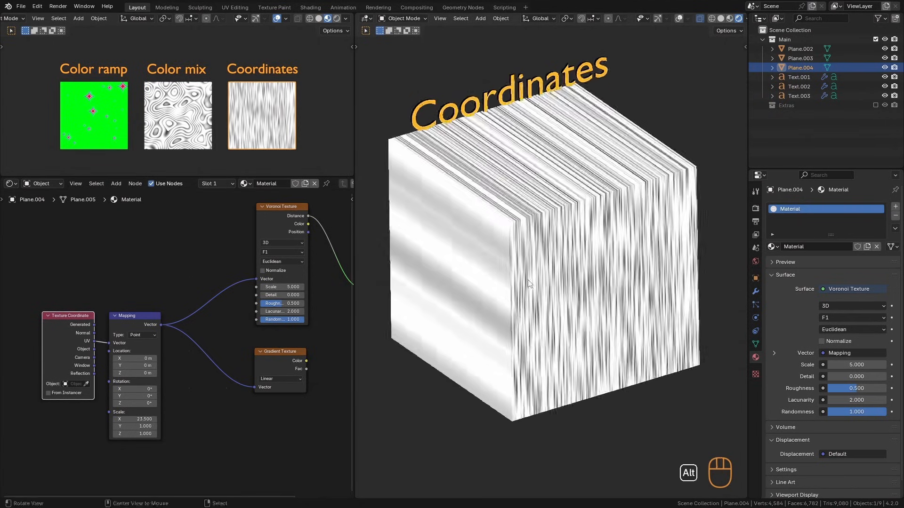
{"action": "key", "text": "ctrl+z"}
{"action": "key", "text": "ctrl+z"}
{"action": "key", "text": "ctrl+z"}
{"action": "key", "text": "ctrl+z"}
{"action": "key", "text": "ctrl+shift+z"}
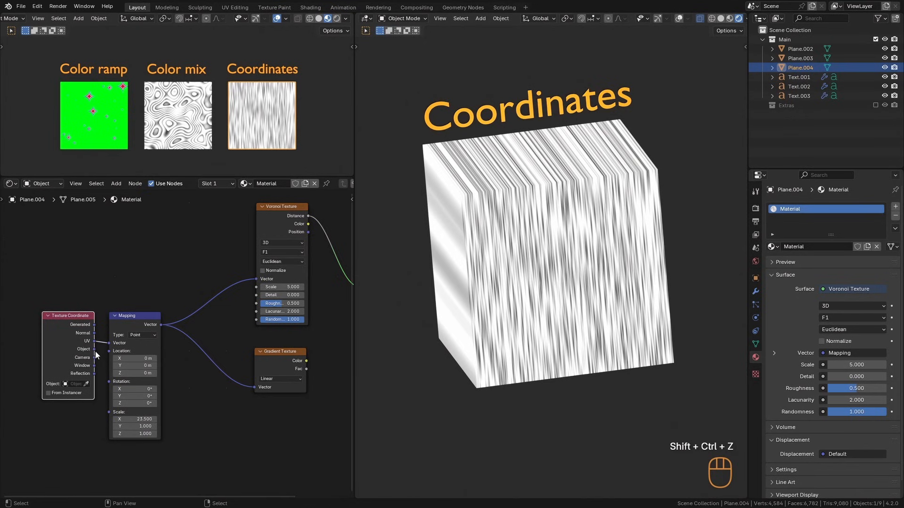
Try the Object and Camera coordinates as the Mapping node's Vector input, viewing the cube from several angles.
{"action": "left_click_drag", "start_coordinate": [95, 350], "coordinate": [109, 343]}
{"action": "middle_click_drag", "start_coordinate": [461, 306], "coordinate": [490, 300], "text": "alt"}
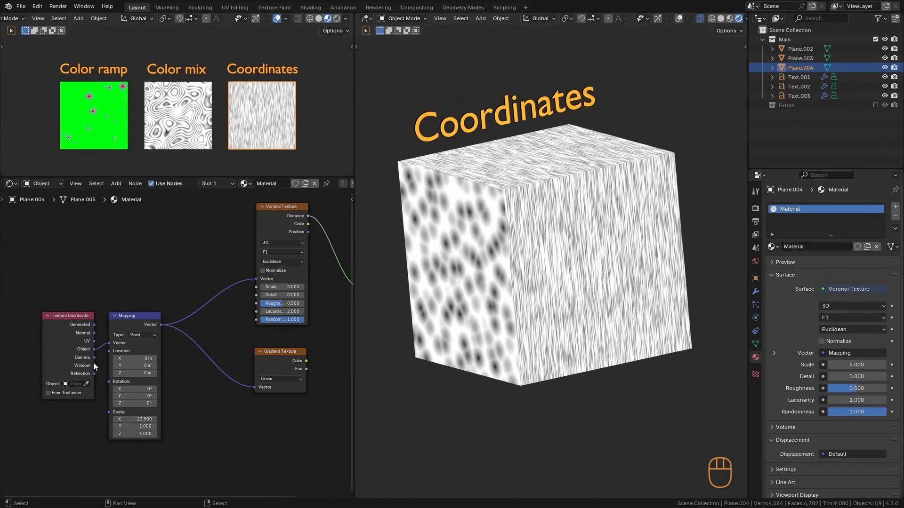
{"action": "left_click_drag", "start_coordinate": [94, 358], "coordinate": [108, 343]}
{"action": "middle_click_drag", "start_coordinate": [461, 292], "coordinate": [564, 296], "text": "alt"}
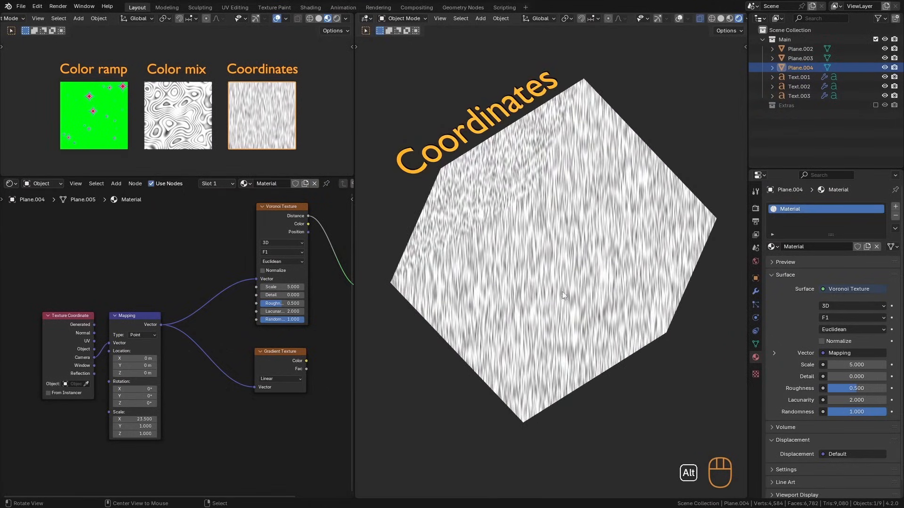
{"action": "middle_click_drag", "start_coordinate": [535, 346], "coordinate": [567, 346], "text": "alt"}
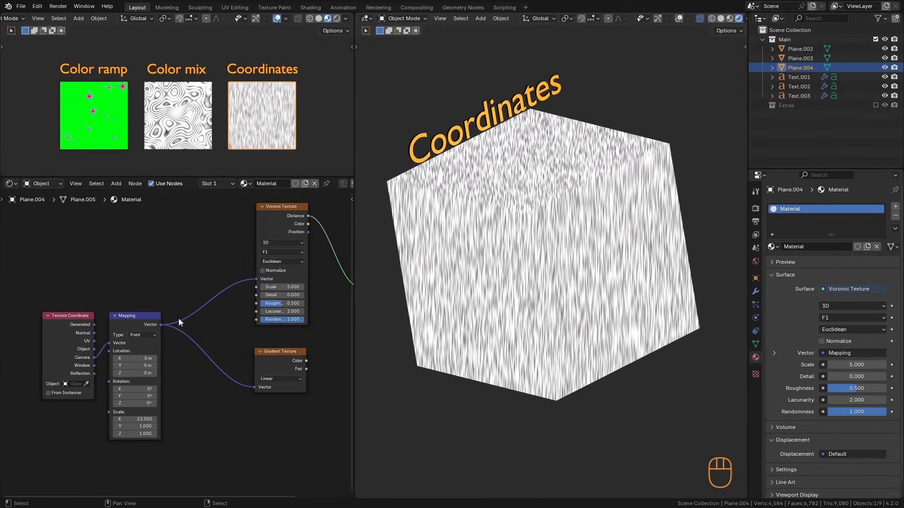
Try the Window and Reflection coordinates on the Mapping node and restore the Generated coordinates.
{"action": "left_click_drag", "start_coordinate": [94, 365], "coordinate": [108, 343]}
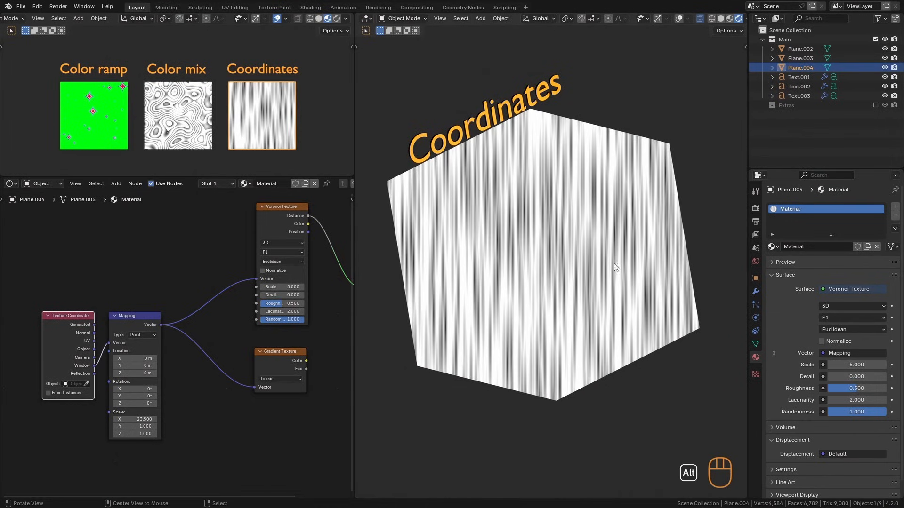
{"action": "middle_click_drag", "start_coordinate": [656, 266], "coordinate": [579, 249], "text": "alt+shift"}
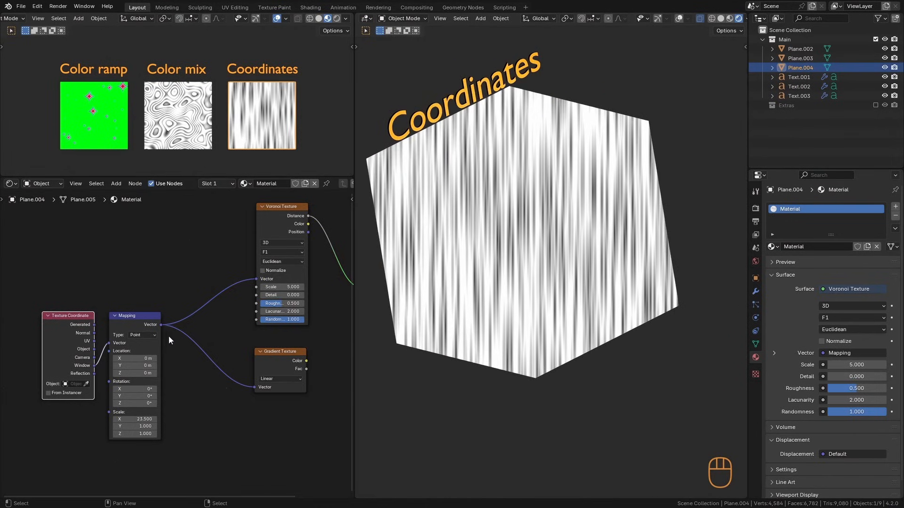
{"action": "left_click_drag", "start_coordinate": [94, 373], "coordinate": [110, 343]}
Return to the front view, leave the isolated view of the Coordinates object, and deselect everything.
{"action": "mouse_move", "coordinate": [565, 282]}
{"action": "middle_mouse_down"}
{"action": "mouse_move", "coordinate": [636, 301]}
{"action": "mouse_move", "coordinate": [538, 328]}
{"action": "mouse_move", "coordinate": [588, 275]}
{"action": "middle_mouse_up"}
{"action": "key", "text": "KP_1"}
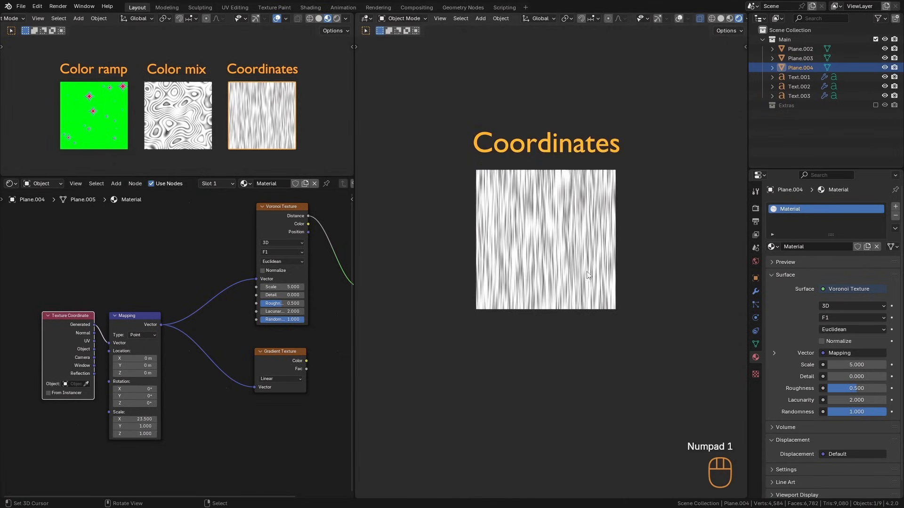
{"action": "key", "text": "KP_Divide"}
{"action": "key", "text": "a"}
{"action": "key", "text": "a"}
{"action": "key", "text": "a"}
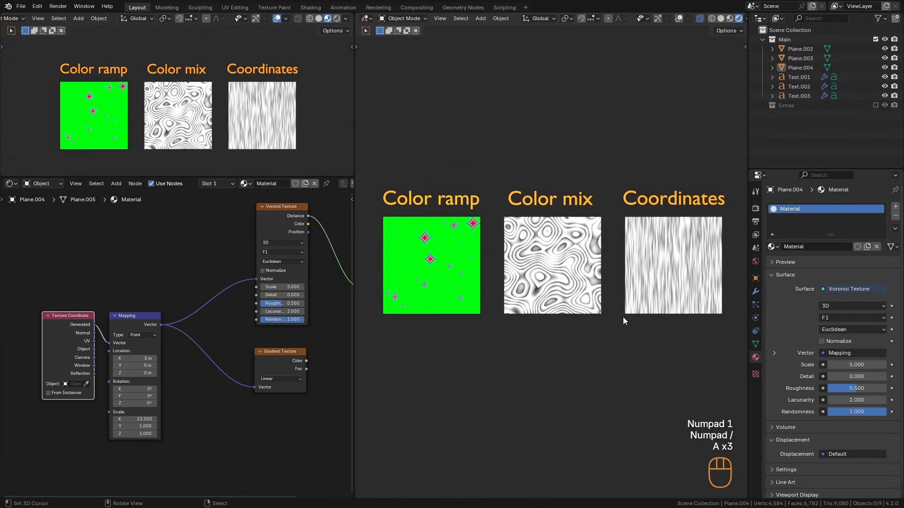
{"action": "middle_click_drag", "start_coordinate": [623, 317], "coordinate": [640, 351], "text": "ctrl+alt"}
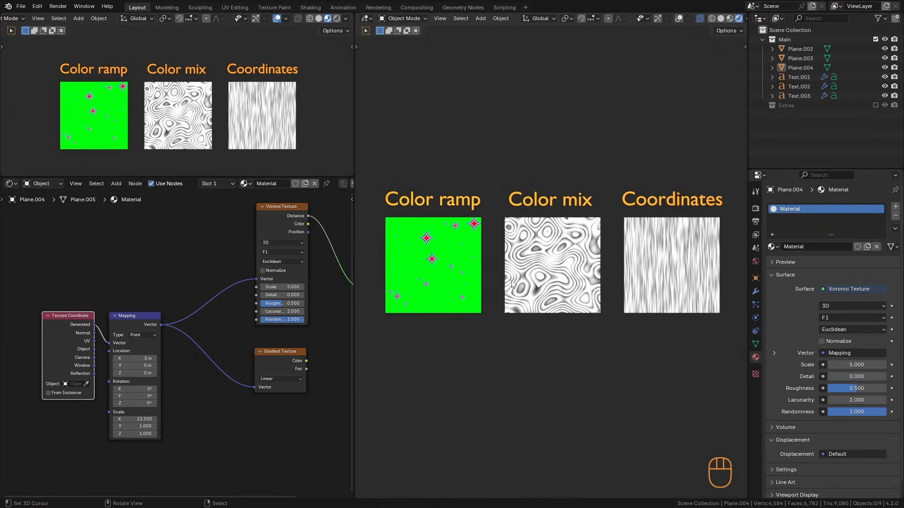
{"action": "middle_click_drag", "start_coordinate": [512, 284], "coordinate": [431, 223]}
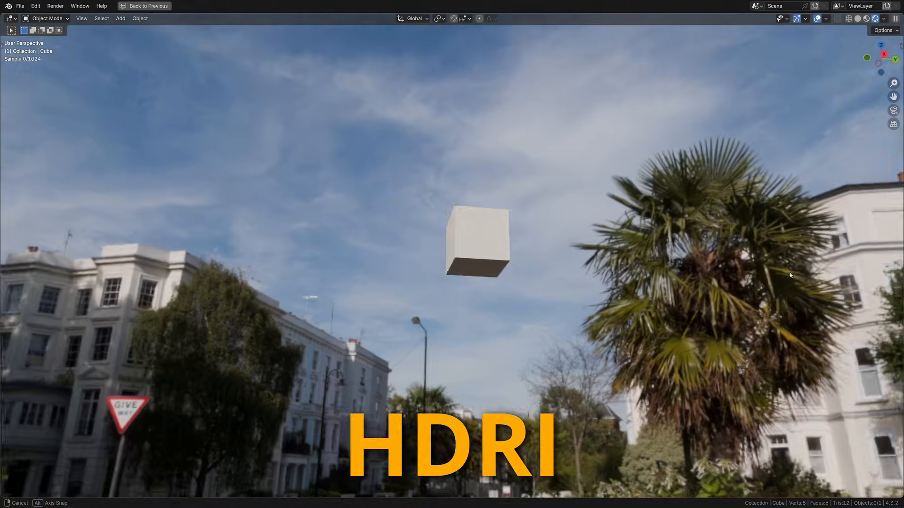
{"action": "middle_click_drag", "start_coordinate": [847, 325], "coordinate": [814, 293]}
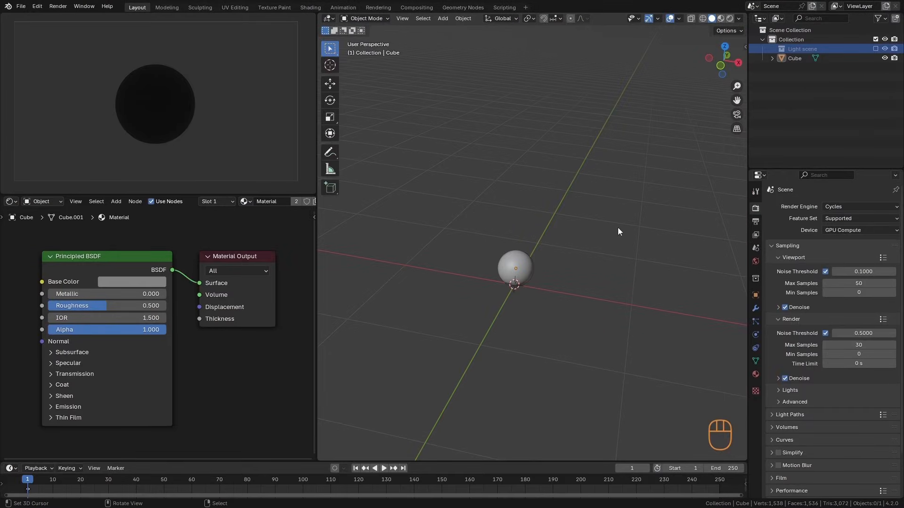
Switch the shader editor from the object material to the World shader nodes.
{"action": "left_click", "coordinate": [42, 202]}
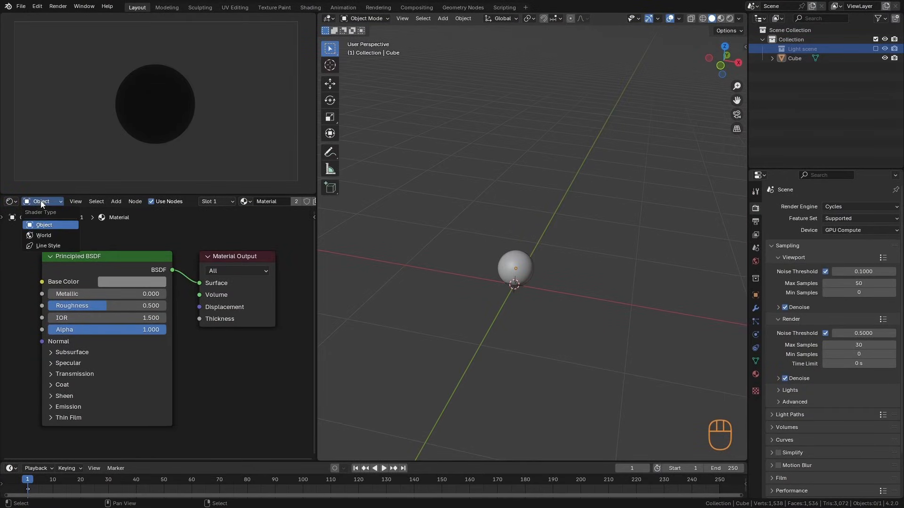
{"action": "left_click", "coordinate": [42, 236]}
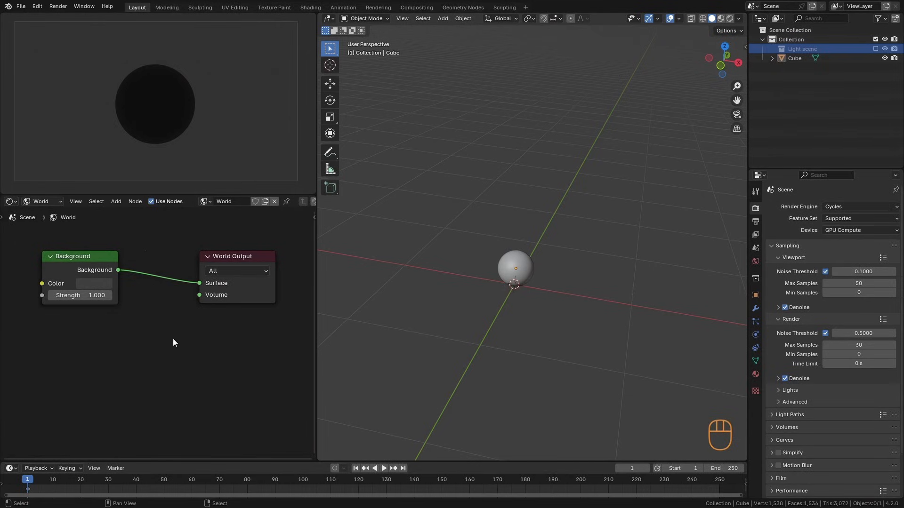
{"action": "scroll", "coordinate": [173, 338], "scroll_direction": "down", "scroll_amount": 2}
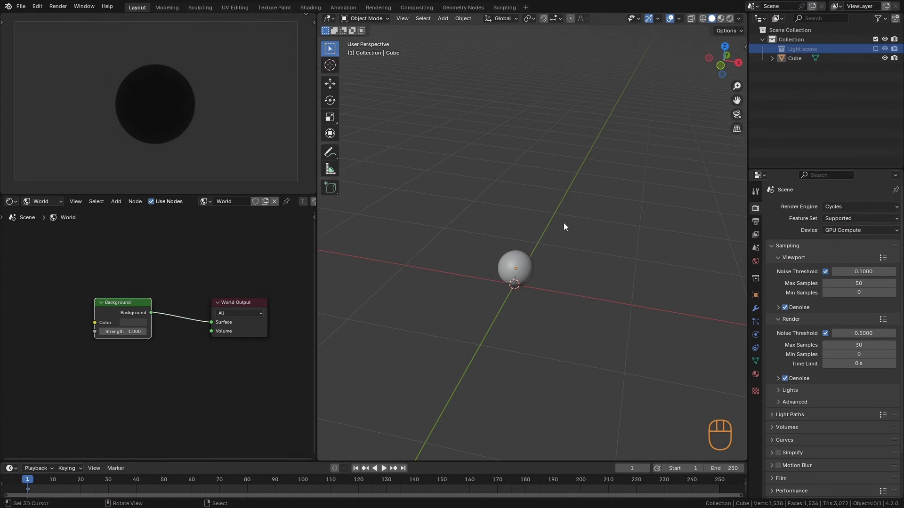
Switch to the Poly Haven website in the browser, open its HDRIs library and look through the listing.
{"action": "key", "text": "alt+Tab"}
{"action": "left_click", "coordinate": [265, 334]}
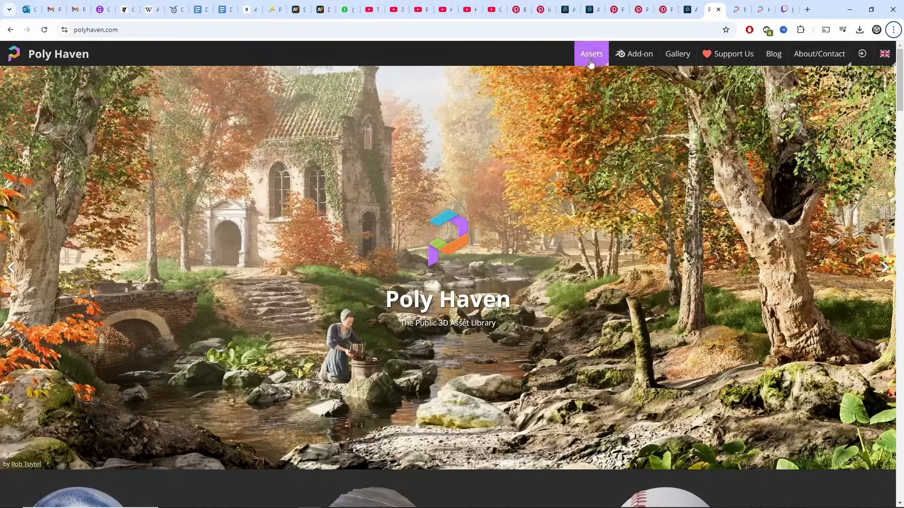
{"action": "mouse_move", "coordinate": [591, 55]}
{"action": "left_click", "coordinate": [586, 80]}
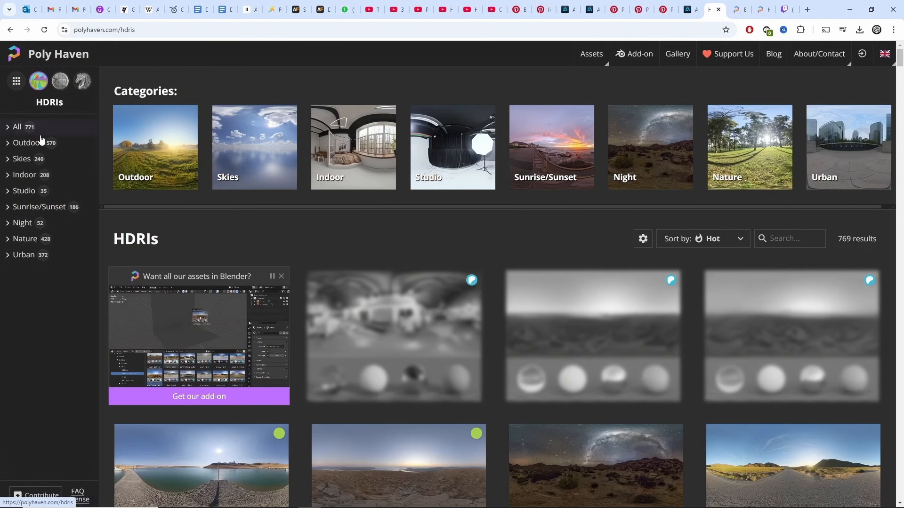
{"action": "scroll", "coordinate": [902, 75], "scroll_direction": "down", "scroll_amount": 9}
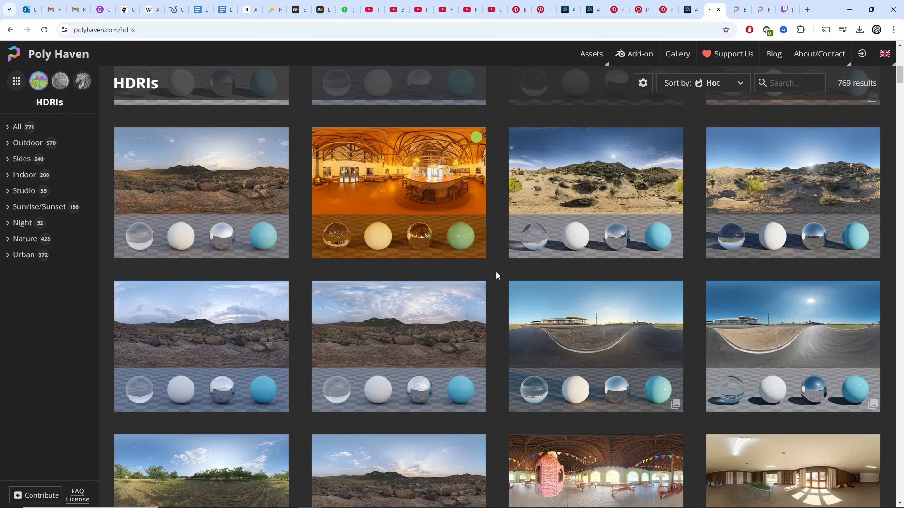
Filter the HDRIs to the Indoor category and browse the available environments.
{"action": "left_click", "coordinate": [25, 176]}
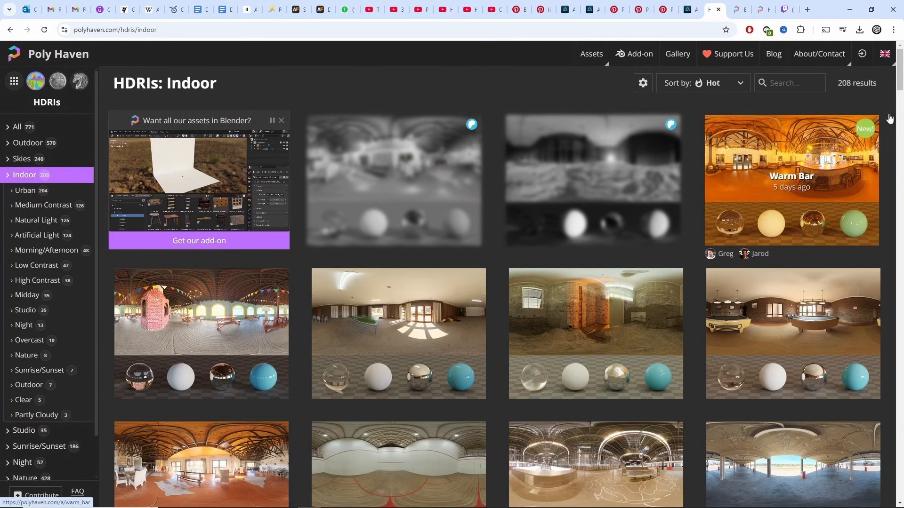
{"action": "scroll", "coordinate": [889, 119], "scroll_direction": "down", "scroll_amount": 3}
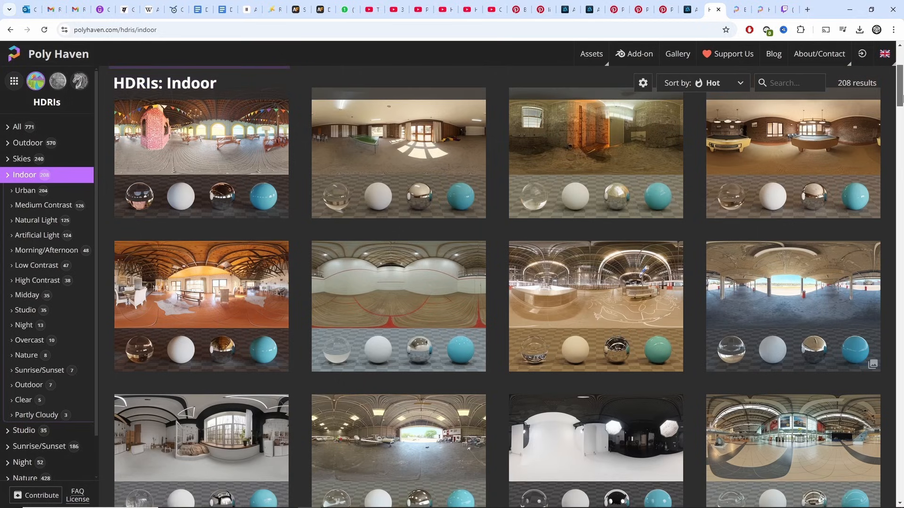
{"action": "scroll", "coordinate": [901, 100], "scroll_direction": "down", "scroll_amount": 5}
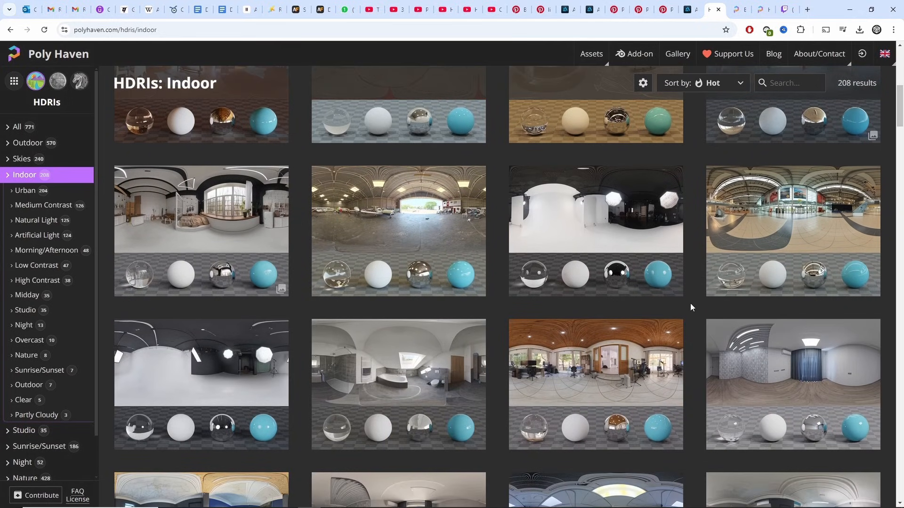
{"action": "scroll", "coordinate": [895, 74], "scroll_direction": "up", "scroll_amount": 8}
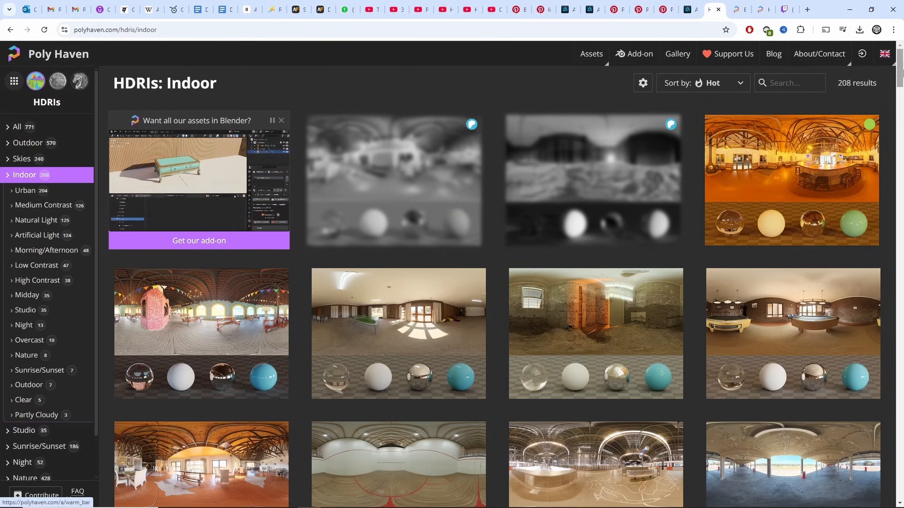
Open the Brown Photostudio 02 HDRI and download it as a 2K HDR file.
{"action": "left_click_drag", "start_coordinate": [900, 73], "coordinate": [902, 98]}
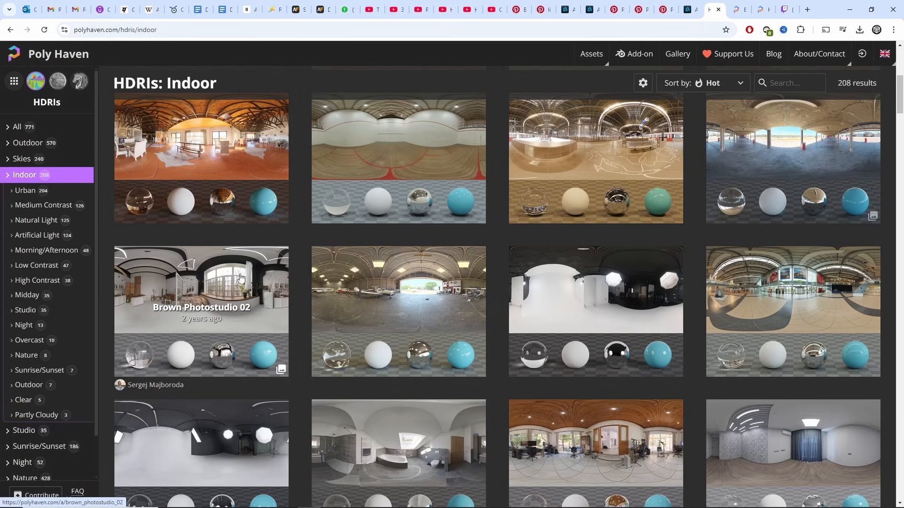
{"action": "left_click", "coordinate": [219, 277]}
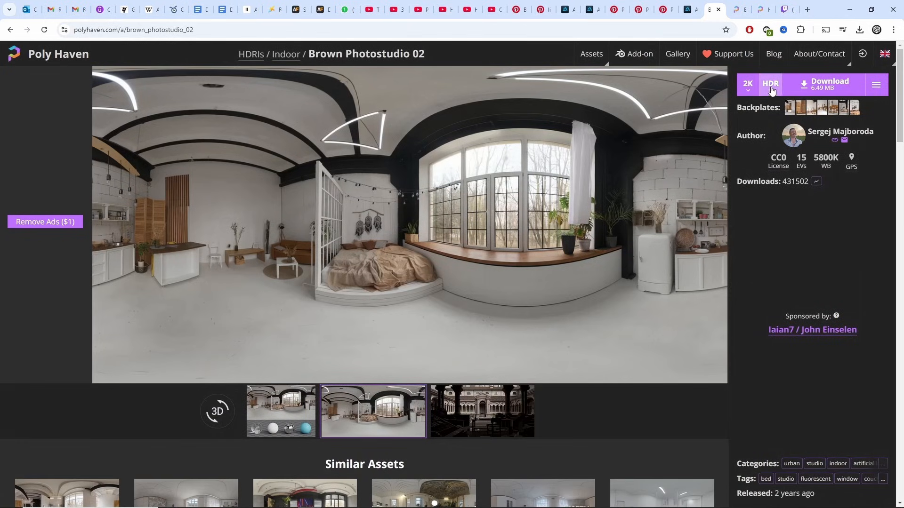
{"action": "left_click", "coordinate": [820, 87]}
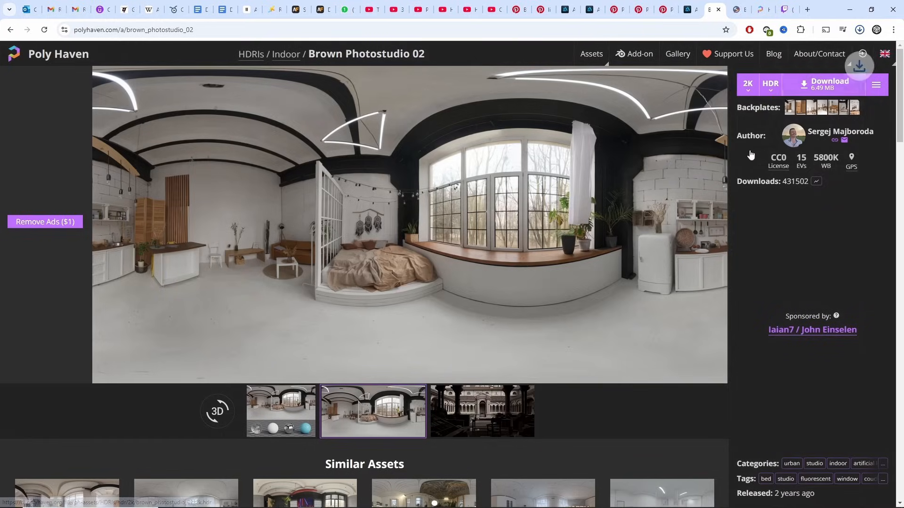
Back in Blender, add Texture Coordinate, Mapping and Environment Texture nodes feeding the world's Background node.
{"action": "key", "text": "alt+Tab"}
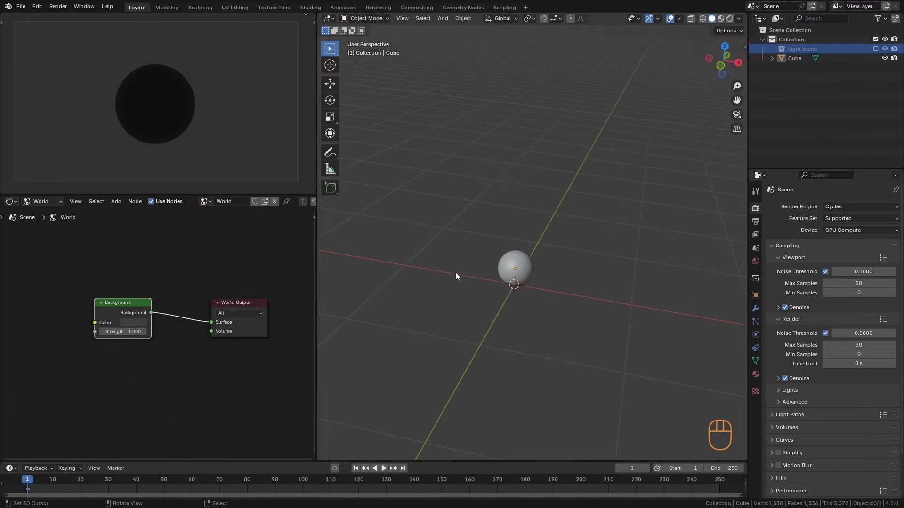
{"action": "middle_click_drag", "start_coordinate": [135, 362], "coordinate": [239, 345]}
{"action": "scroll", "coordinate": [191, 345], "scroll_direction": "down", "scroll_amount": 3}
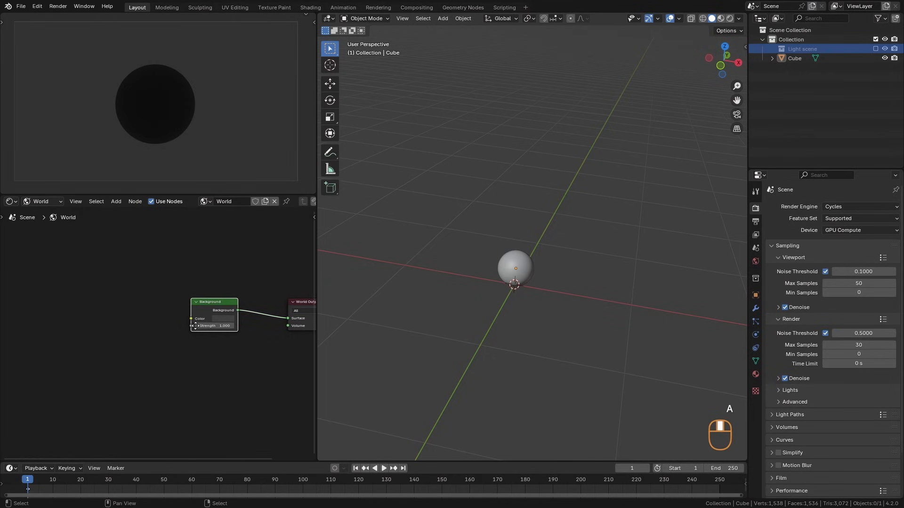
{"action": "key", "text": "ctrl+t"}
{"action": "middle_click_drag", "start_coordinate": [188, 309], "coordinate": [221, 298]}
{"action": "key", "text": "a"}
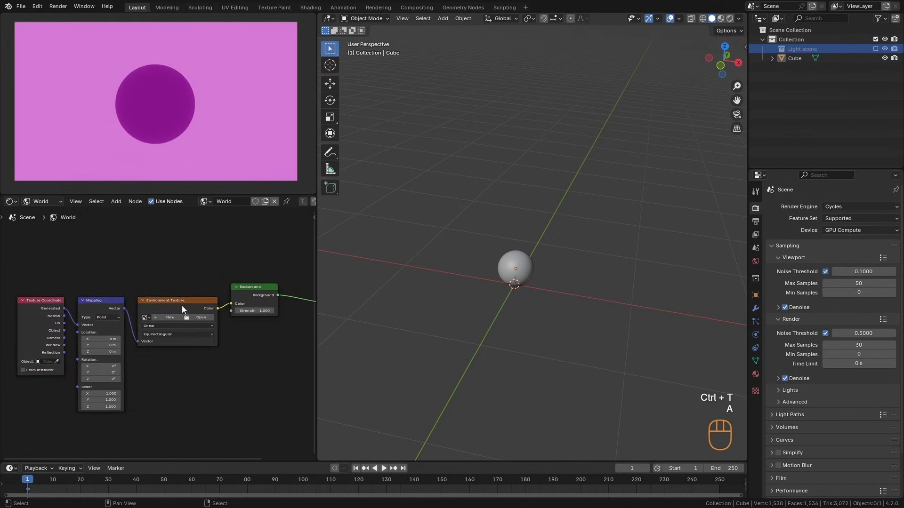
{"action": "left_click", "coordinate": [182, 305]}
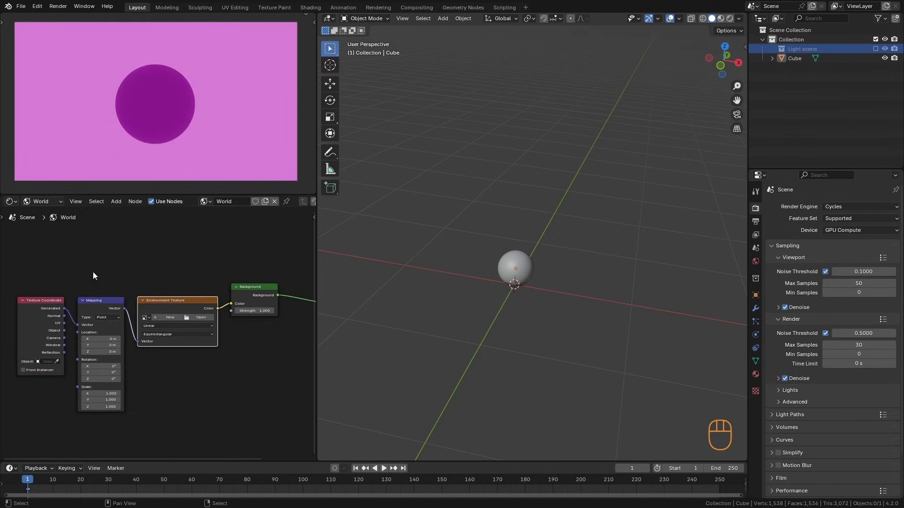
{"action": "scroll", "coordinate": [191, 312], "scroll_direction": "up", "scroll_amount": 3}
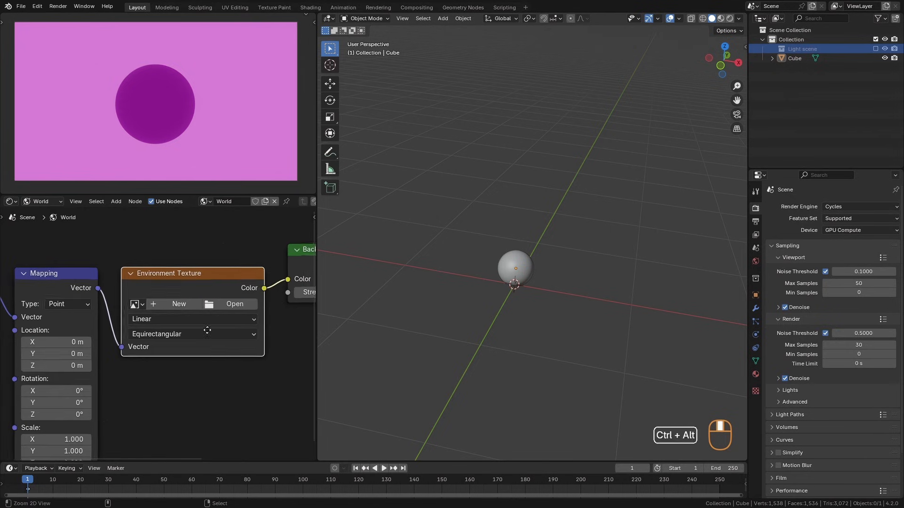
Load brown_photostudio_02_2k.hdr from the Downloads folder into the Environment Texture node.
{"action": "left_click", "coordinate": [229, 303]}
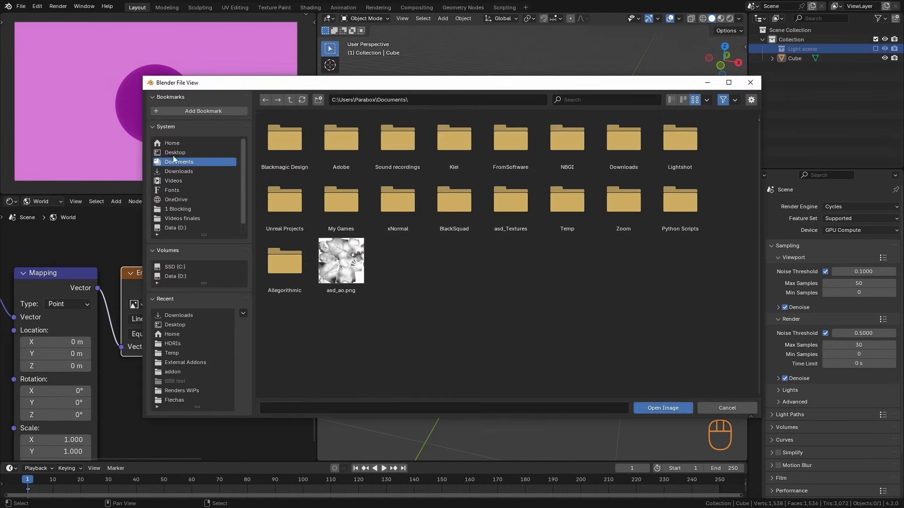
{"action": "left_click", "coordinate": [184, 316]}
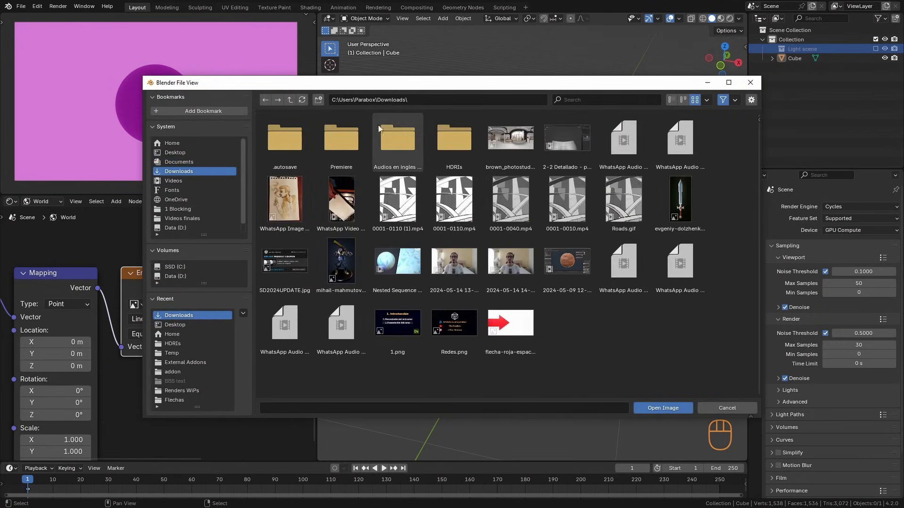
{"action": "left_click", "coordinate": [510, 141]}
{"action": "left_click", "coordinate": [665, 407]}
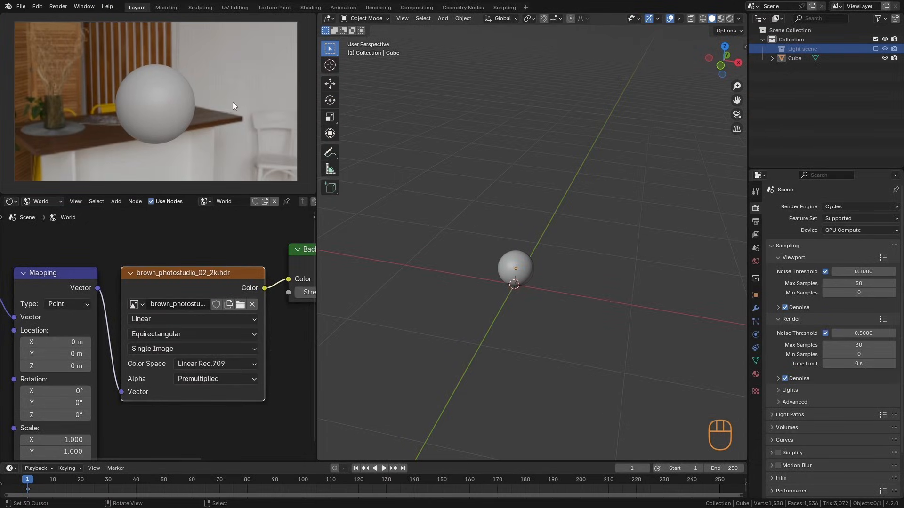
Enlarge the node editor over the camera preview and show the 3D viewport in Rendered shading, framed on the sphere.
{"action": "left_click_drag", "start_coordinate": [314, 196], "coordinate": [312, 140]}
{"action": "left_click_drag", "start_coordinate": [314, 69], "coordinate": [314, 66]}
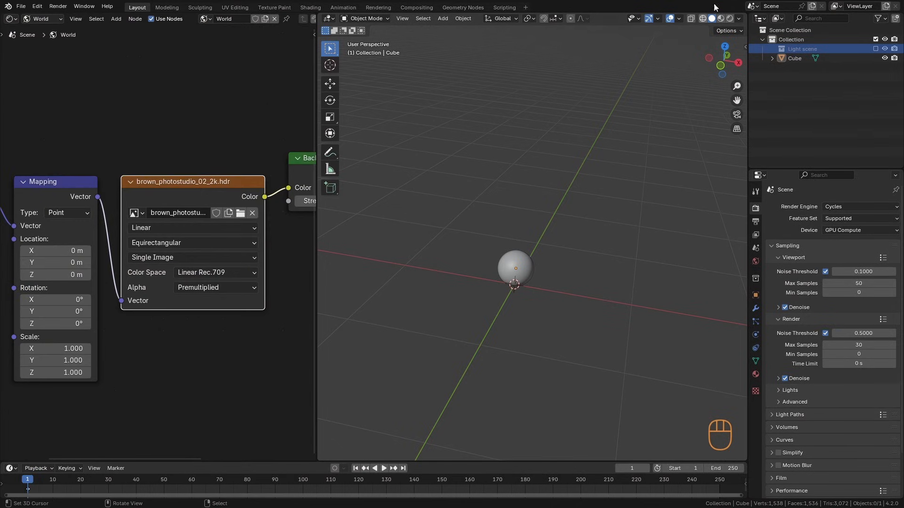
{"action": "left_click", "coordinate": [730, 18]}
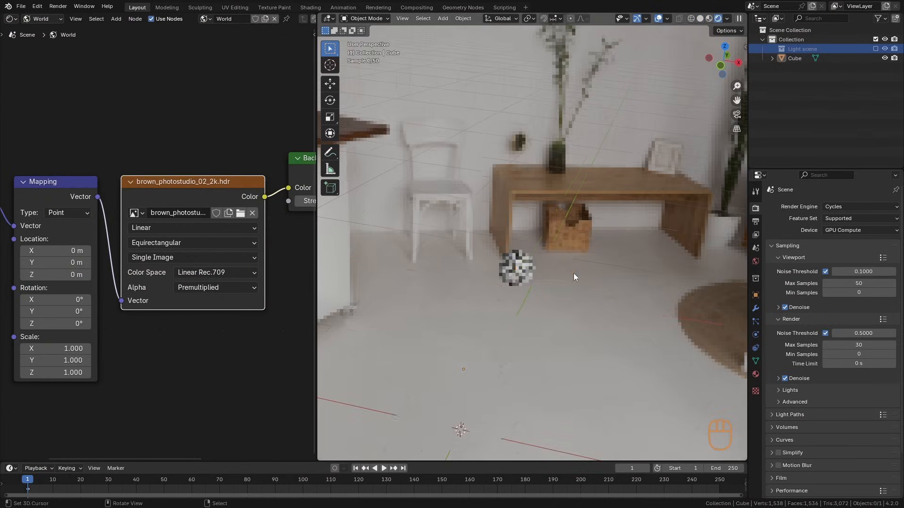
{"action": "scroll", "coordinate": [573, 273], "scroll_direction": "up", "scroll_amount": 6}
{"action": "middle_click_drag", "start_coordinate": [558, 346], "coordinate": [589, 244], "text": "shift"}
{"action": "middle_click_drag", "start_coordinate": [606, 191], "coordinate": [606, 188], "text": "shift"}
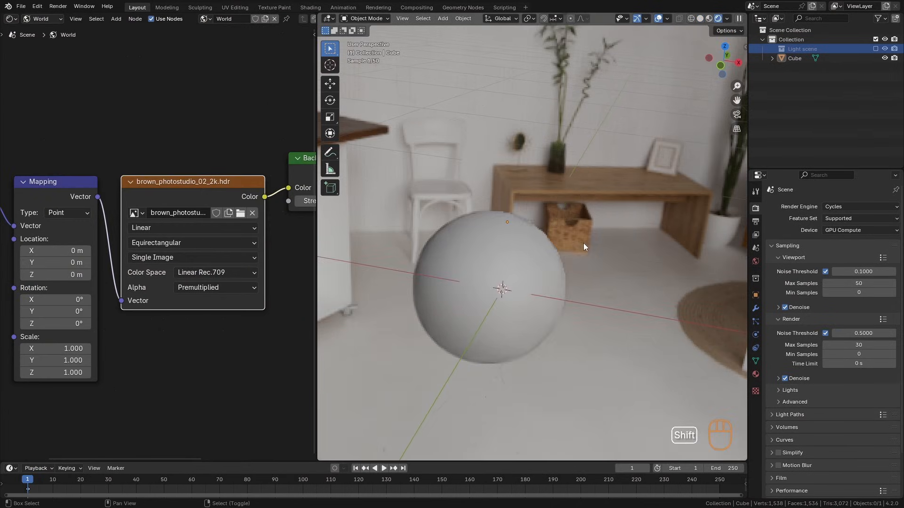
{"action": "middle_click_drag", "start_coordinate": [584, 249], "coordinate": [584, 227], "text": "ctrl"}
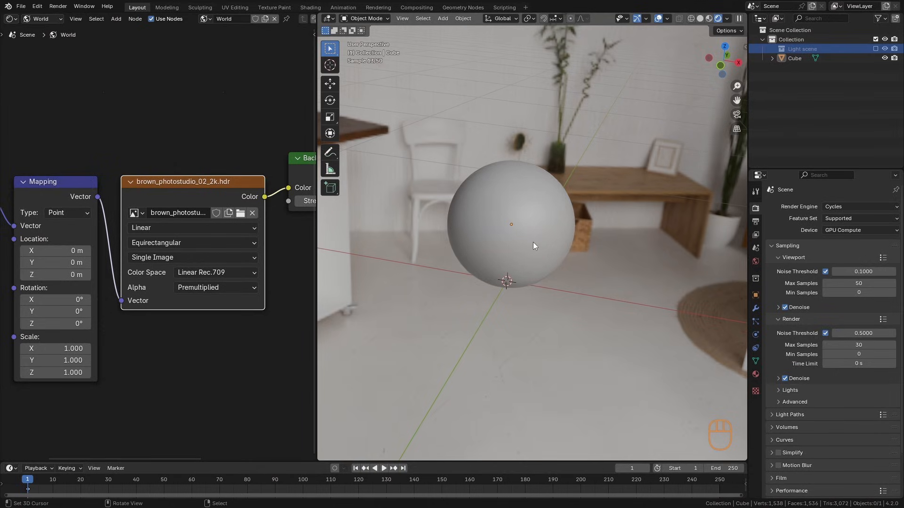
Compare the HDRI background in orthographic and perspective projection from another side of the sphere, and bring the Background node into view.
{"action": "key", "text": "KP_5"}
{"action": "middle_click_drag", "start_coordinate": [578, 287], "coordinate": [640, 280], "text": "alt"}
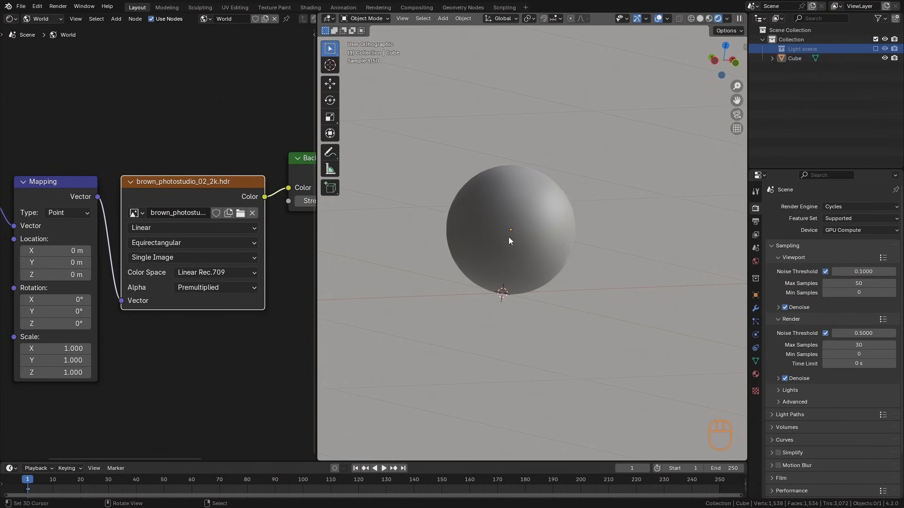
{"action": "key", "text": "KP_5"}
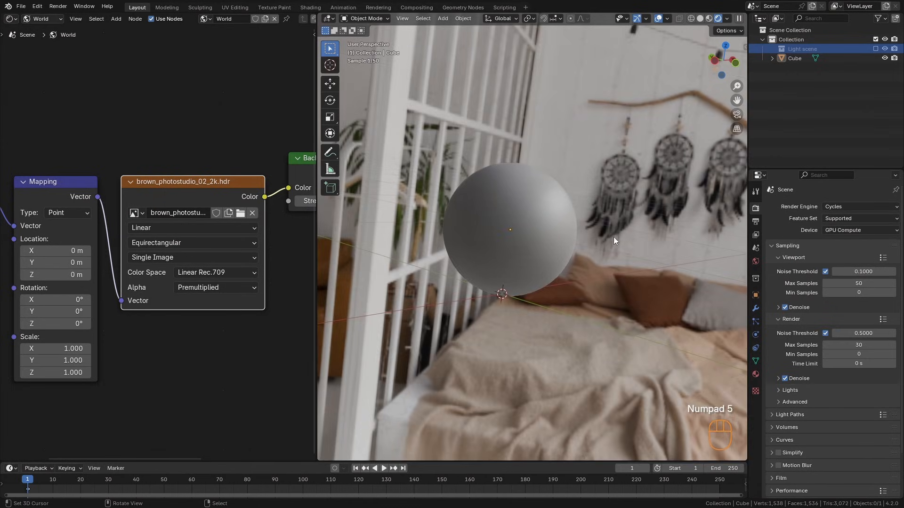
{"action": "middle_click_drag", "start_coordinate": [251, 302], "coordinate": [179, 288]}
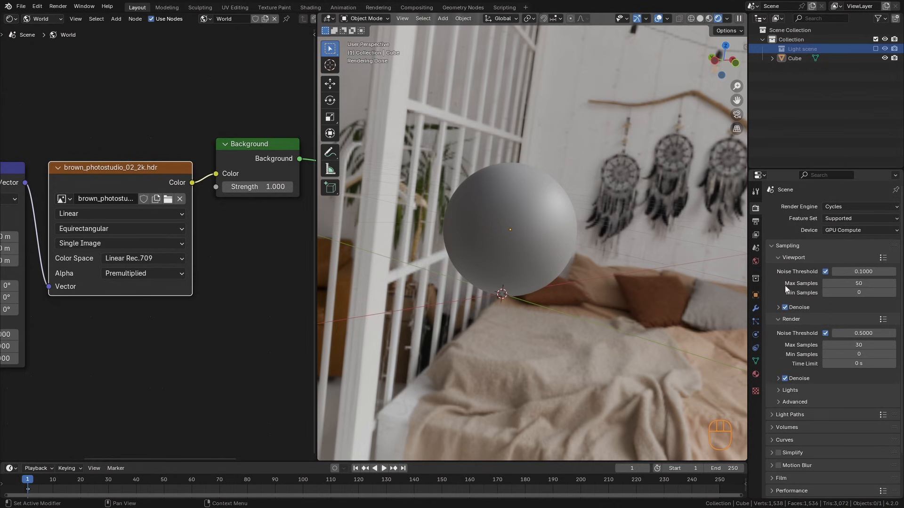
Turn off viewport denoising and inspect the sphere against the HDRI from several angles, with the whole world node tree in view.
{"action": "left_click", "coordinate": [784, 307]}
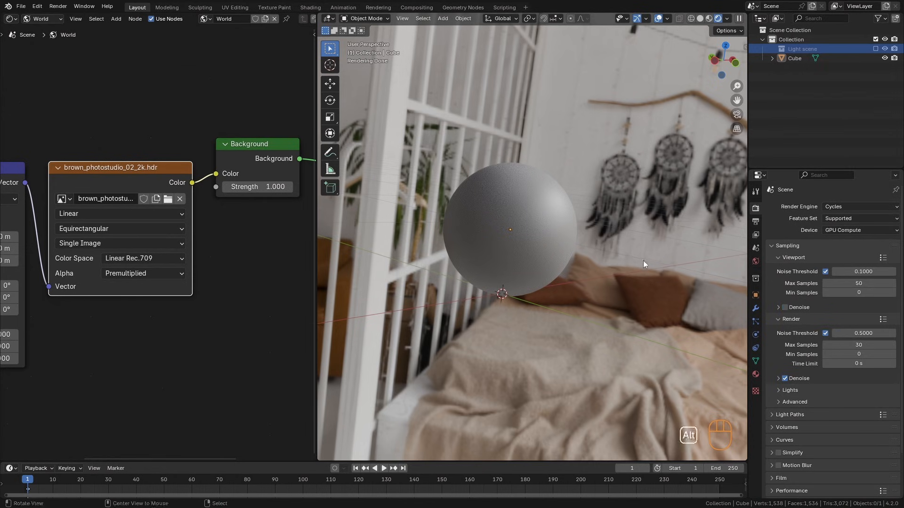
{"action": "middle_click_drag", "start_coordinate": [643, 261], "coordinate": [520, 281], "text": "alt"}
{"action": "middle_click_drag", "start_coordinate": [521, 280], "coordinate": [569, 261], "text": "ctrl+alt"}
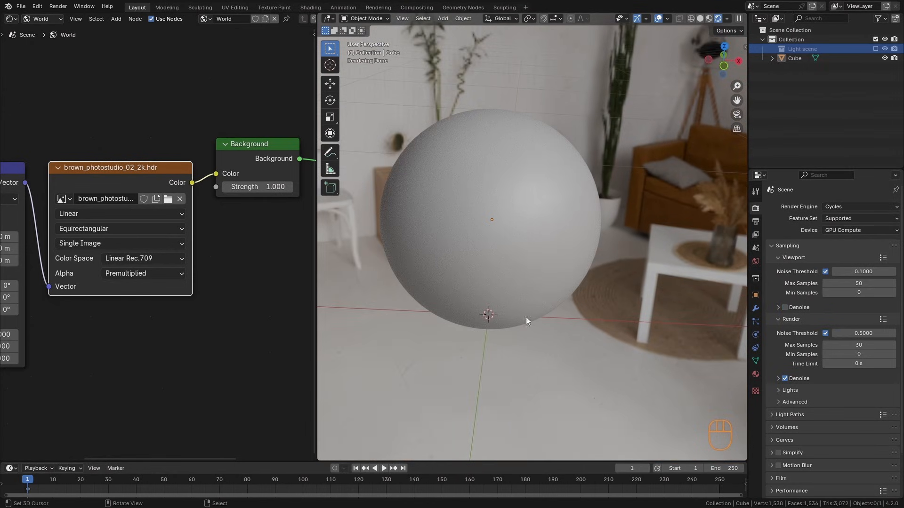
{"action": "middle_click_drag", "start_coordinate": [526, 318], "coordinate": [575, 312], "text": "alt+shift"}
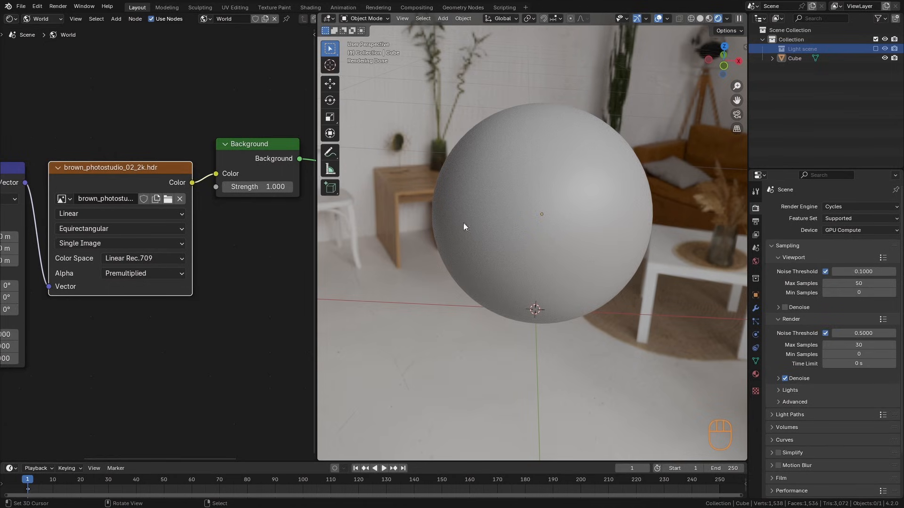
{"action": "key", "text": "a"}
{"action": "key", "text": "a"}
{"action": "middle_click_drag", "start_coordinate": [257, 268], "coordinate": [247, 302], "text": "ctrl+alt"}
{"action": "key", "text": "a"}
{"action": "middle_click_drag", "start_coordinate": [530, 273], "coordinate": [625, 288], "text": "ctrl+alt"}
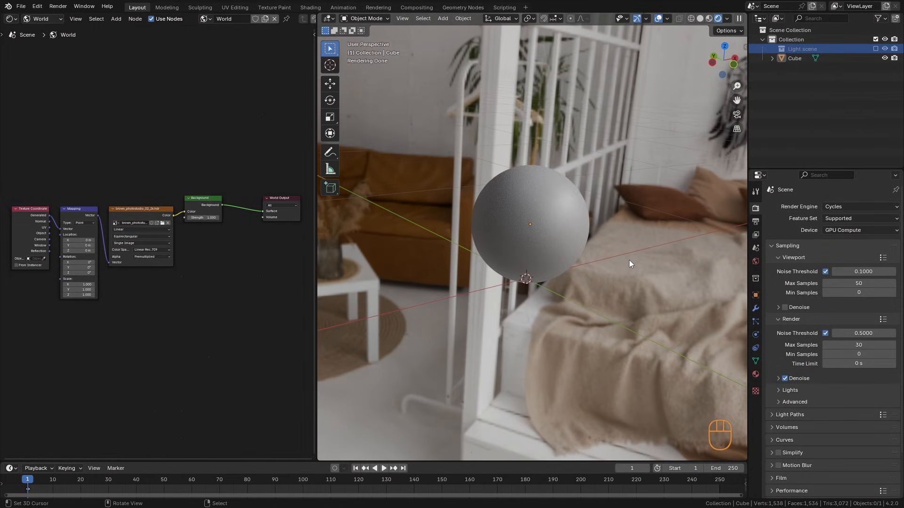
Duplicate the Background node, place the copy above the original and select both Background nodes.
{"action": "middle_click_drag", "start_coordinate": [233, 372], "coordinate": [221, 284], "text": "ctrl+alt"}
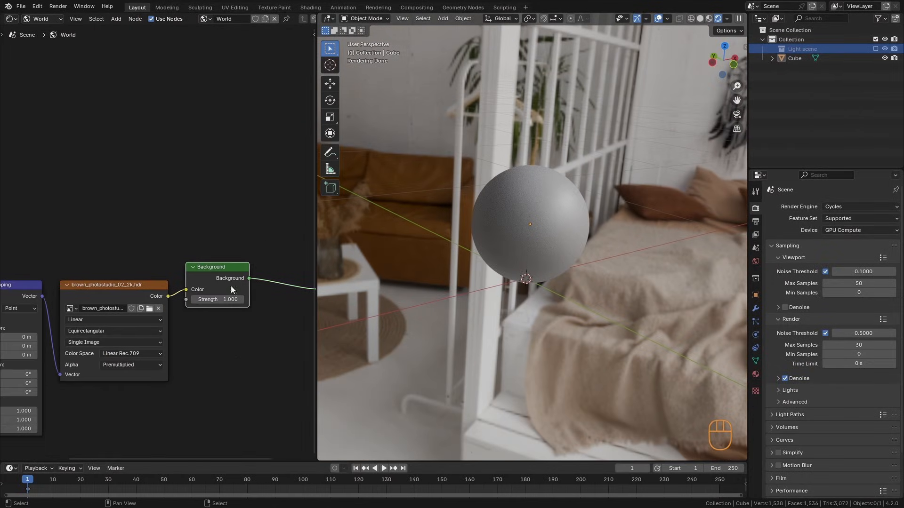
{"action": "key", "text": "shift+d"}
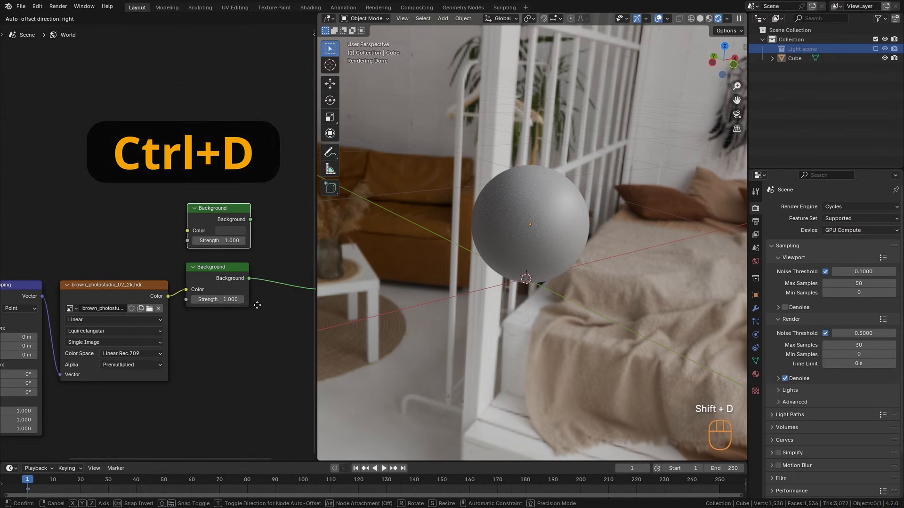
{"action": "left_click_drag", "start_coordinate": [203, 165], "coordinate": [241, 315]}
{"action": "scroll", "coordinate": [241, 303], "scroll_direction": "down", "scroll_amount": 2}
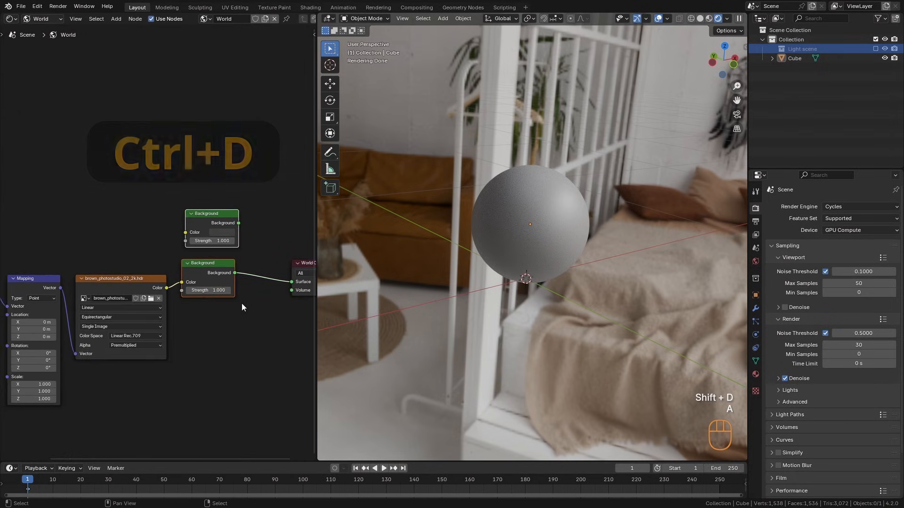
Combine the two Background nodes with a Mix Shader and move the World Output clear of it.
{"action": "key", "text": "ctrl+KP_0"}
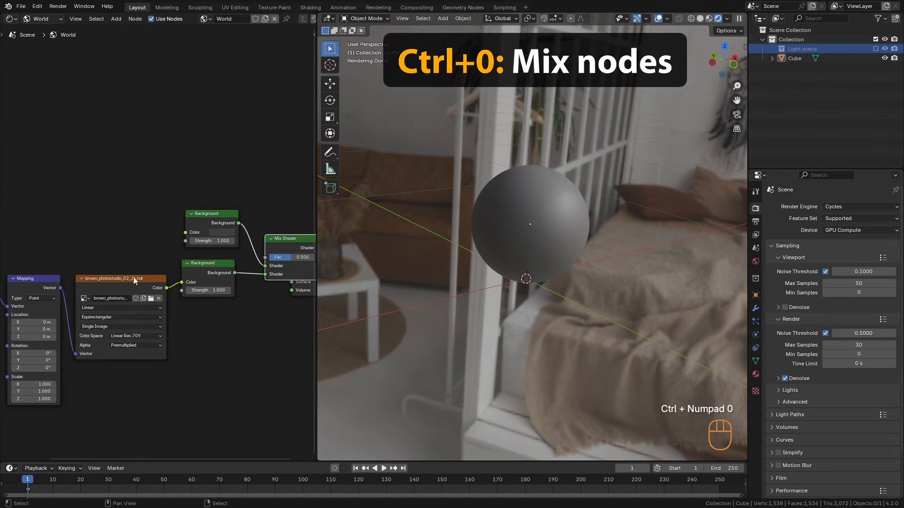
{"action": "scroll", "coordinate": [241, 303], "scroll_direction": "right", "scroll_amount": 3, "text": "ctrl"}
{"action": "left_click_drag", "start_coordinate": [242, 304], "coordinate": [299, 296]}
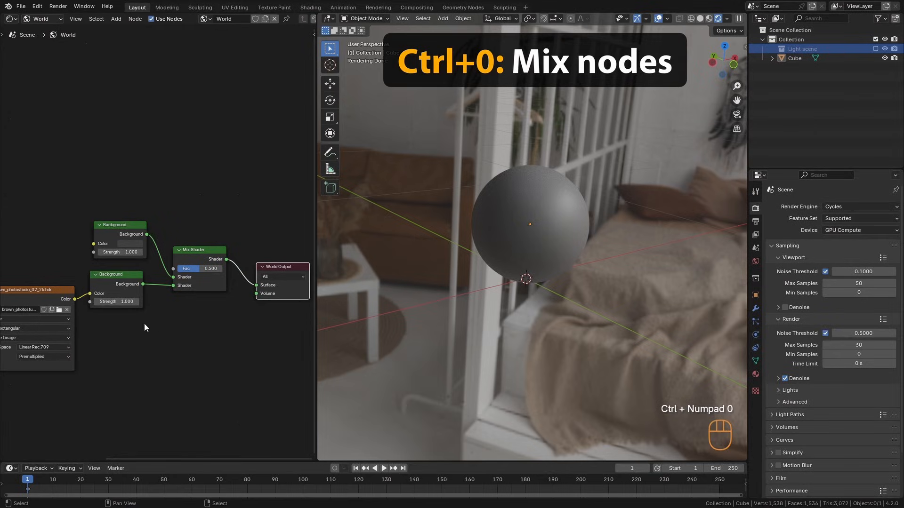
{"action": "middle_click_drag", "start_coordinate": [166, 216], "coordinate": [234, 254]}
{"action": "middle_click_drag", "start_coordinate": [241, 316], "coordinate": [252, 321]}
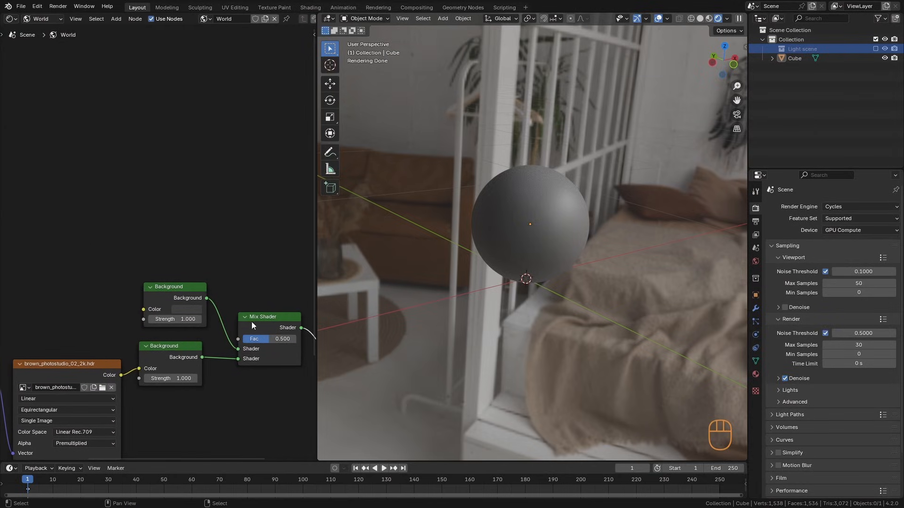
Add a Light Path node above the Background nodes and connect its Is Camera Ray output to the Mix Shader's Fac.
{"action": "key", "text": "shift+a"}
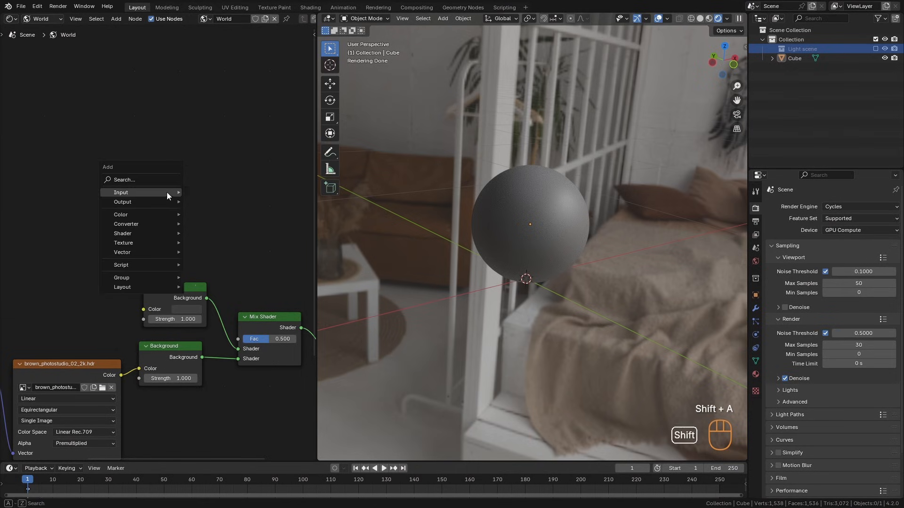
{"action": "mouse_move", "coordinate": [167, 192]}
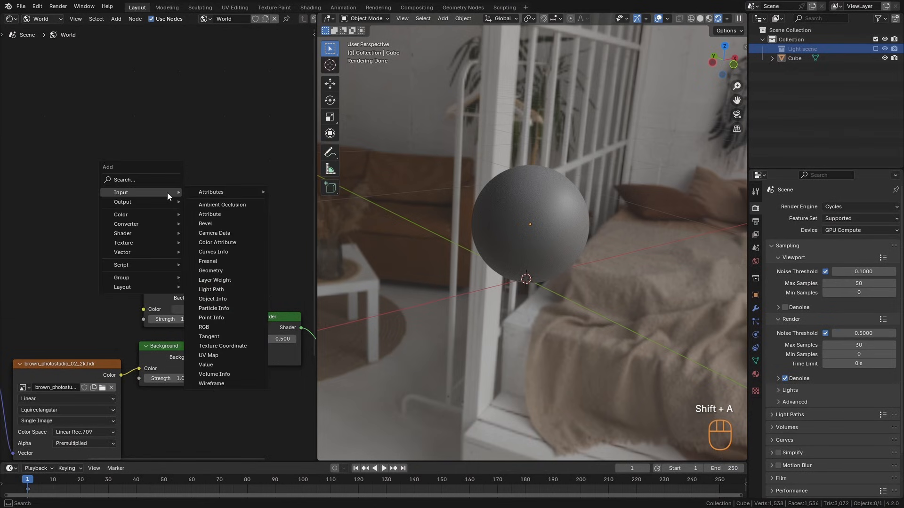
{"action": "left_click", "coordinate": [224, 289]}
{"action": "left_click", "coordinate": [151, 125]}
{"action": "middle_click_drag", "start_coordinate": [230, 156], "coordinate": [151, 193]}
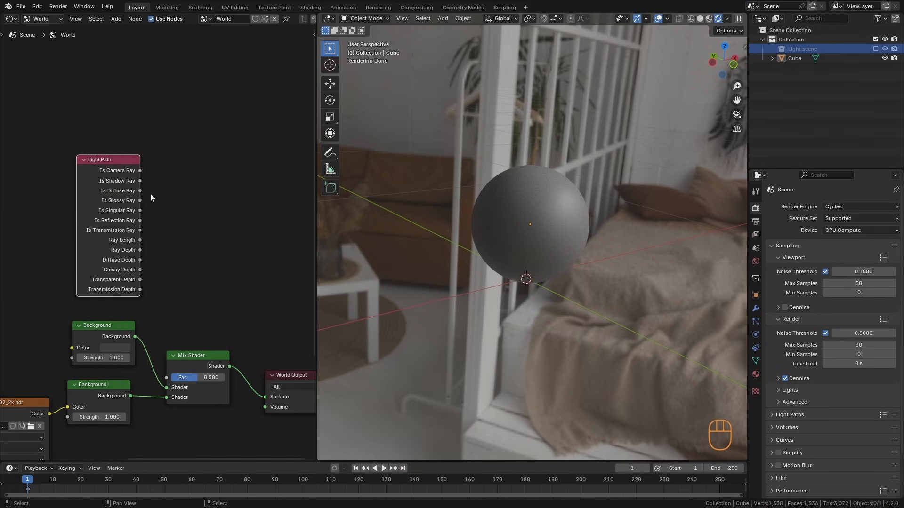
{"action": "left_click_drag", "start_coordinate": [140, 171], "coordinate": [168, 377]}
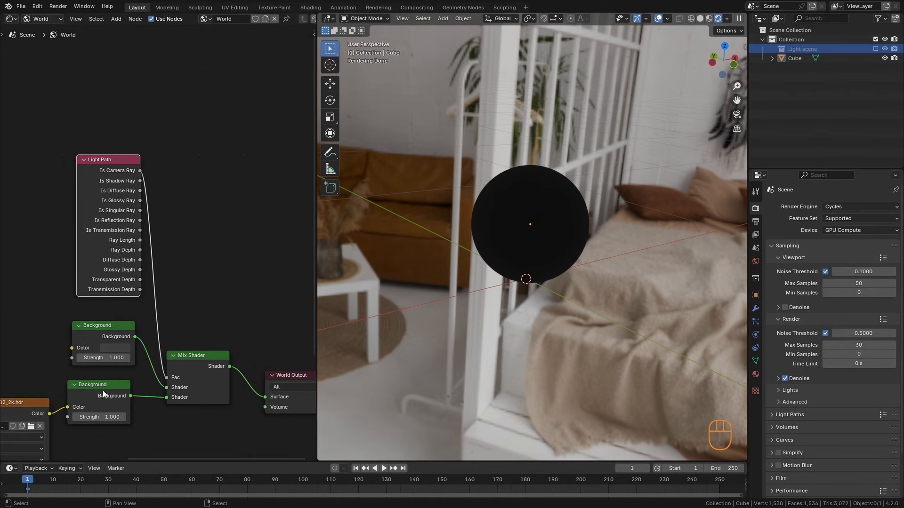
Move the Mix Shader up beside the upper Background node and swap its two shader inputs.
{"action": "middle_click_drag", "start_coordinate": [221, 336], "coordinate": [227, 306]}
{"action": "middle_click_drag", "start_coordinate": [227, 306], "coordinate": [219, 372], "text": "ctrl+alt"}
{"action": "left_click_drag", "start_coordinate": [220, 371], "coordinate": [230, 299]}
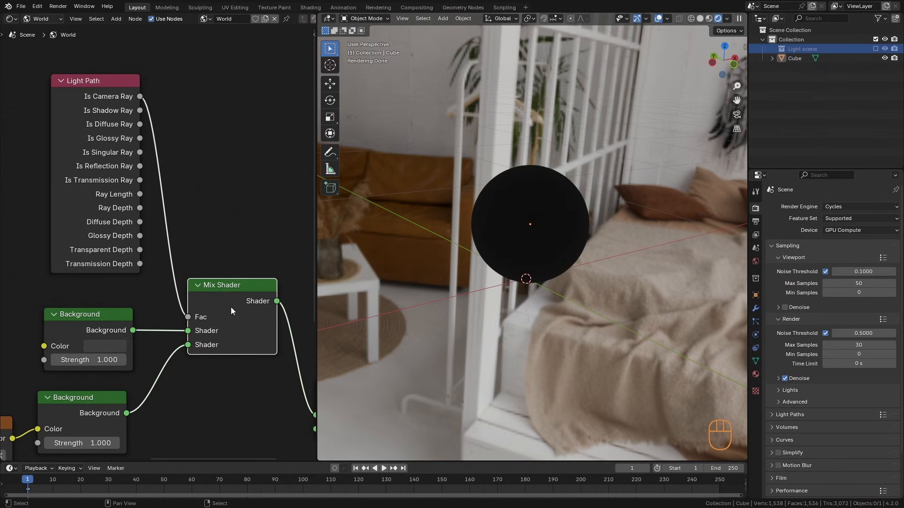
{"action": "key", "text": "alt+s"}
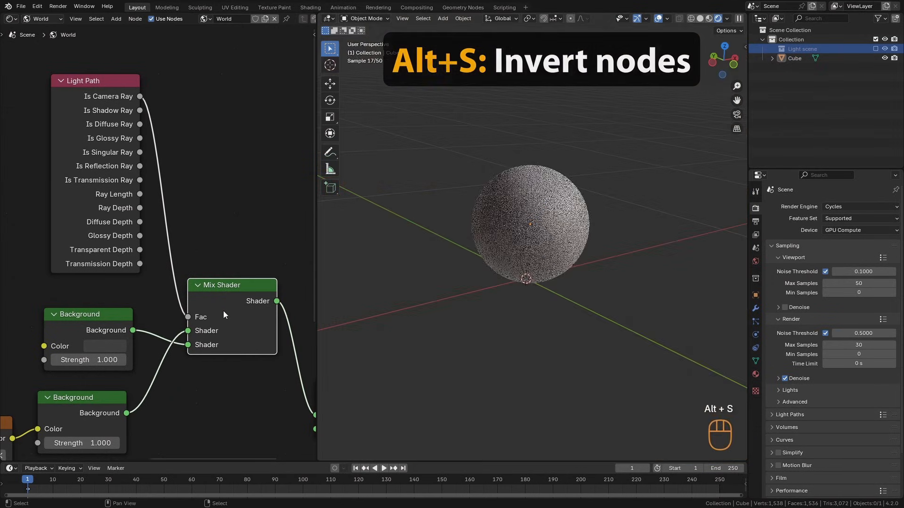
Check the sphere against the plain background from several angles and hide the floor grid overlay in the 3D viewport.
{"action": "left_click_drag", "start_coordinate": [606, 244], "coordinate": [606, 330], "text": "ctrl+alt"}
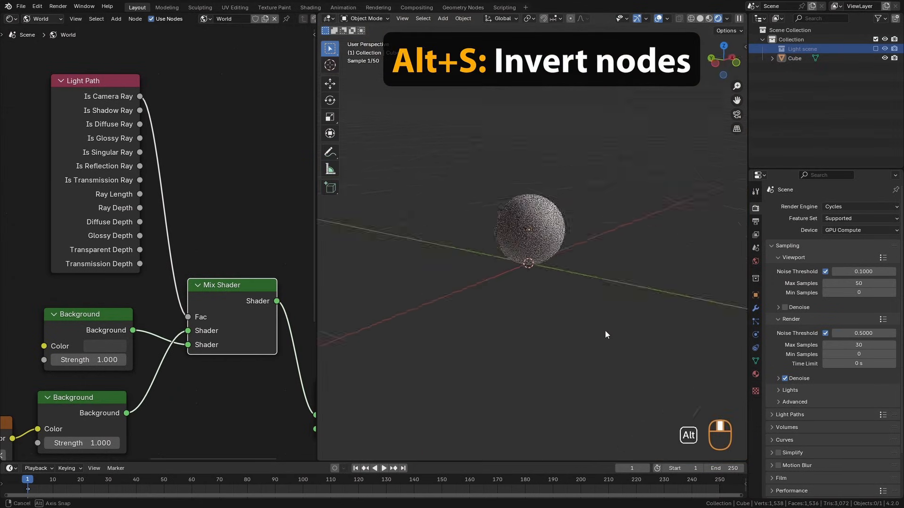
{"action": "left_click_drag", "start_coordinate": [541, 332], "coordinate": [607, 336], "text": "alt"}
{"action": "left_click_drag", "start_coordinate": [645, 332], "coordinate": [584, 263], "text": "ctrl+alt"}
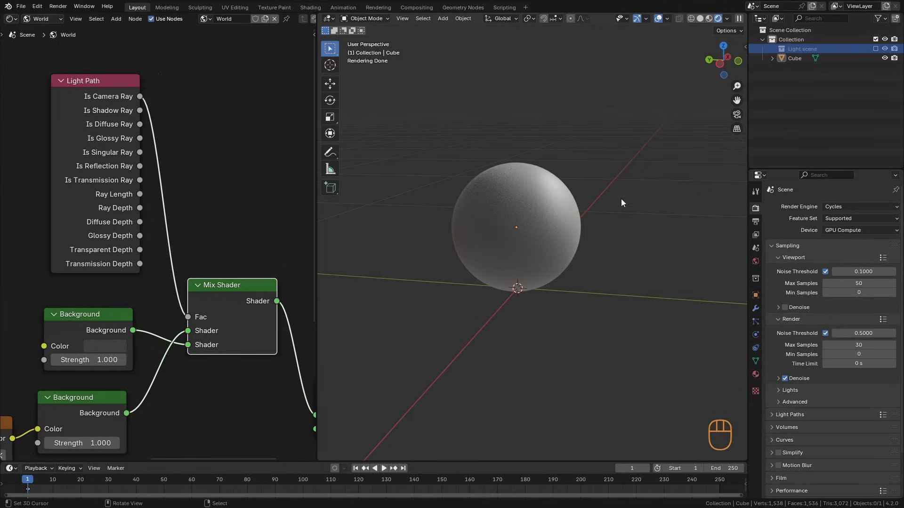
{"action": "left_click_drag", "start_coordinate": [609, 275], "coordinate": [601, 293], "text": "ctrl+alt"}
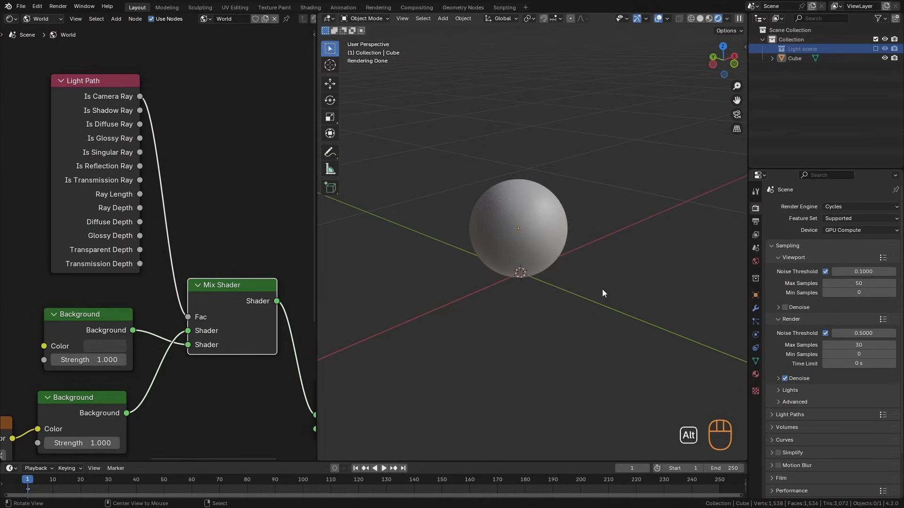
{"action": "left_click", "coordinate": [668, 19]}
{"action": "left_click", "coordinate": [642, 63]}
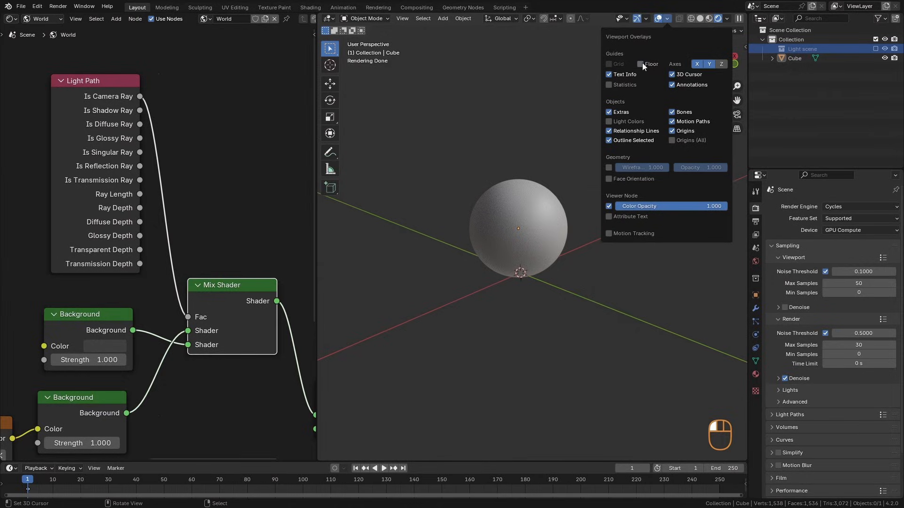
{"action": "left_click_drag", "start_coordinate": [572, 220], "coordinate": [567, 268], "text": "ctrl+alt"}
{"action": "left_click_drag", "start_coordinate": [568, 268], "coordinate": [578, 237], "text": "alt"}
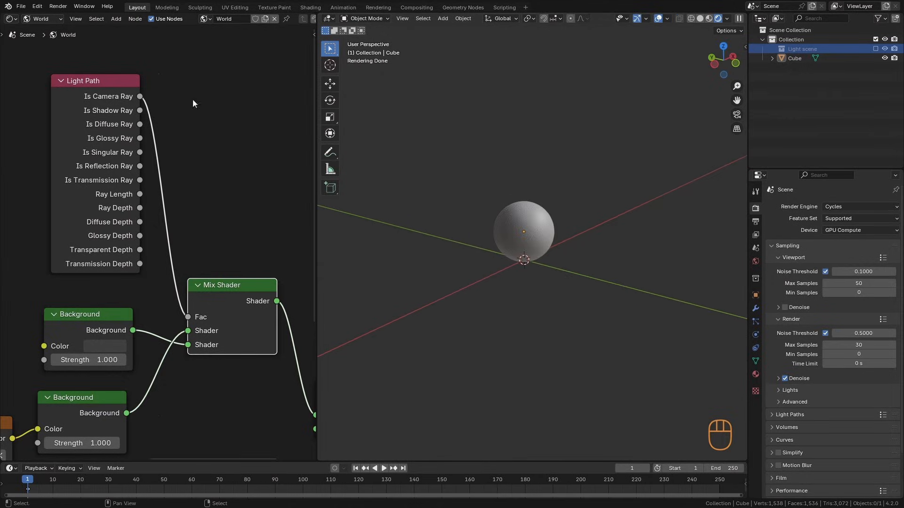
Switch the node editor to the object's material and frame the Principled BSDF node beside a close view of the sphere.
{"action": "left_click", "coordinate": [42, 19]}
{"action": "left_click", "coordinate": [47, 41]}
{"action": "middle_click_drag", "start_coordinate": [270, 270], "coordinate": [234, 294], "text": "ctrl+alt"}
{"action": "middle_click_drag", "start_coordinate": [234, 295], "coordinate": [221, 152]}
{"action": "middle_click_drag", "start_coordinate": [224, 221], "coordinate": [244, 230], "text": "ctrl+alt"}
{"action": "middle_click_drag", "start_coordinate": [561, 308], "coordinate": [564, 241], "text": "ctrl+alt"}
{"action": "middle_click_drag", "start_coordinate": [564, 241], "coordinate": [580, 233], "text": "alt"}
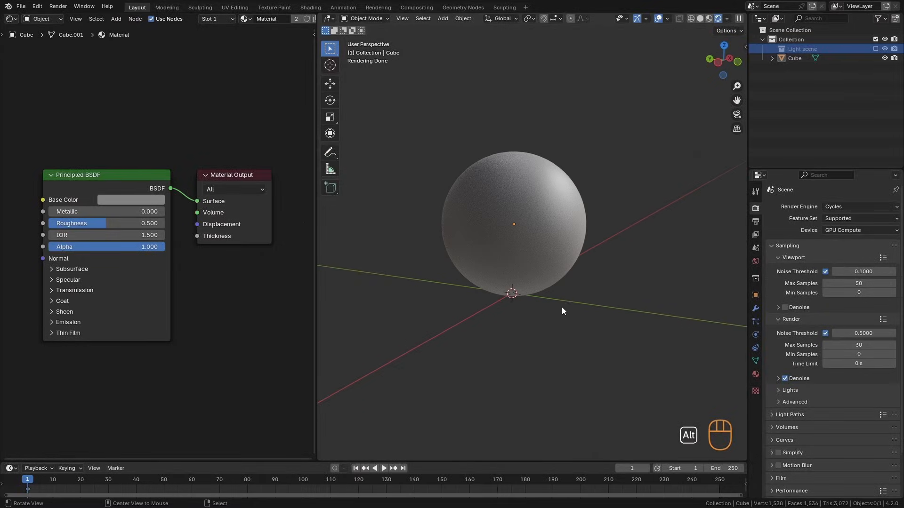
{"action": "middle_click_drag", "start_coordinate": [563, 309], "coordinate": [599, 265], "text": "ctrl+alt"}
{"action": "middle_click_drag", "start_coordinate": [599, 264], "coordinate": [586, 256], "text": "alt"}
{"action": "middle_click_drag", "start_coordinate": [586, 257], "coordinate": [594, 255], "text": "shift"}
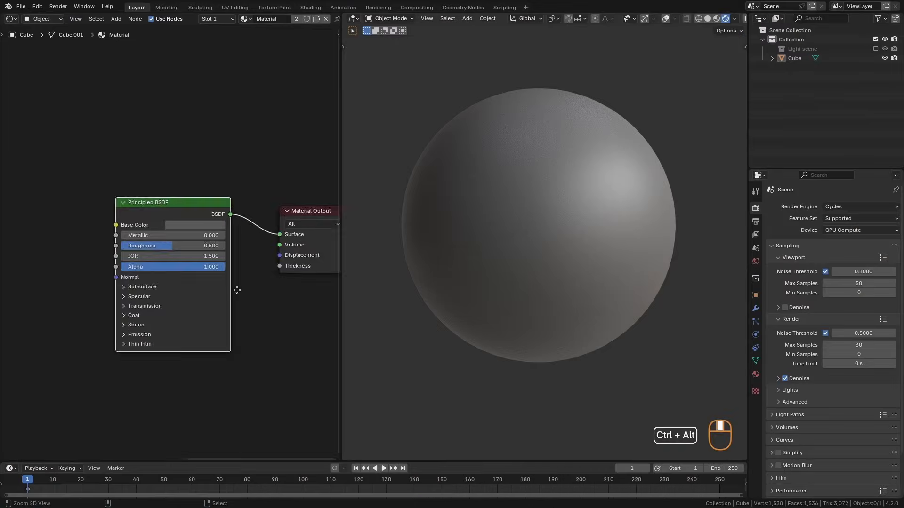
Preview the Color Ramp's output on the sphere, inspect its node chain, and return the preview to the Principled BSDF.
{"action": "middle_click_drag", "start_coordinate": [237, 290], "coordinate": [261, 292], "text": "ctrl"}
{"action": "key", "text": "a"}
{"action": "middle_click_drag", "start_coordinate": [185, 330], "coordinate": [152, 306], "text": "ctrl"}
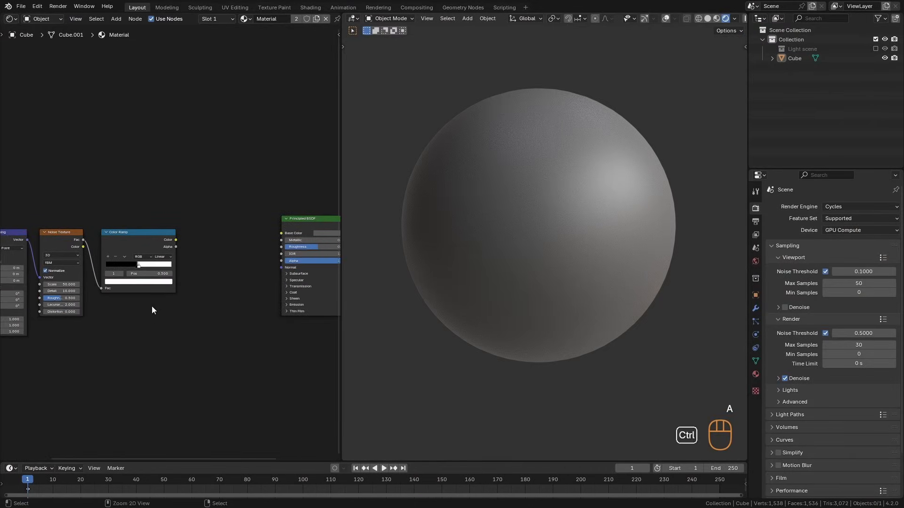
{"action": "left_click", "coordinate": [127, 234], "text": "ctrl+shift"}
{"action": "middle_click_drag", "start_coordinate": [127, 234], "coordinate": [224, 293]}
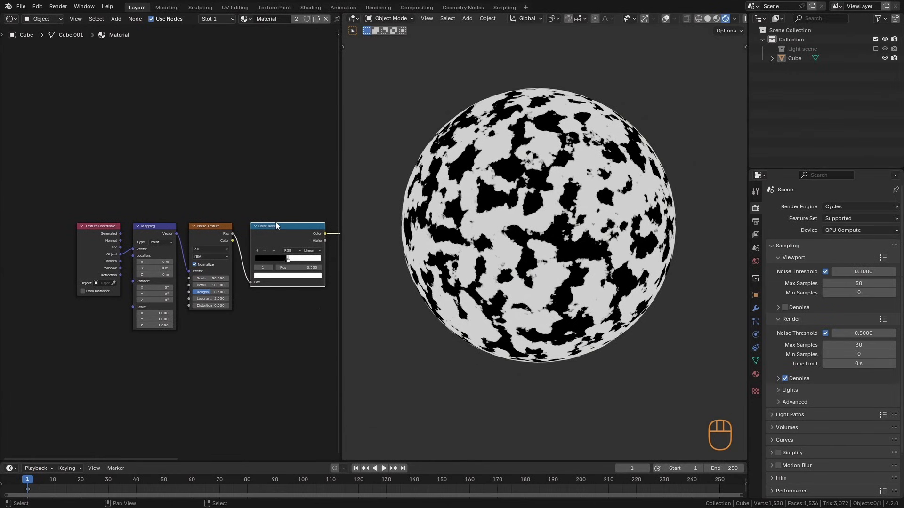
{"action": "middle_click_drag", "start_coordinate": [277, 226], "coordinate": [134, 240]}
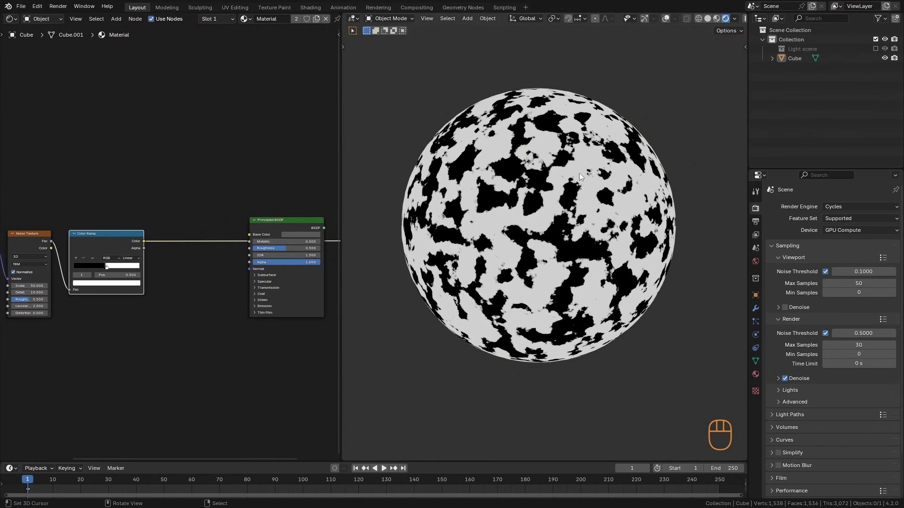
{"action": "left_click", "coordinate": [285, 226], "text": "ctrl+shift"}
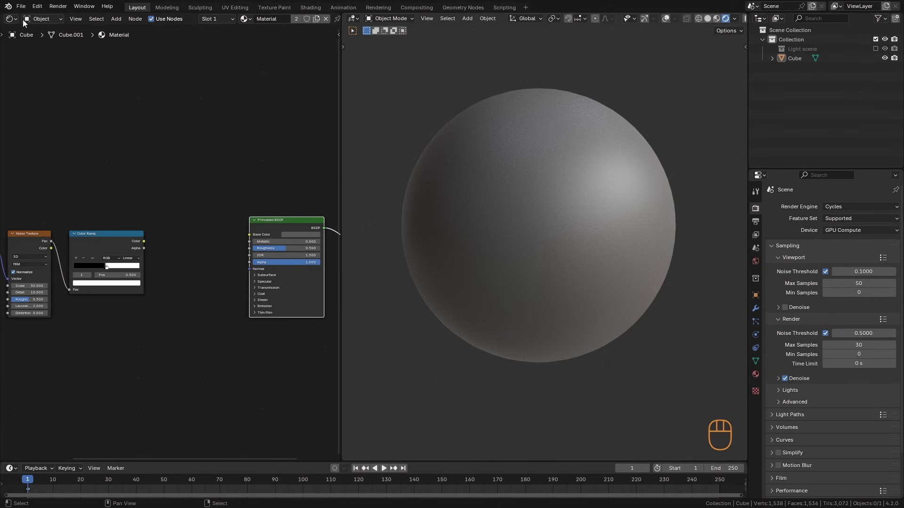
Switch the node editor to the world nodes and connect the HDRI's Background node directly to the World Output.
{"action": "left_click", "coordinate": [22, 19]}
{"action": "left_click", "coordinate": [41, 36]}
{"action": "middle_click_drag", "start_coordinate": [255, 253], "coordinate": [145, 273]}
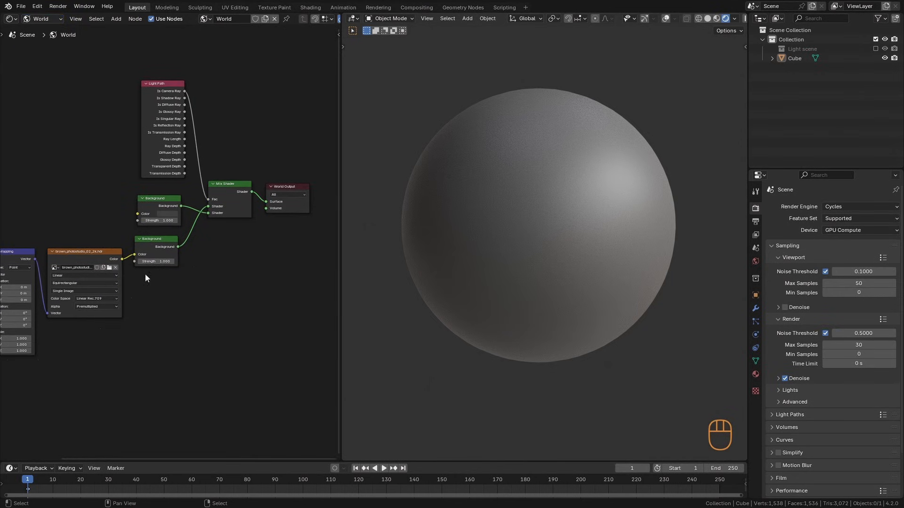
{"action": "left_click", "coordinate": [157, 236], "text": "ctrl+shift"}
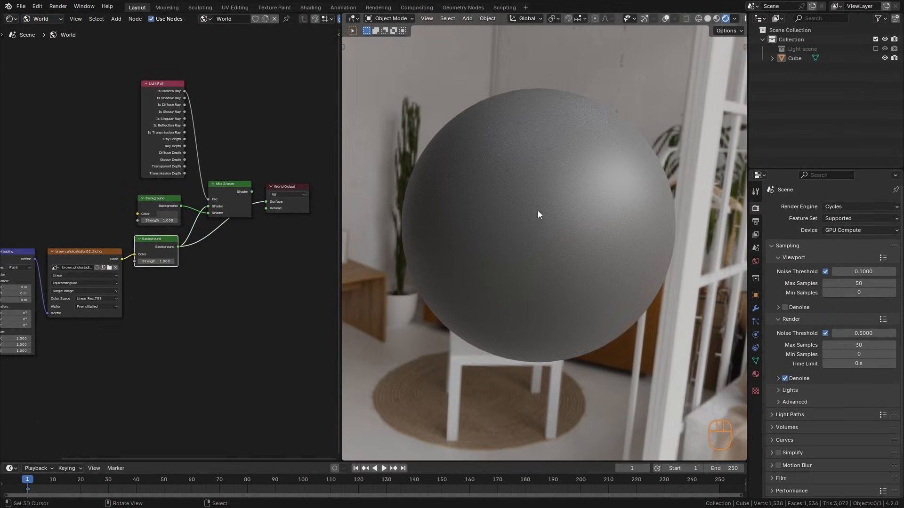
{"action": "scroll", "coordinate": [538, 215], "scroll_direction": "down", "scroll_amount": 3}
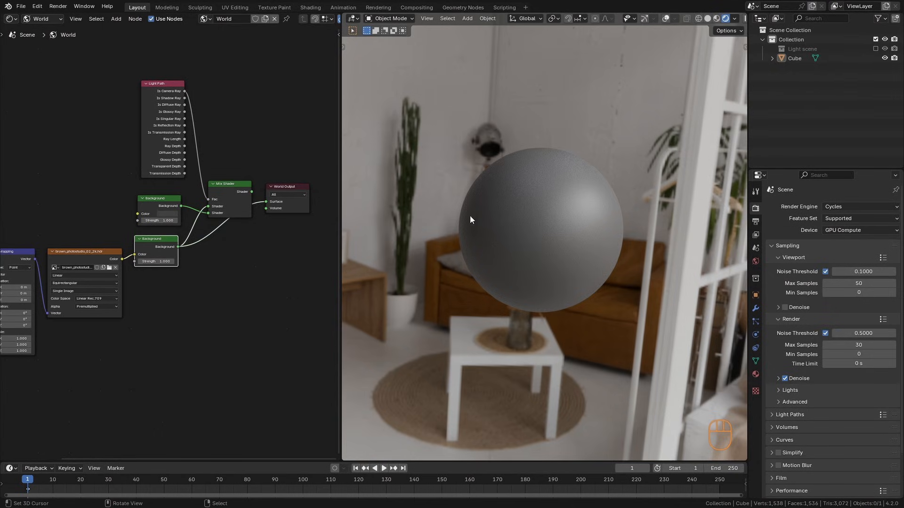
Return the node editor to the object's material and set the Principled BSDF's Base Color to a bright red with value 0.514.
{"action": "left_click", "coordinate": [63, 21]}
{"action": "left_click", "coordinate": [46, 29]}
{"action": "key", "text": "Home"}
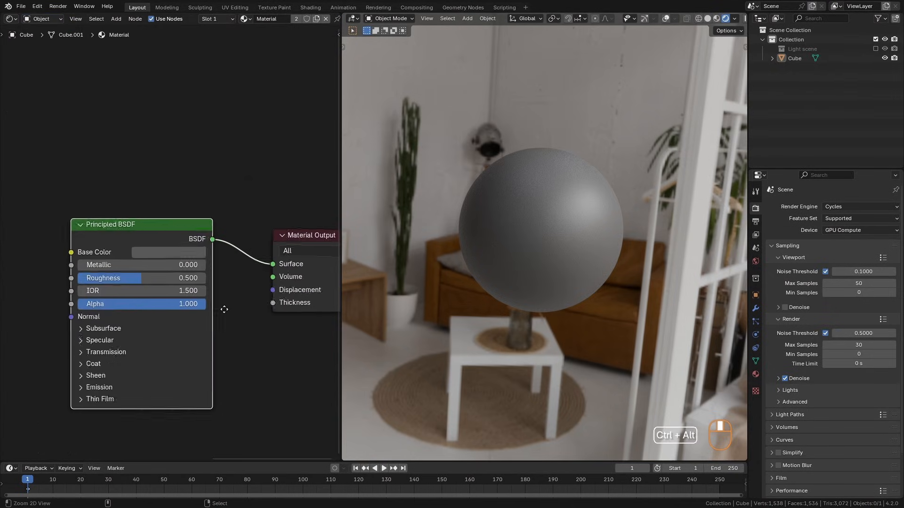
{"action": "middle_click_drag", "start_coordinate": [235, 299], "coordinate": [209, 258]}
{"action": "key", "text": "a"}
{"action": "scroll", "coordinate": [157, 254], "scroll_direction": "down", "scroll_amount": 3}
{"action": "middle_click_drag", "start_coordinate": [158, 268], "coordinate": [253, 286]}
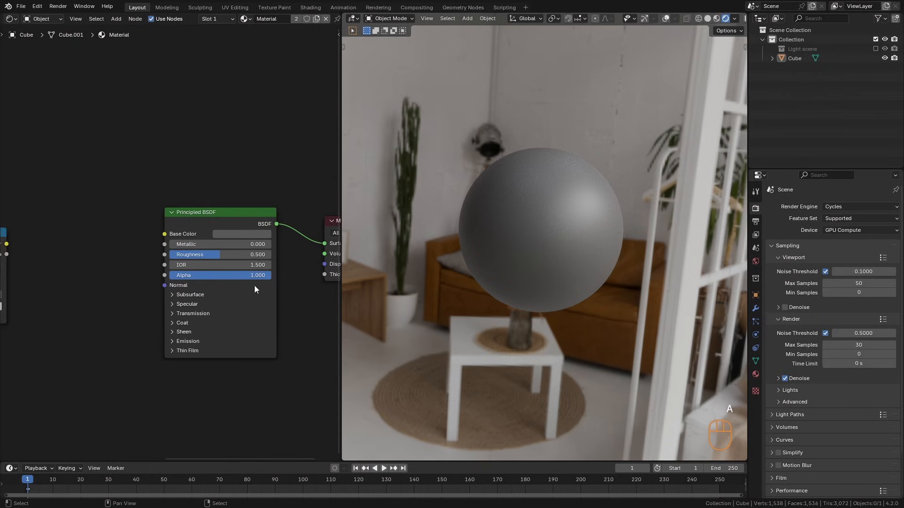
{"action": "left_click", "coordinate": [245, 235]}
{"action": "left_click", "coordinate": [258, 157]}
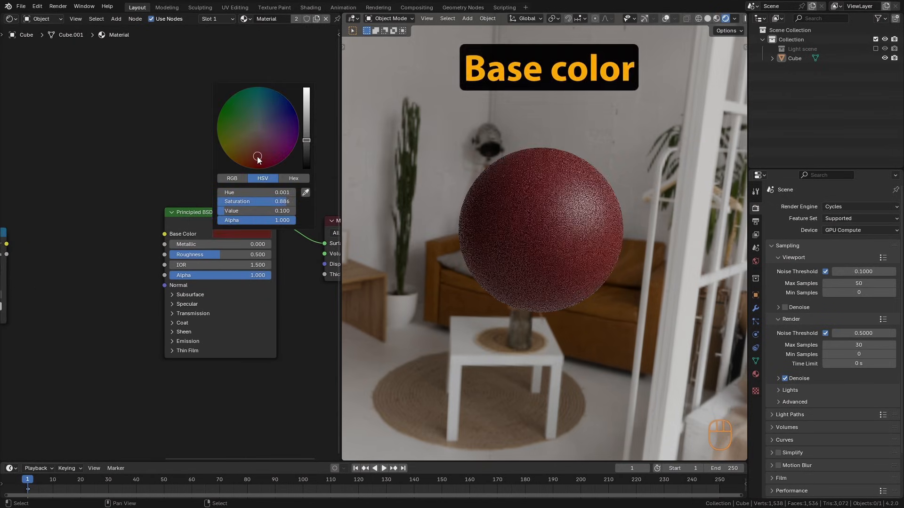
{"action": "left_click_drag", "start_coordinate": [307, 136], "coordinate": [306, 109]}
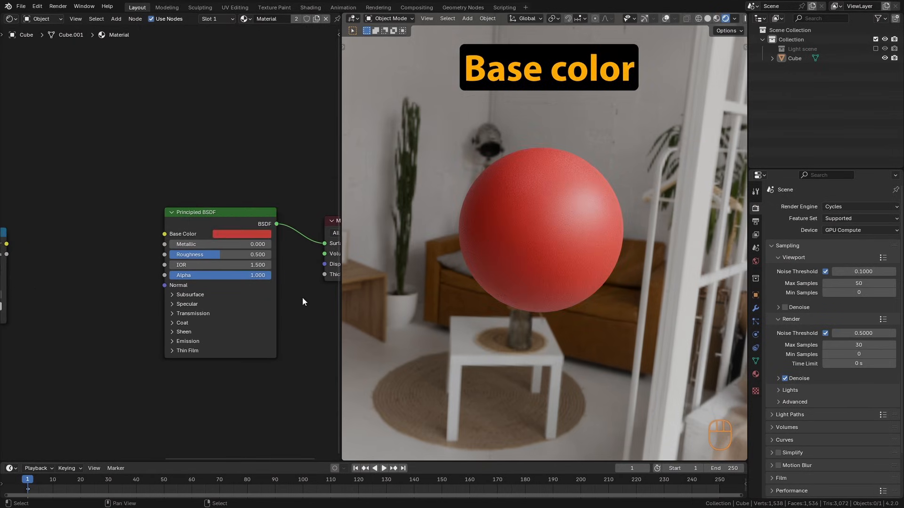
Try the Color Ramp's Color output as the Base Color, view the sphere from another side, and disconnect the link.
{"action": "middle_click_drag", "start_coordinate": [190, 316], "coordinate": [257, 306]}
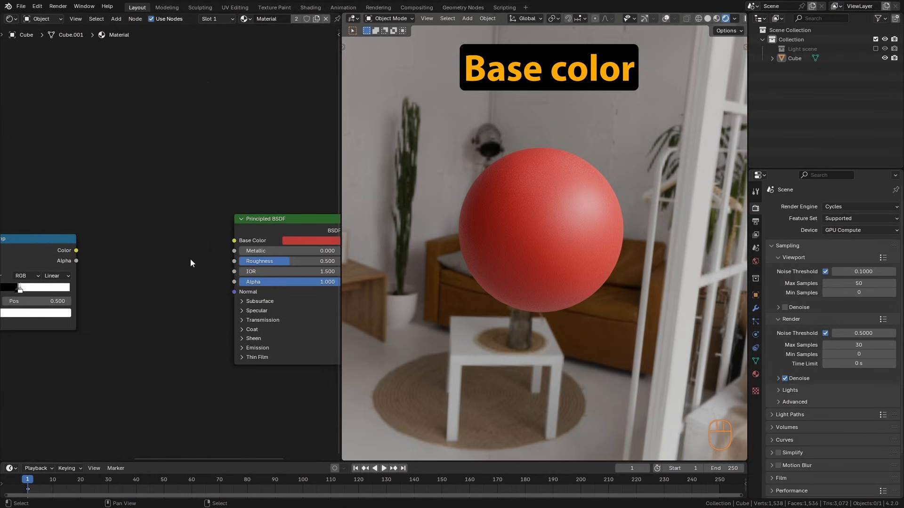
{"action": "scroll", "coordinate": [191, 260], "scroll_direction": "down", "scroll_amount": 1}
{"action": "left_click", "coordinate": [221, 239]}
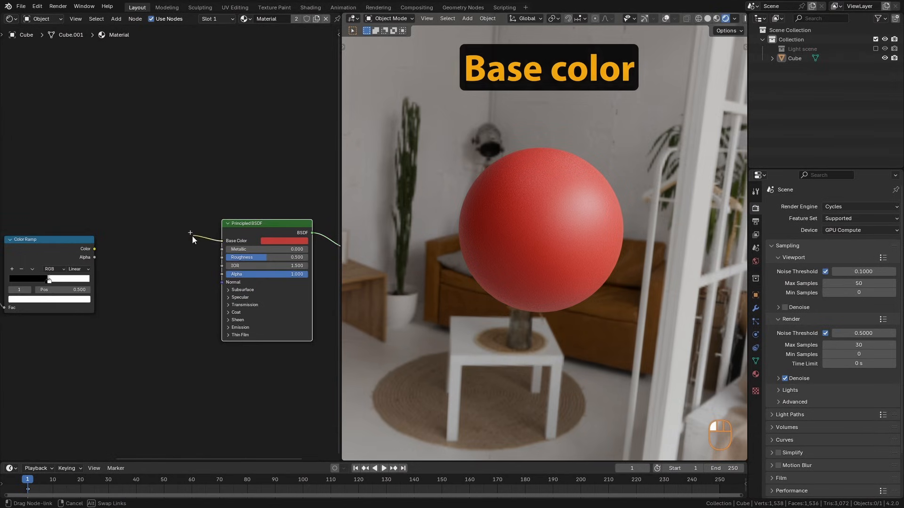
{"action": "middle_click_drag", "start_coordinate": [148, 257], "coordinate": [165, 258]}
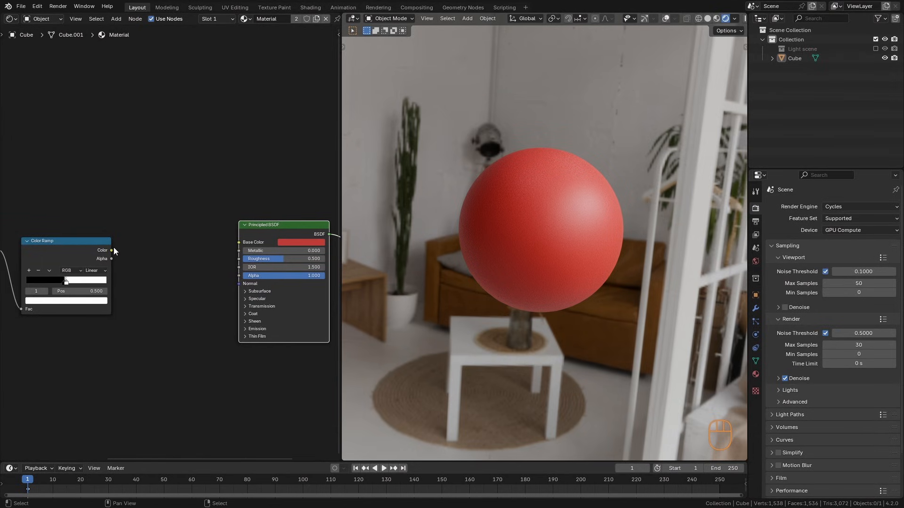
{"action": "left_click_drag", "start_coordinate": [112, 250], "coordinate": [239, 242]}
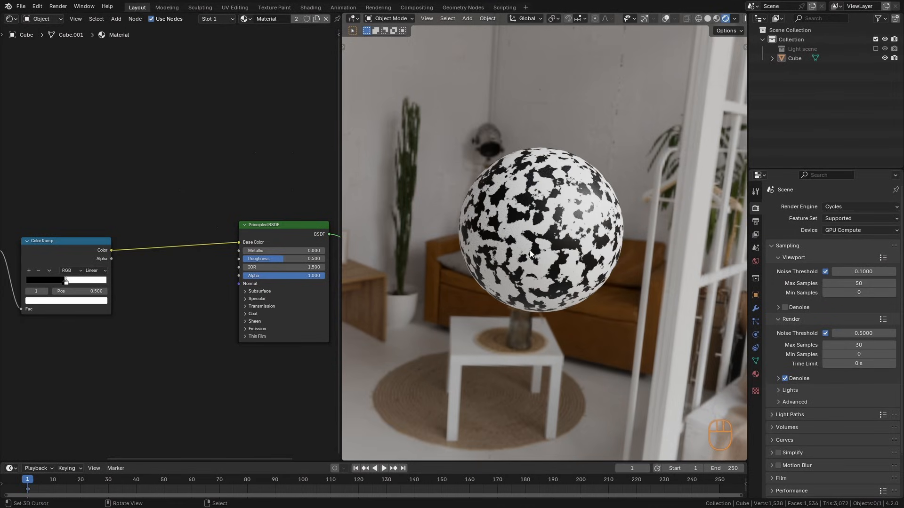
{"action": "middle_click_drag", "start_coordinate": [589, 122], "coordinate": [688, 114]}
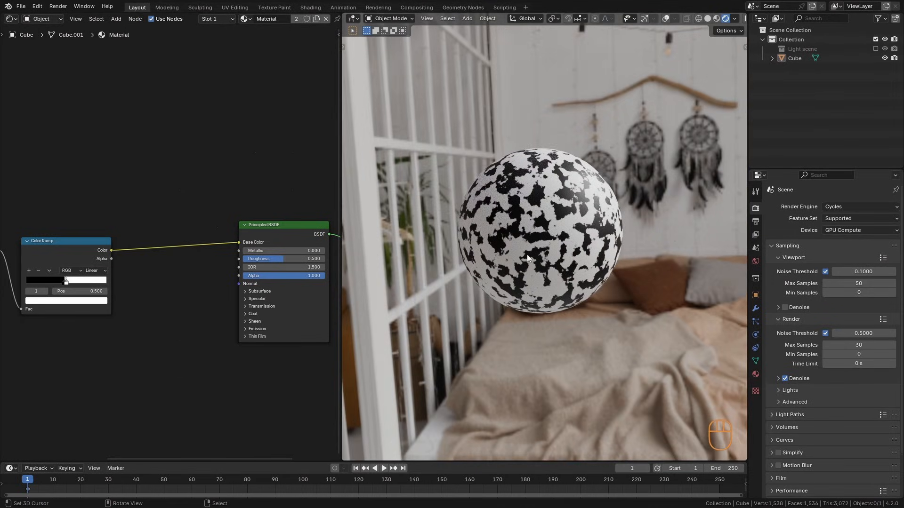
{"action": "left_click_drag", "start_coordinate": [238, 243], "coordinate": [205, 285]}
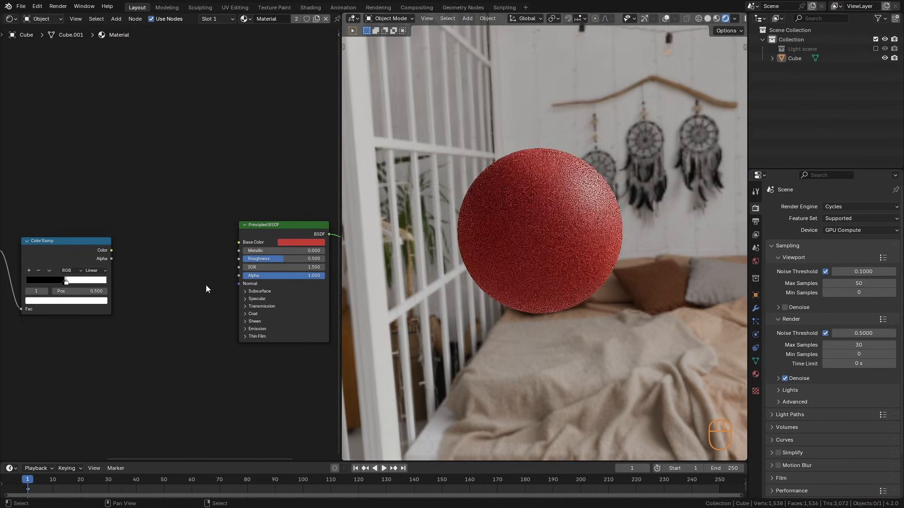
Desaturate the Principled BSDF's Base Color to a light grey.
{"action": "middle_click_drag", "start_coordinate": [267, 254], "coordinate": [225, 258]}
{"action": "left_click", "coordinate": [260, 244]}
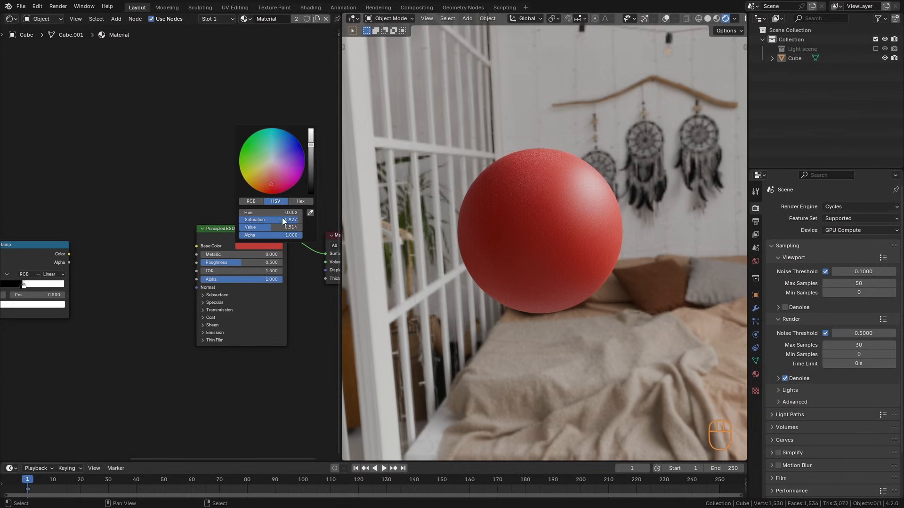
{"action": "left_click_drag", "start_coordinate": [282, 218], "coordinate": [183, 224]}
{"action": "middle_click_drag", "start_coordinate": [174, 275], "coordinate": [185, 290]}
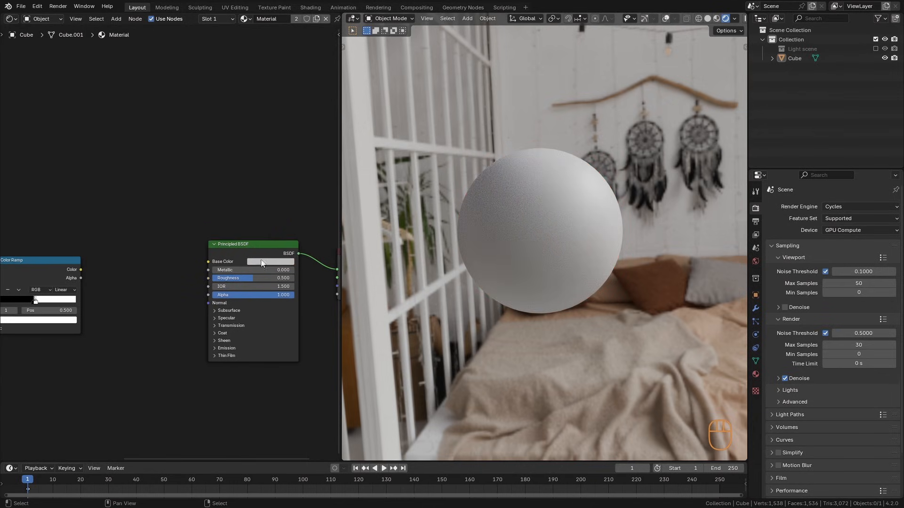
Try the Principled BSDF's Metallic at 1.000 and return it to 0.000.
{"action": "middle_click_drag", "start_coordinate": [258, 232], "coordinate": [201, 248]}
{"action": "middle_click_drag", "start_coordinate": [171, 374], "coordinate": [181, 324], "text": "ctrl"}
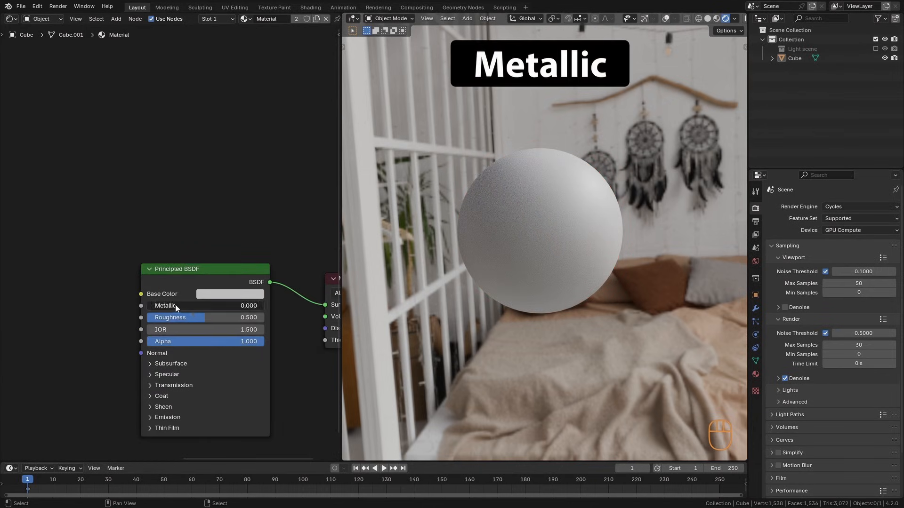
{"action": "left_click_drag", "start_coordinate": [175, 304], "coordinate": [344, 309]}
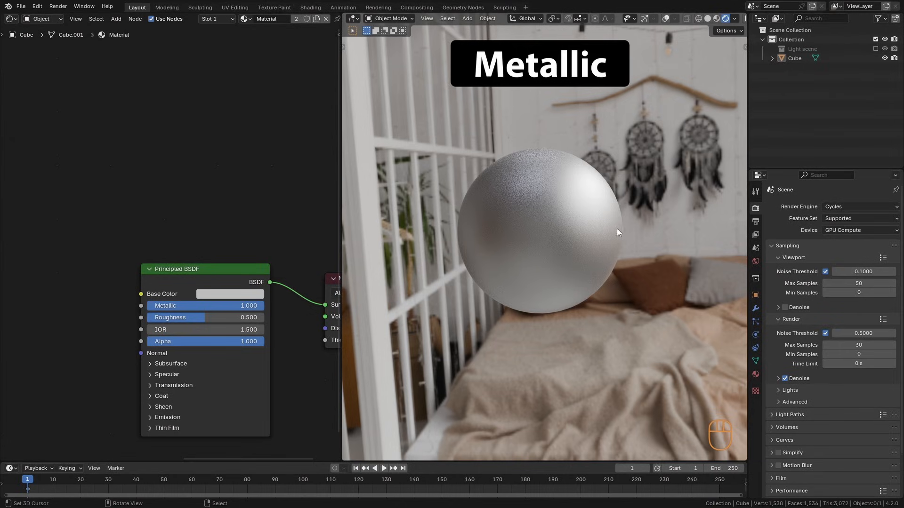
{"action": "left_click_drag", "start_coordinate": [243, 308], "coordinate": [84, 301]}
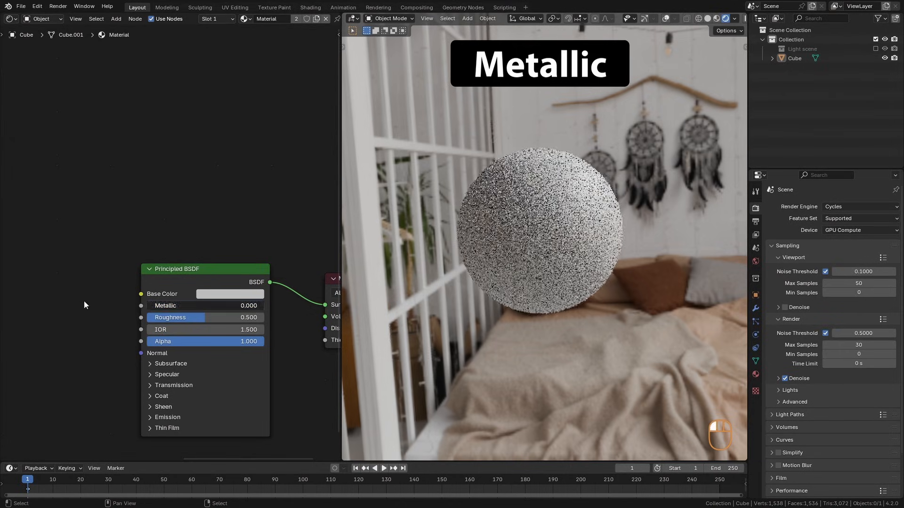
Drive Metallic with the Color Ramp's Color output, preview the ramp alone on the sphere, and restore the Principled BSDF preview.
{"action": "middle_click_drag", "start_coordinate": [137, 296], "coordinate": [186, 291]}
{"action": "middle_click_drag", "start_coordinate": [177, 264], "coordinate": [168, 294]}
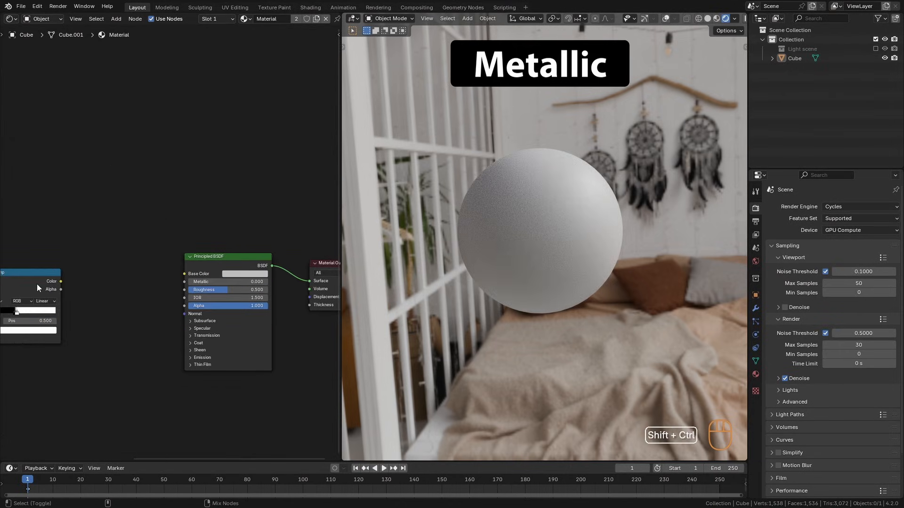
{"action": "left_click_drag", "start_coordinate": [60, 281], "coordinate": [185, 282]}
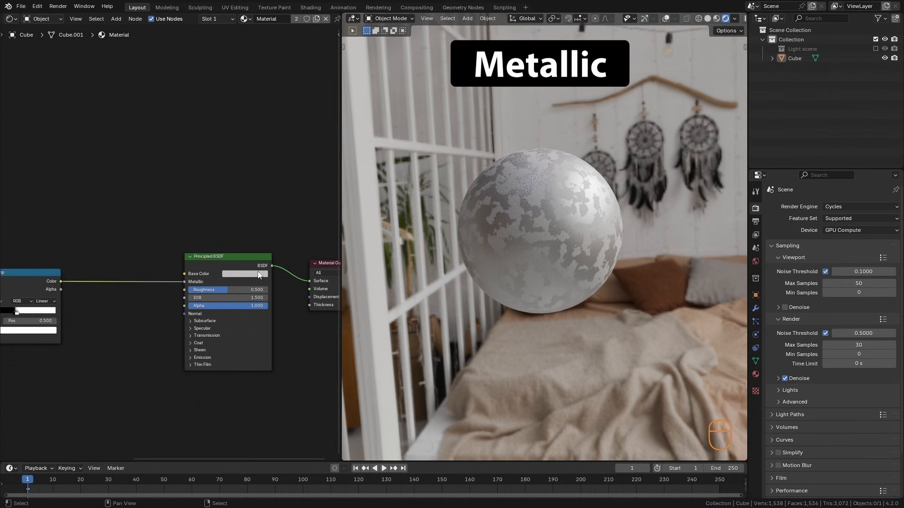
{"action": "middle_click_drag", "start_coordinate": [539, 290], "coordinate": [540, 259], "text": "ctrl"}
{"action": "left_click", "coordinate": [34, 281], "text": "ctrl+shift"}
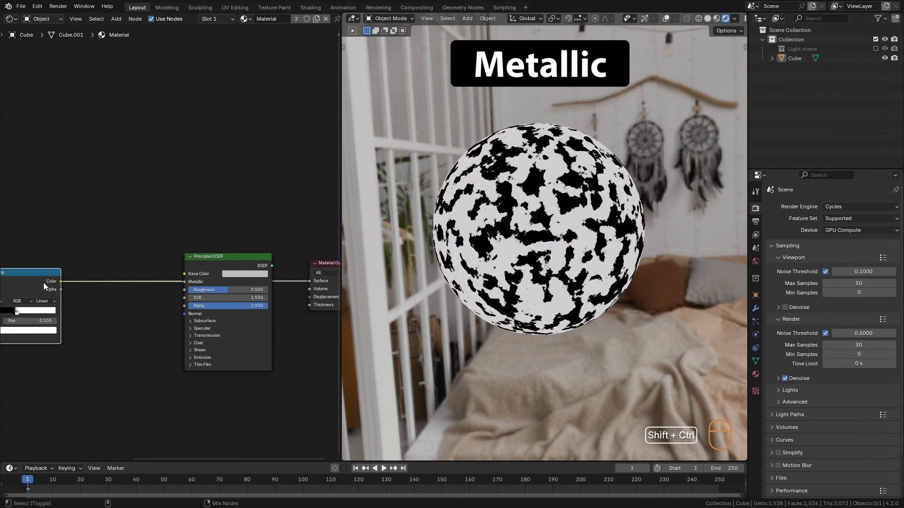
{"action": "left_click", "coordinate": [225, 269], "text": "ctrl+shift"}
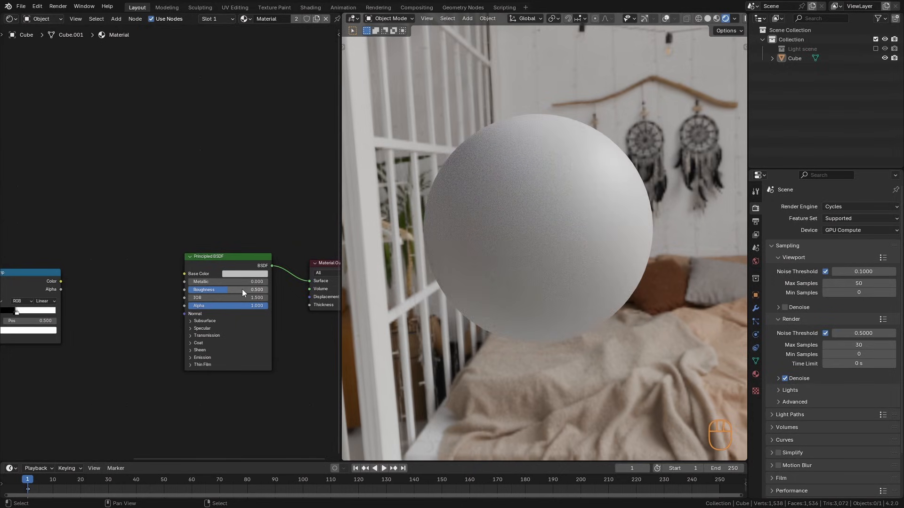
Darken the Principled BSDF's Base Color to a dark grey.
{"action": "middle_click_drag", "start_coordinate": [212, 276], "coordinate": [230, 279]}
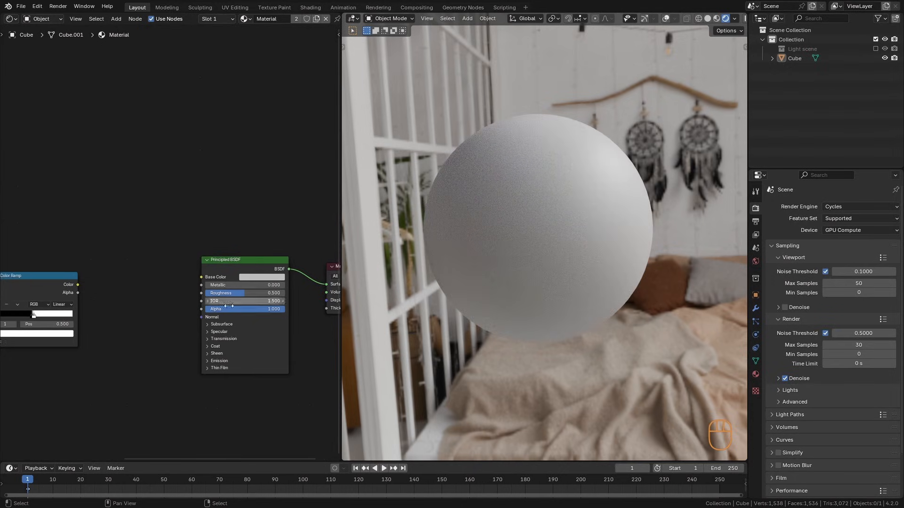
{"action": "left_click", "coordinate": [266, 276]}
{"action": "mouse_move", "coordinate": [313, 206]}
{"action": "left_mouse_down"}
{"action": "mouse_move", "coordinate": [314, 217]}
{"action": "mouse_move", "coordinate": [314, 209]}
{"action": "left_mouse_up"}
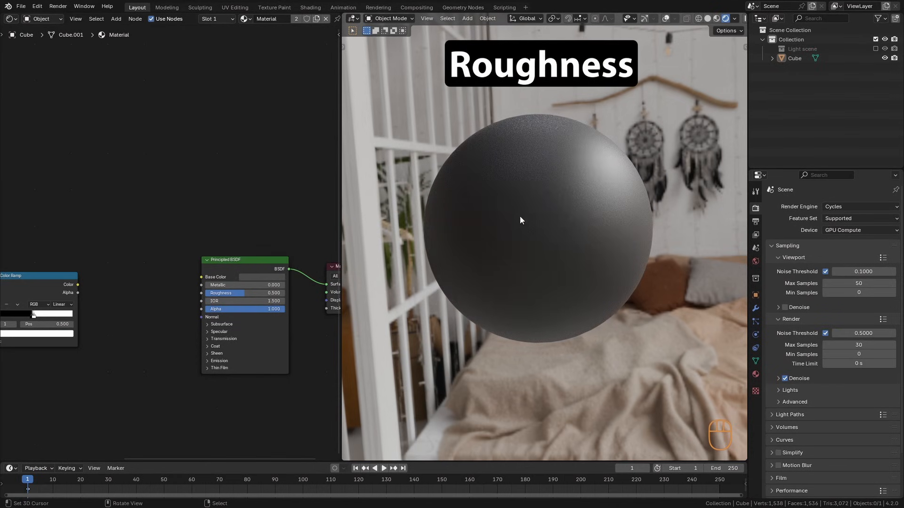
Compare the sphere's reflections with Roughness at 1.000 and at 0.000.
{"action": "middle_click_drag", "start_coordinate": [242, 293], "coordinate": [267, 292]}
{"action": "left_click_drag", "start_coordinate": [267, 292], "coordinate": [309, 295]}
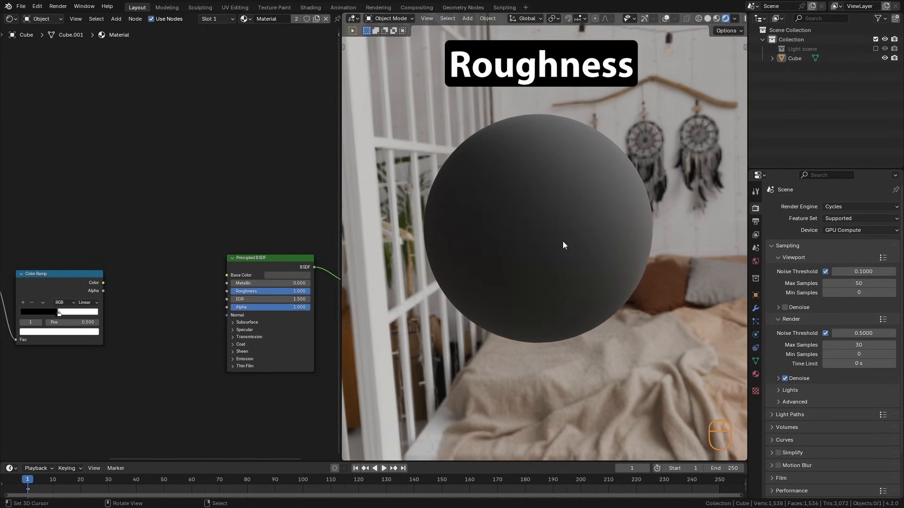
{"action": "left_click_drag", "start_coordinate": [298, 292], "coordinate": [188, 294]}
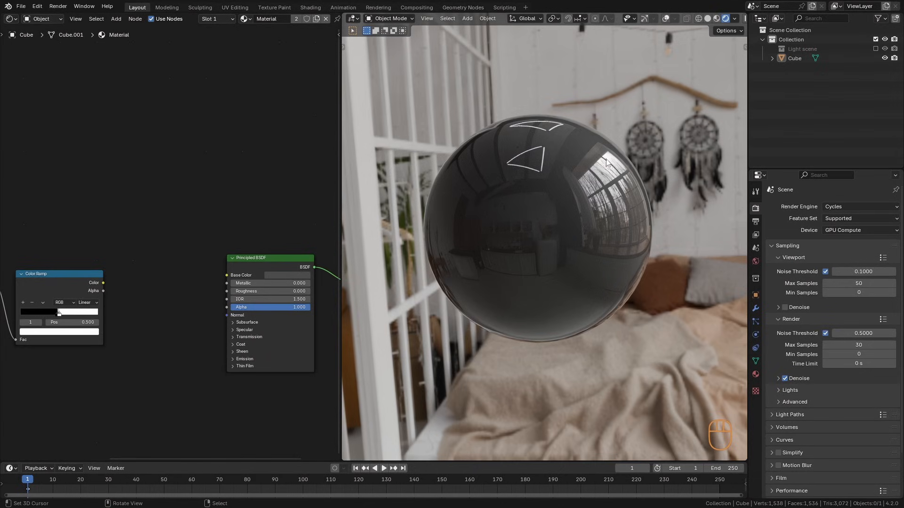
Connect the Color Ramp's Color output to Roughness, preview the ramp alone, and switch the output back to the Principled BSDF.
{"action": "left_click_drag", "start_coordinate": [102, 282], "coordinate": [226, 291]}
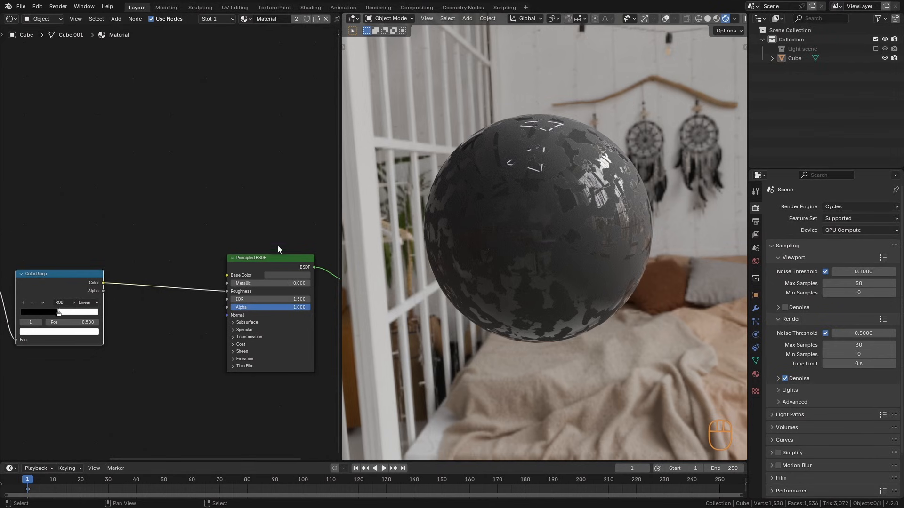
{"action": "left_click", "coordinate": [68, 279], "text": "ctrl+shift"}
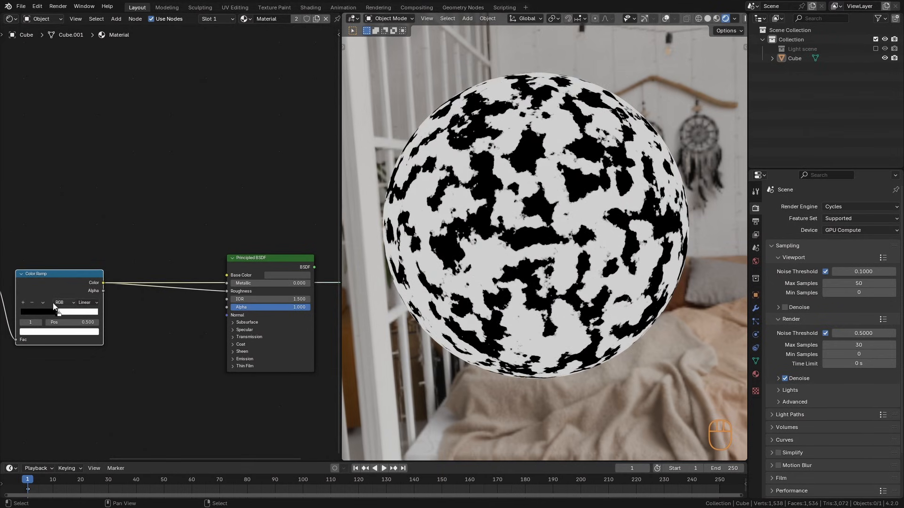
{"action": "left_click", "coordinate": [278, 265], "text": "ctrl+shift"}
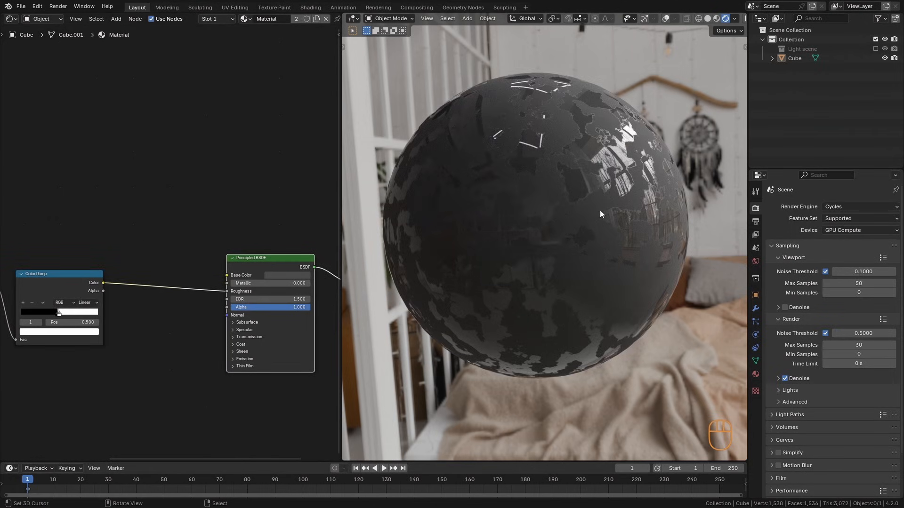
Darken the Base Color to near black and compare the shaded sphere with the Color Ramp preview from another side.
{"action": "left_click", "coordinate": [287, 274]}
{"action": "left_click", "coordinate": [338, 217]}
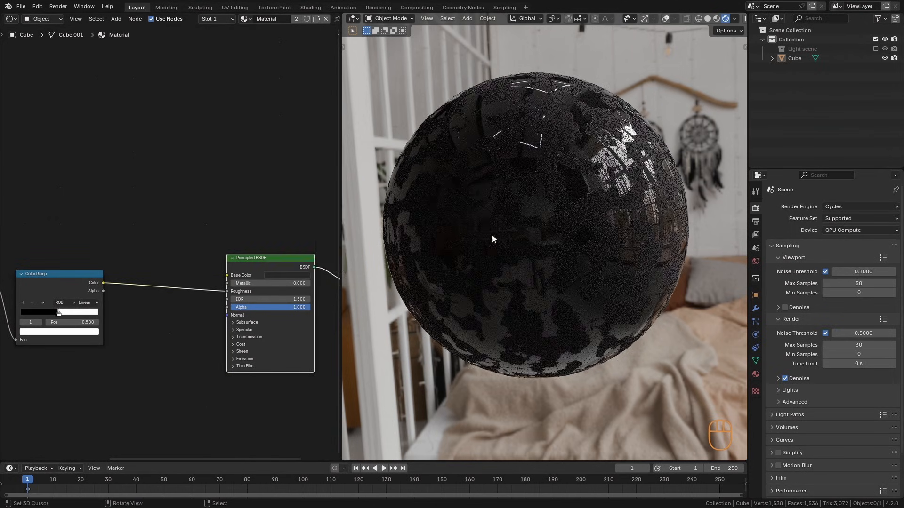
{"action": "middle_click_drag", "start_coordinate": [579, 257], "coordinate": [596, 278], "text": "alt"}
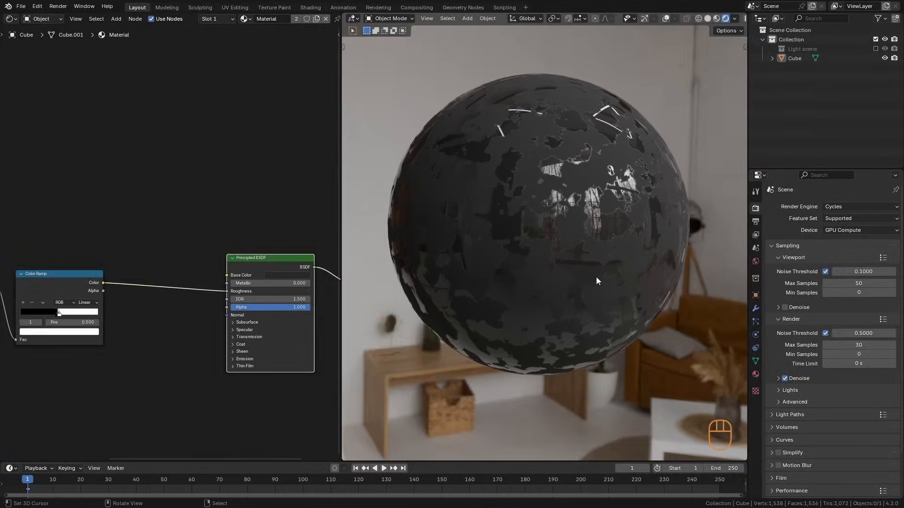
{"action": "left_click", "coordinate": [58, 284], "text": "ctrl+shift"}
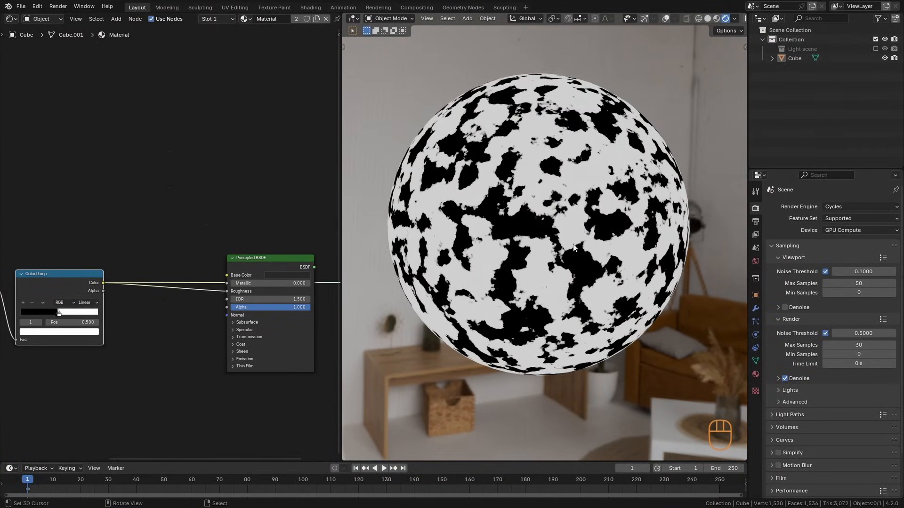
{"action": "left_click", "coordinate": [248, 268], "text": "ctrl+shift"}
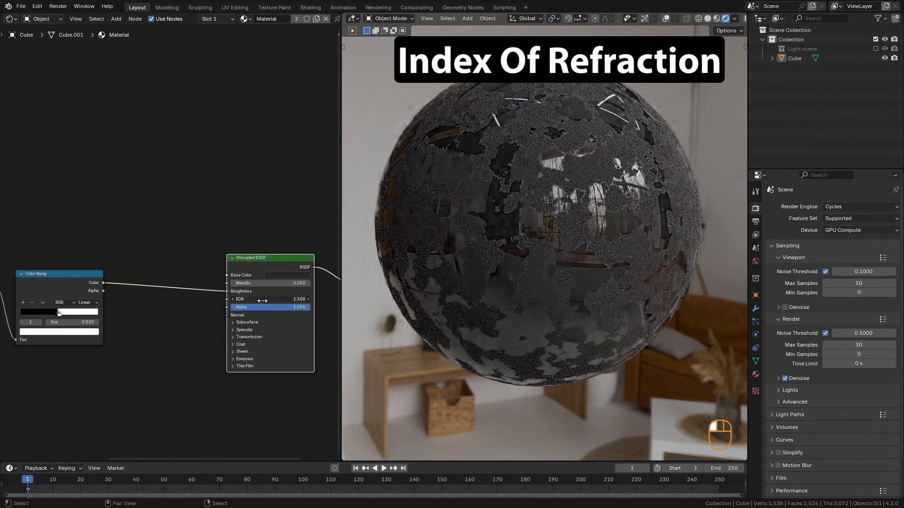
Try raising the Principled BSDF's IOR to 12.900 and restore it to 1.500.
{"action": "left_click_drag", "start_coordinate": [254, 299], "coordinate": [310, 304]}
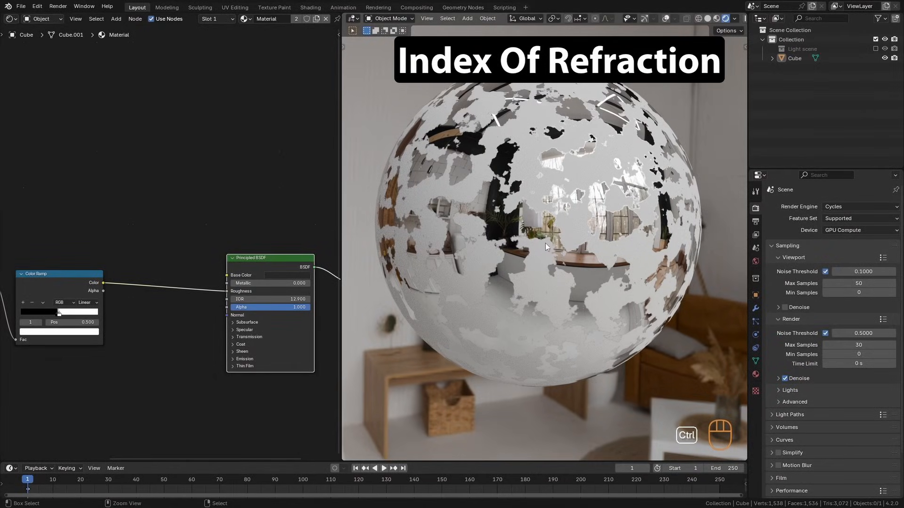
{"action": "key", "text": "ctrl+z"}
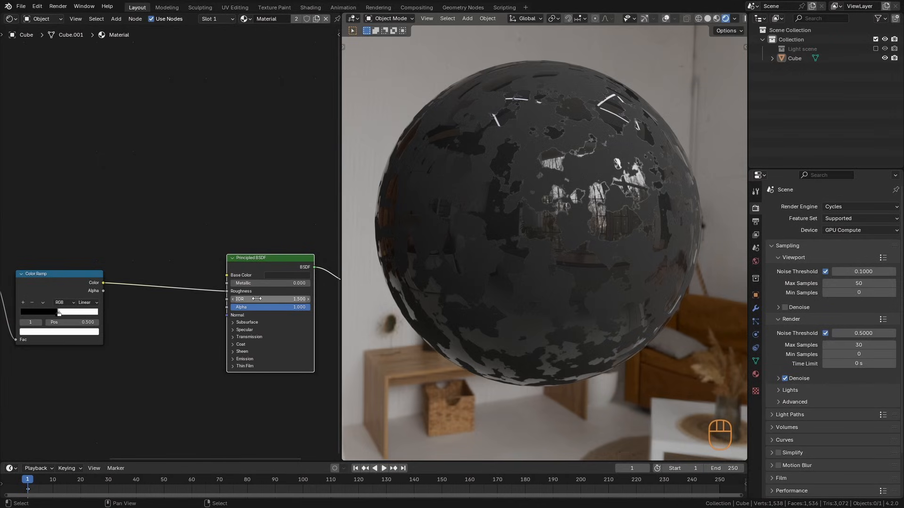
{"action": "left_click_drag", "start_coordinate": [256, 299], "coordinate": [277, 298]}
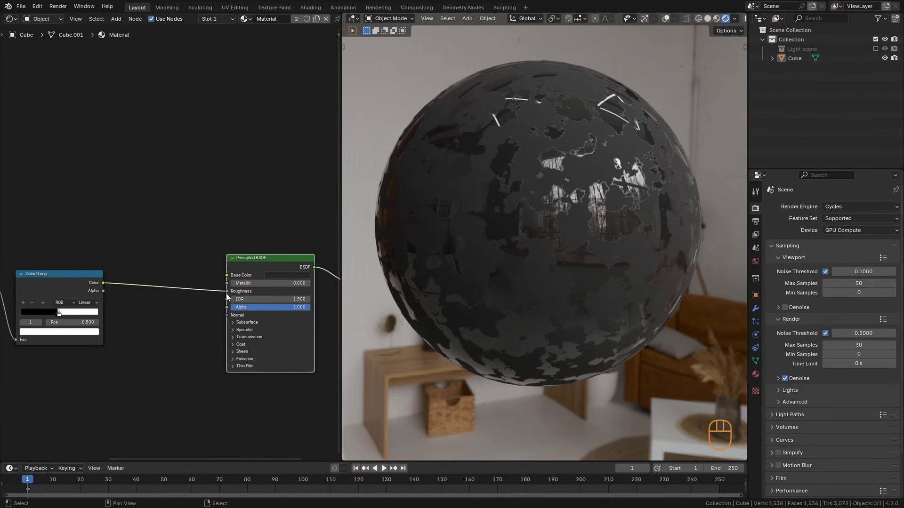
Try Alpha at 0.545 from another viewing angle, then restore it to 1.000 and remove the Color Ramp's link to Roughness.
{"action": "left_click_drag", "start_coordinate": [538, 234], "coordinate": [554, 226], "text": "alt"}
{"action": "left_click_drag", "start_coordinate": [554, 226], "coordinate": [555, 243], "text": "ctrl+alt"}
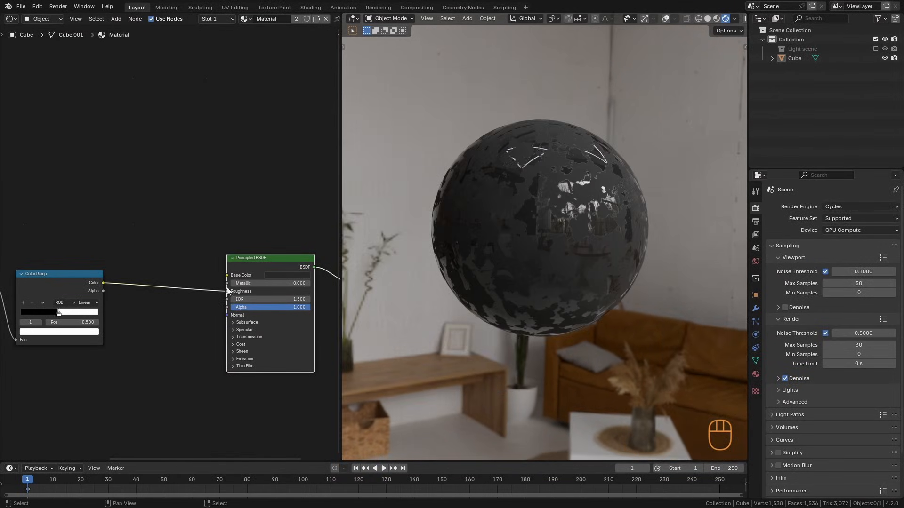
{"action": "left_click_drag", "start_coordinate": [282, 330], "coordinate": [279, 345], "text": "ctrl+alt"}
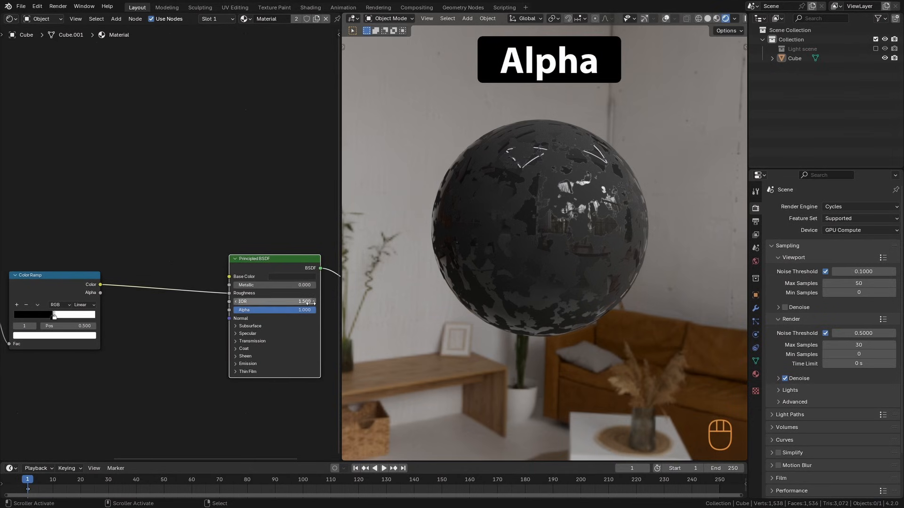
{"action": "left_click_drag", "start_coordinate": [308, 311], "coordinate": [278, 314]}
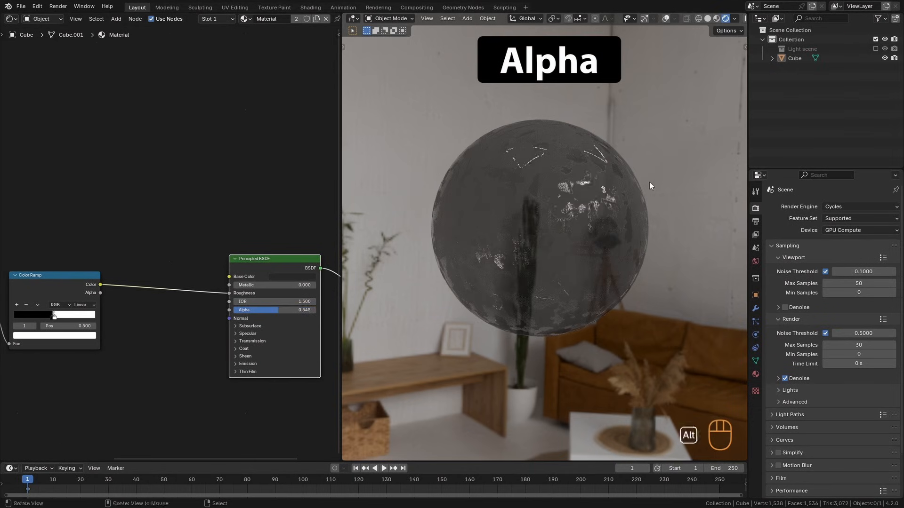
{"action": "left_click_drag", "start_coordinate": [649, 182], "coordinate": [583, 194], "text": "alt"}
{"action": "left_click_drag", "start_coordinate": [275, 312], "coordinate": [194, 256]}
{"action": "key", "text": "ctrl+z"}
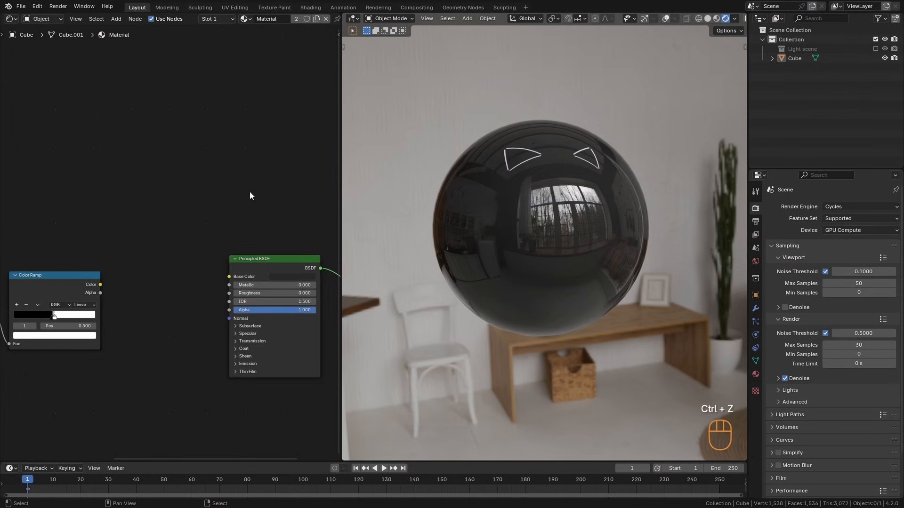
Connect the Color Ramp's Color output to the Principled BSDF's Alpha and inspect the sphere's cut-out areas from several sides.
{"action": "left_click_drag", "start_coordinate": [100, 284], "coordinate": [229, 310]}
{"action": "left_click_drag", "start_coordinate": [559, 275], "coordinate": [609, 222], "text": "alt"}
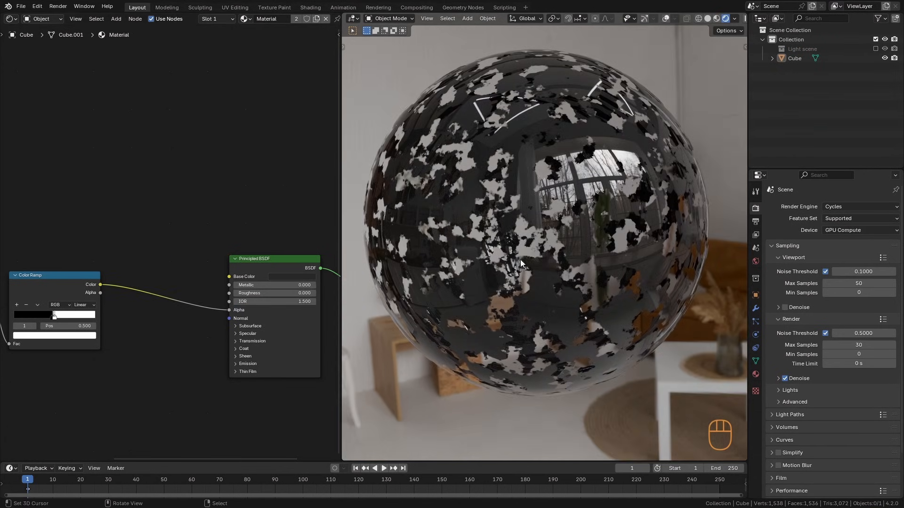
{"action": "left_click_drag", "start_coordinate": [586, 273], "coordinate": [562, 275], "text": "alt"}
Try the Color Ramp's white stop at position 0.736, then undo the stop move and remove the link to Alpha.
{"action": "left_click_drag", "start_coordinate": [62, 360], "coordinate": [133, 316], "text": "alt"}
{"action": "left_click_drag", "start_coordinate": [99, 342], "coordinate": [126, 344]}
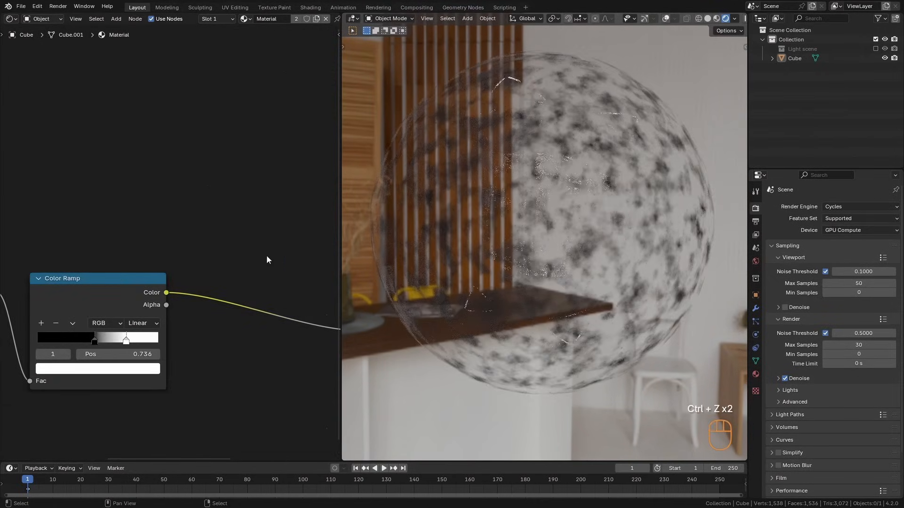
{"action": "left_click_drag", "start_coordinate": [537, 259], "coordinate": [511, 263], "text": "alt"}
{"action": "key", "text": "ctrl+z"}
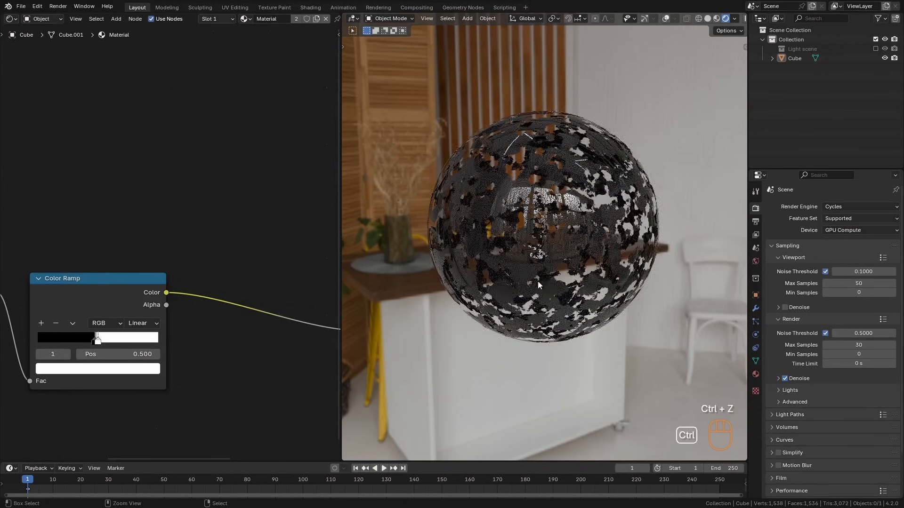
{"action": "left_click_drag", "start_coordinate": [264, 265], "coordinate": [207, 308], "text": "ctrl+alt"}
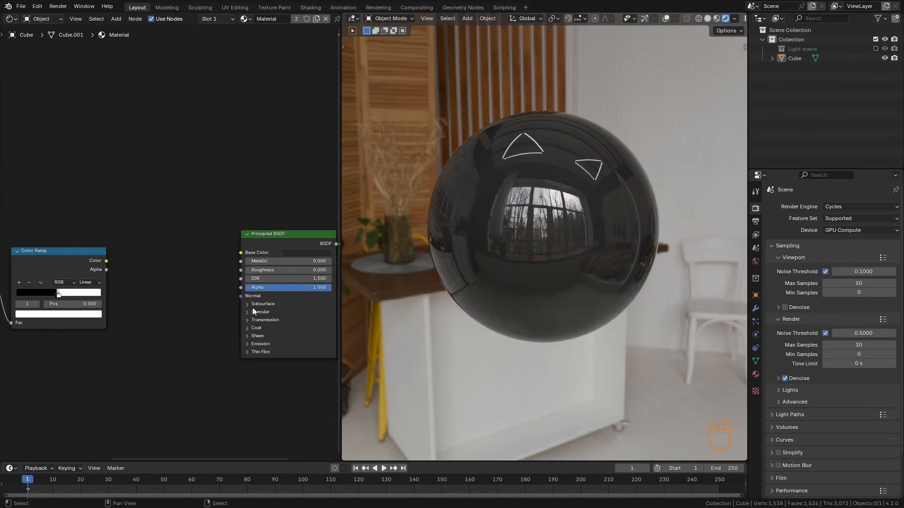
Set the Principled BSDF's Roughness to 0.5 and lighten its Base Color to a grey with value 0.074.
{"action": "left_click_drag", "start_coordinate": [306, 271], "coordinate": [276, 284], "text": "alt"}
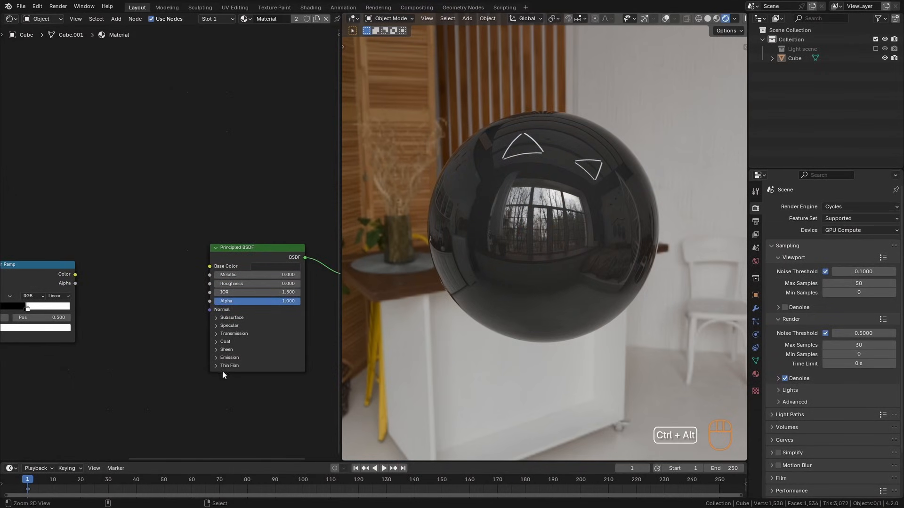
{"action": "left_click_drag", "start_coordinate": [222, 371], "coordinate": [222, 291], "text": "ctrl+alt"}
{"action": "left_click", "coordinate": [230, 295]}
{"action": "type", "text": ".5"}
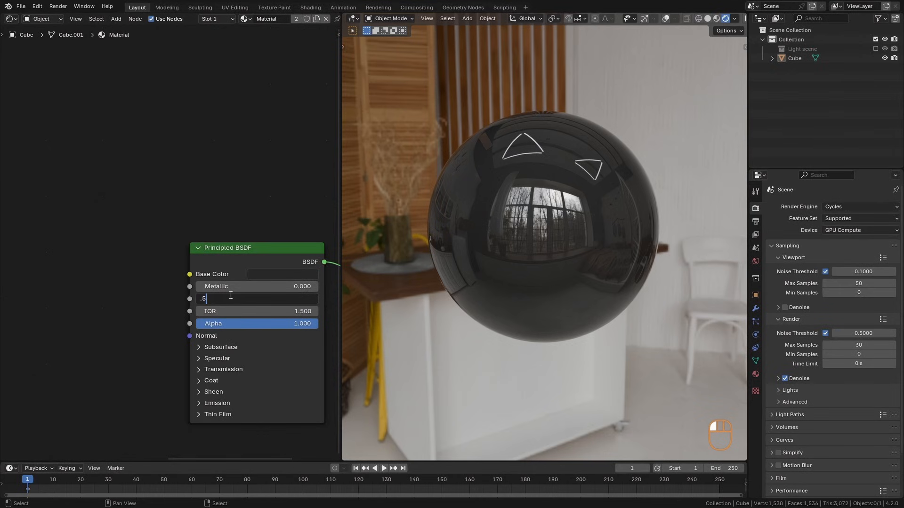
{"action": "key", "text": "Return"}
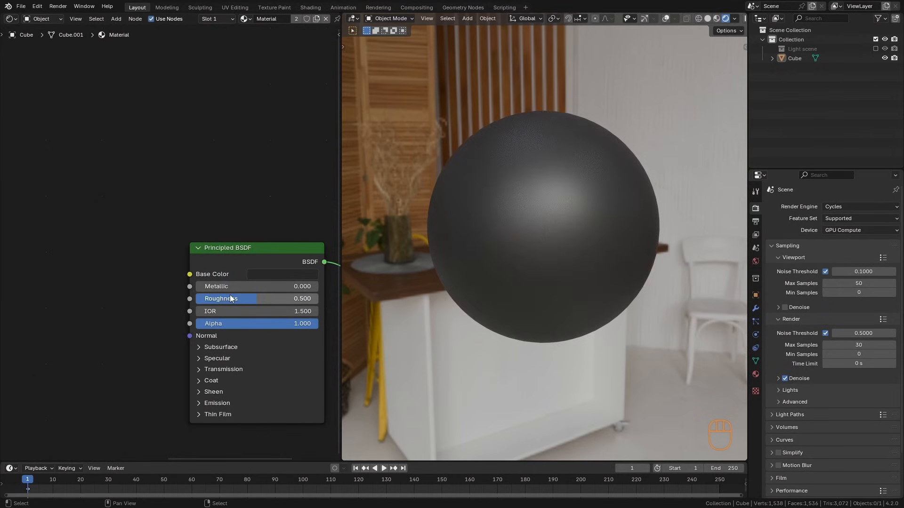
{"action": "left_click", "coordinate": [289, 272]}
{"action": "left_click_drag", "start_coordinate": [361, 184], "coordinate": [363, 168]}
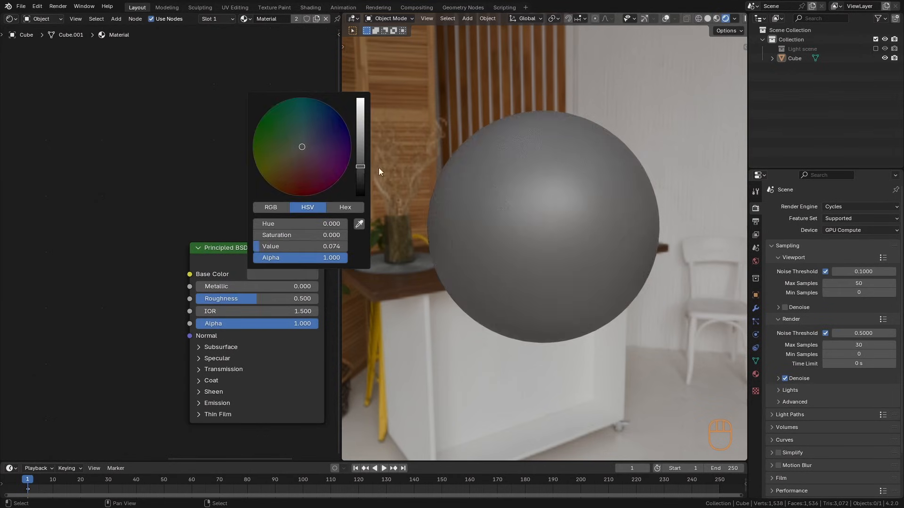
Add a Bump node between the Color Ramp and the Principled BSDF.
{"action": "middle_click_drag", "start_coordinate": [188, 199], "coordinate": [252, 167]}
{"action": "scroll", "coordinate": [224, 252], "scroll_direction": "down", "scroll_amount": 2}
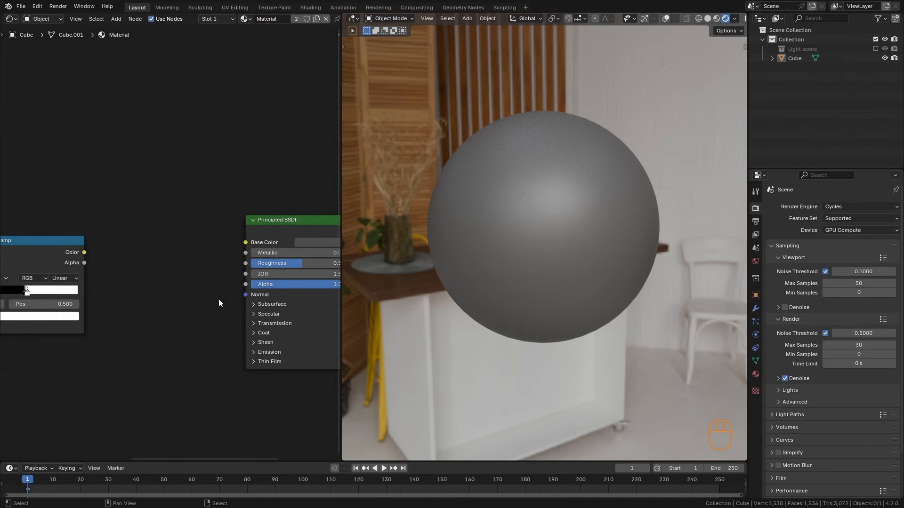
{"action": "key", "text": "shift+a"}
{"action": "type", "text": "bu"}
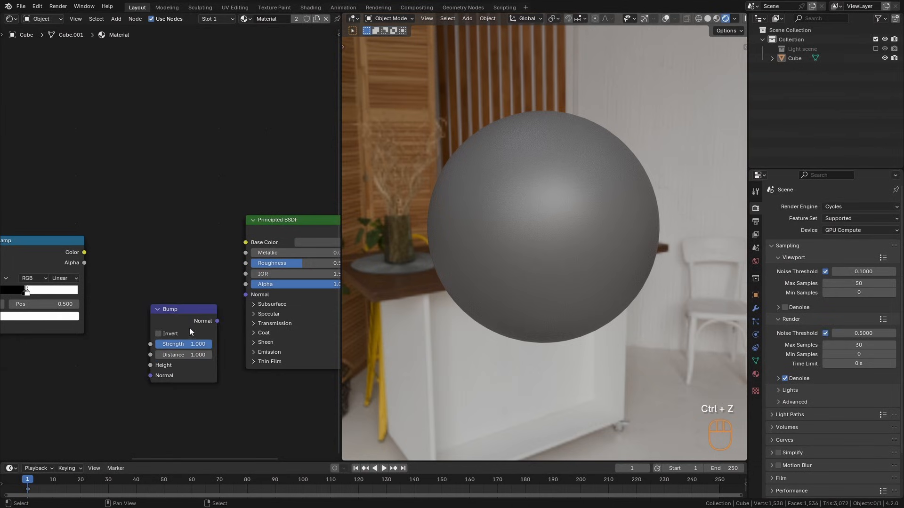
Connect the Color Ramp's Color output to the Bump node's Height input and preview the Bump result on the sphere.
{"action": "left_click_drag", "start_coordinate": [84, 252], "coordinate": [159, 363]}
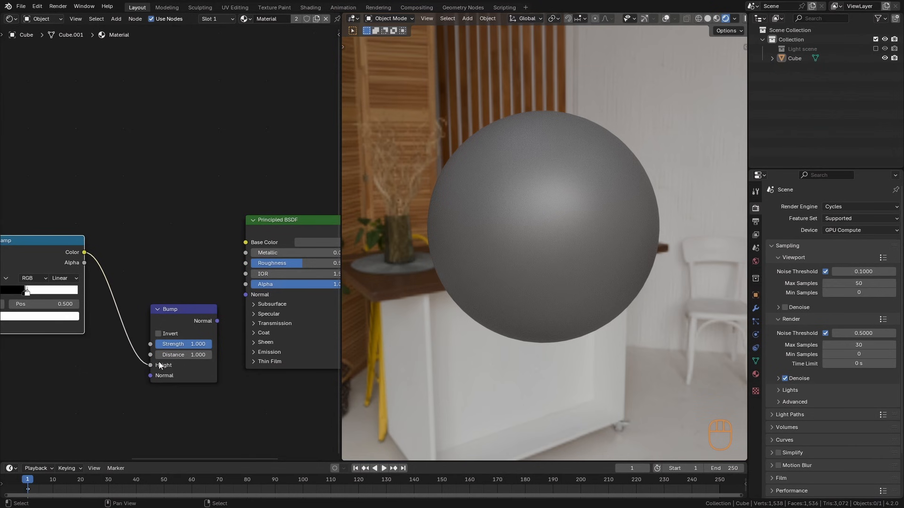
{"action": "left_click", "coordinate": [189, 318], "text": "ctrl+shift"}
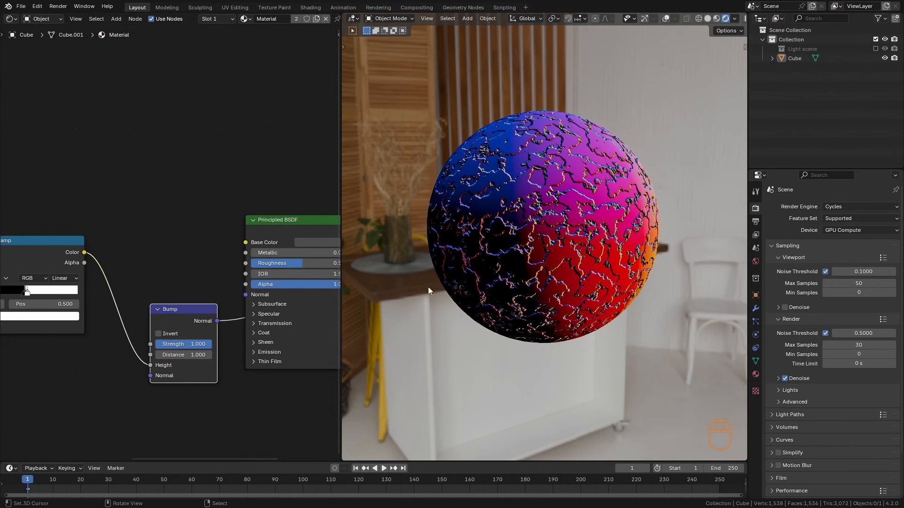
{"action": "middle_click_drag", "start_coordinate": [508, 294], "coordinate": [586, 141], "text": "ctrl"}
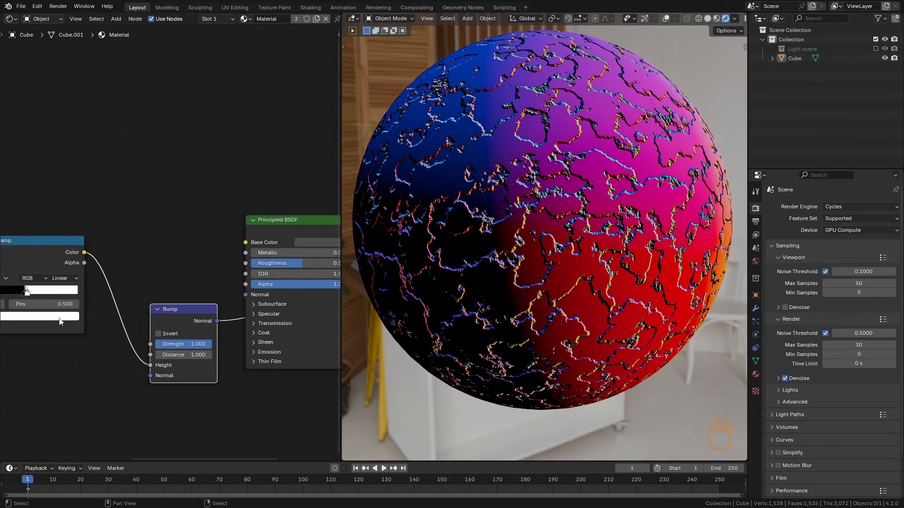
{"action": "middle_click_drag", "start_coordinate": [58, 305], "coordinate": [85, 302]}
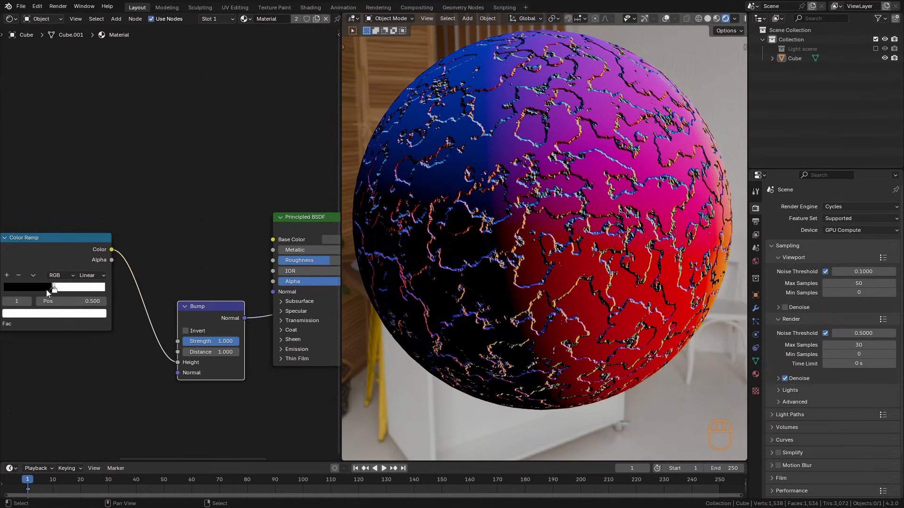
Display the Principled BSDF on the sphere again and link the Bump node's Normal output to its Normal input.
{"action": "middle_click_drag", "start_coordinate": [202, 247], "coordinate": [120, 285]}
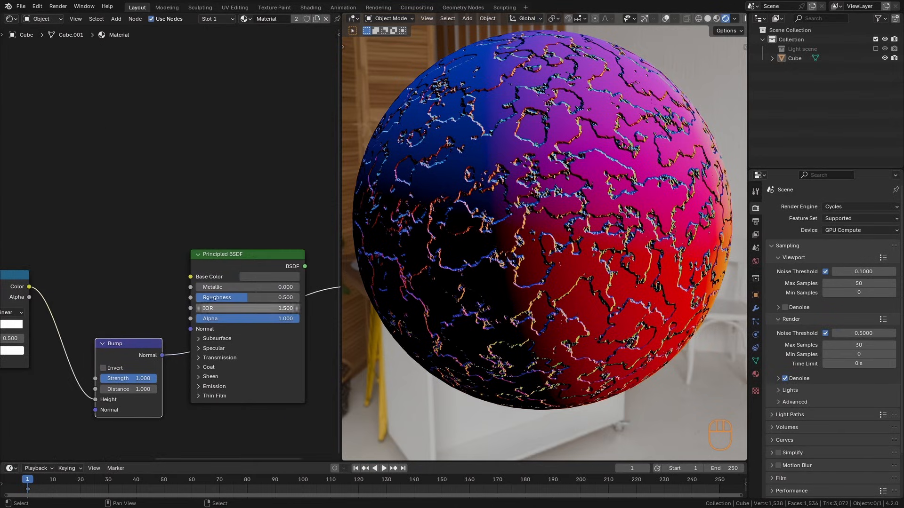
{"action": "left_click", "coordinate": [241, 260], "text": "ctrl+shift"}
{"action": "left_click_drag", "start_coordinate": [162, 355], "coordinate": [194, 329]}
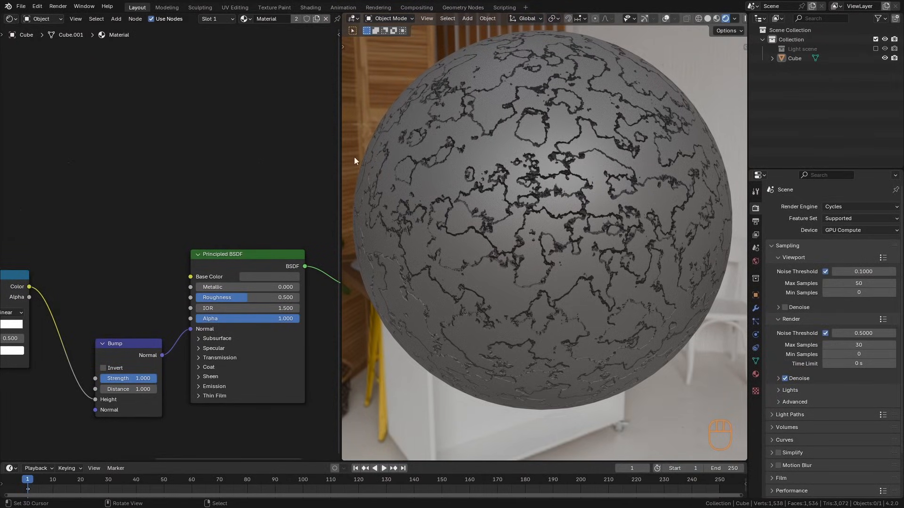
Try a Bump Strength of 0.1, then set the Distance to 0.2 and the Strength to 0.3.
{"action": "left_click", "coordinate": [133, 379]}
{"action": "type", "text": ".1"}
{"action": "key", "text": "Return"}
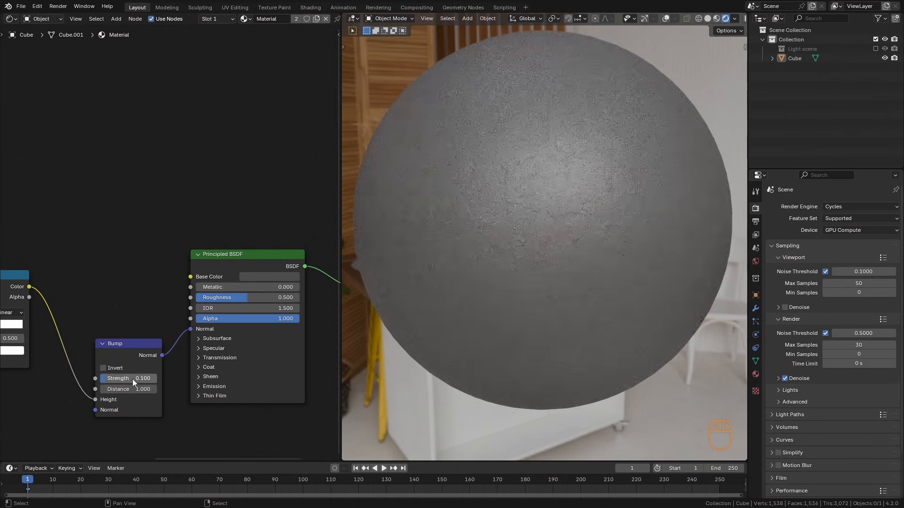
{"action": "left_click", "coordinate": [141, 389]}
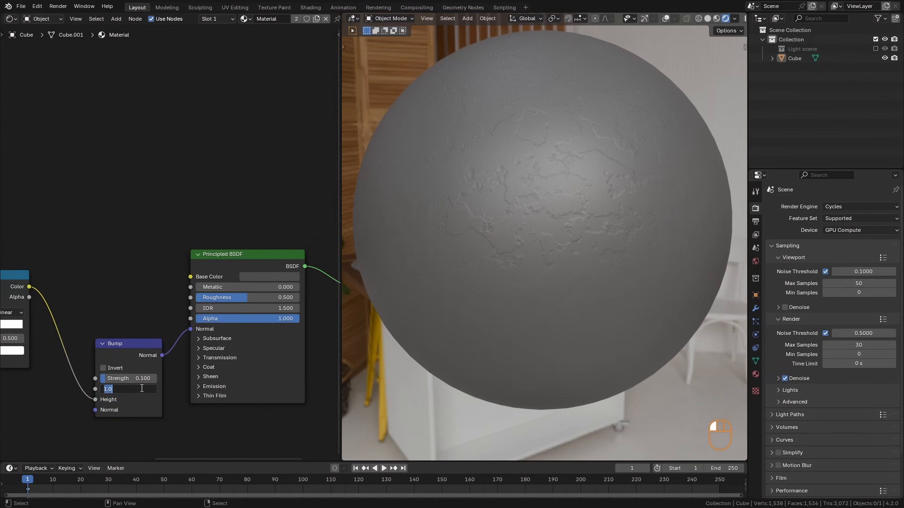
{"action": "type", "text": ".2"}
{"action": "key", "text": "Return"}
{"action": "left_click_drag", "start_coordinate": [121, 378], "coordinate": [131, 379]}
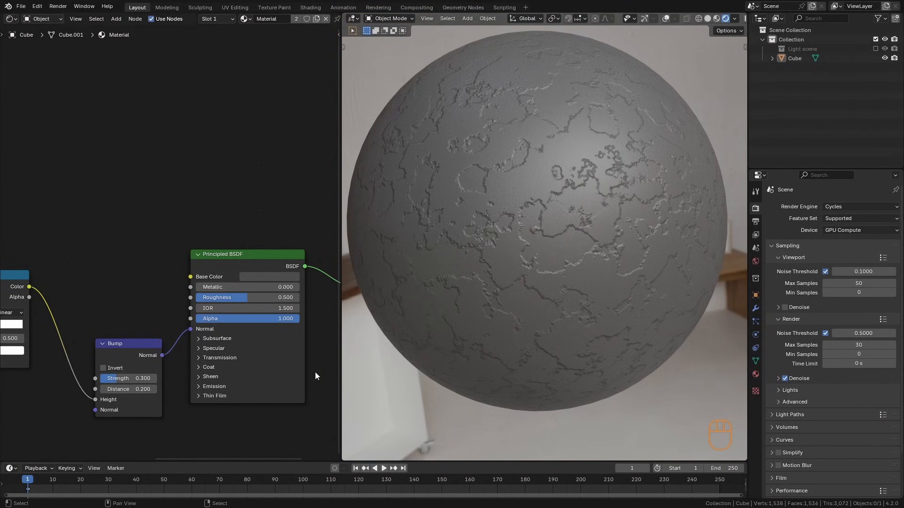
{"action": "middle_click_drag", "start_coordinate": [515, 266], "coordinate": [474, 244], "text": "alt"}
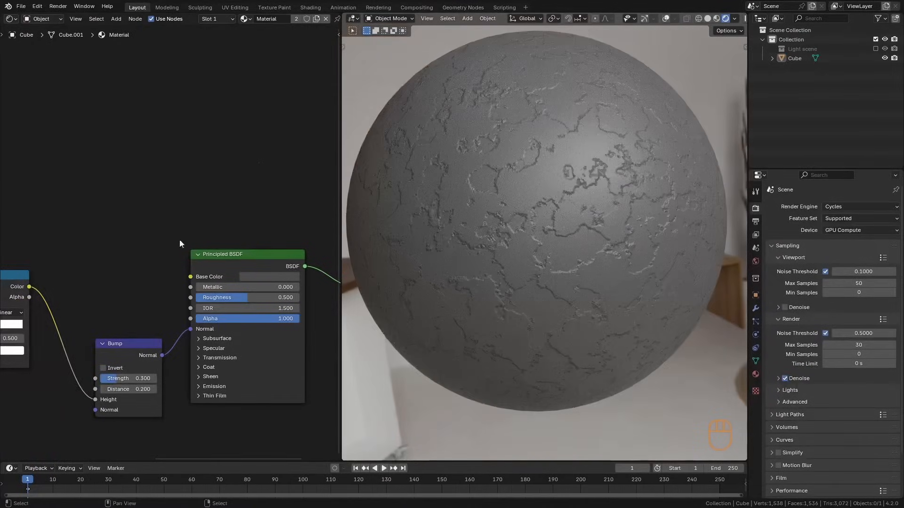
Detach the Bump node from the Principled BSDF and expand the shader's Subsurface settings.
{"action": "left_click_drag", "start_coordinate": [116, 354], "coordinate": [117, 312]}
{"action": "middle_click_drag", "start_coordinate": [446, 250], "coordinate": [499, 321], "text": "ctrl+alt"}
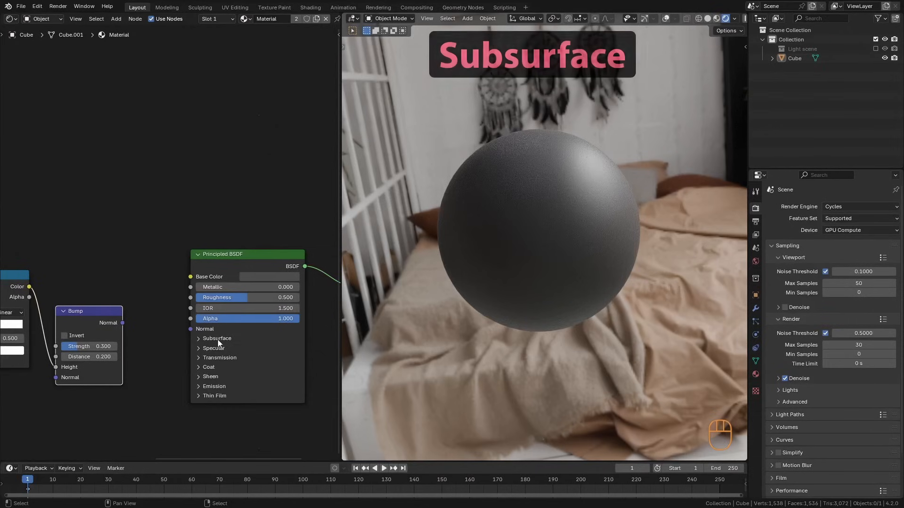
{"action": "left_click", "coordinate": [218, 340]}
{"action": "middle_click_drag", "start_coordinate": [301, 351], "coordinate": [285, 265]}
Set the Subsurface Weight to 1.000 and lighten the Principled BSDF's Base Color to a light grey.
{"action": "middle_click_drag", "start_coordinate": [527, 211], "coordinate": [583, 208]}
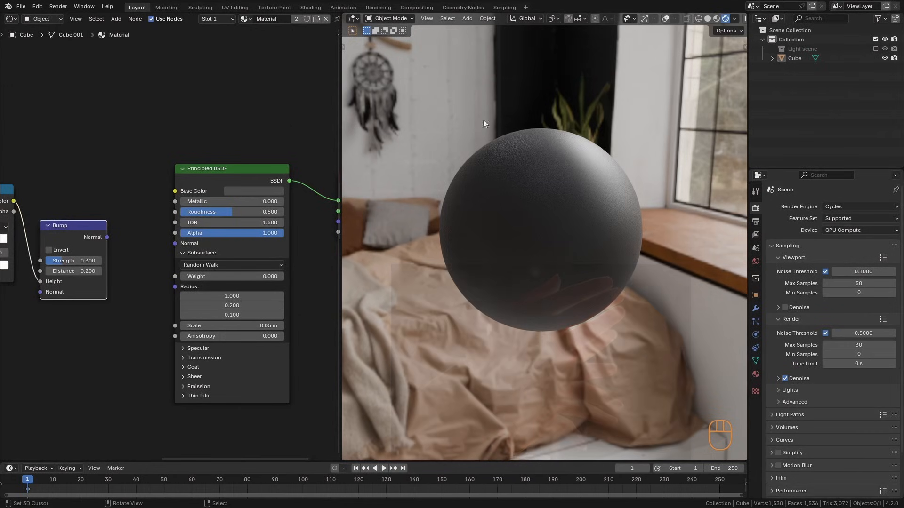
{"action": "left_click_drag", "start_coordinate": [194, 280], "coordinate": [328, 289]}
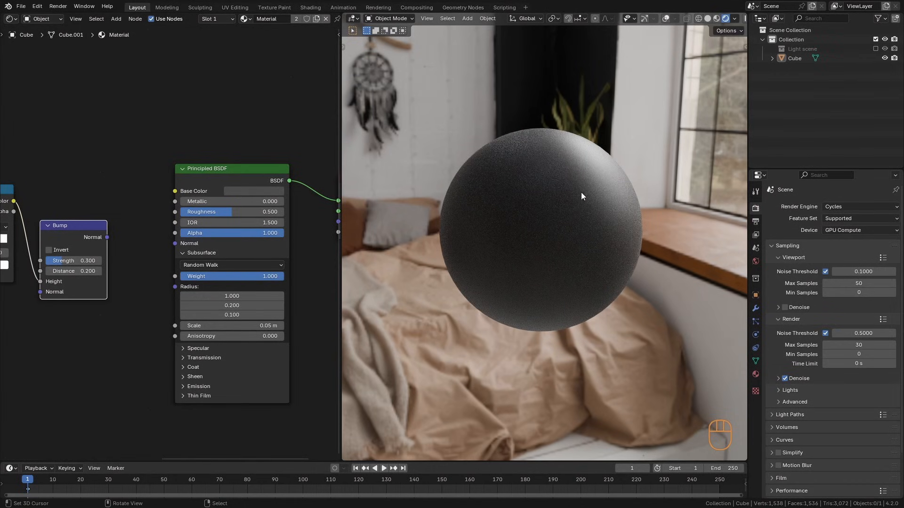
{"action": "middle_click_drag", "start_coordinate": [581, 192], "coordinate": [561, 258]}
{"action": "middle_click_drag", "start_coordinate": [579, 182], "coordinate": [578, 189]}
{"action": "left_click", "coordinate": [264, 191]}
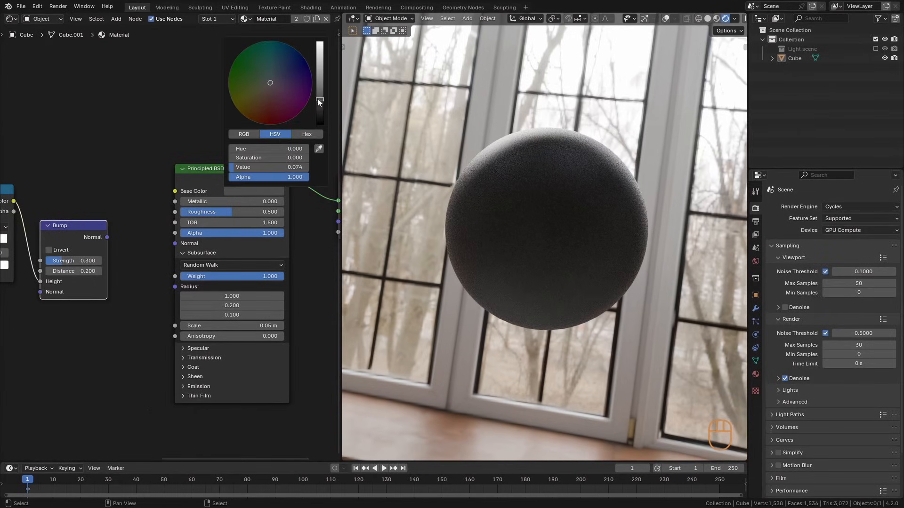
{"action": "left_click_drag", "start_coordinate": [326, 102], "coordinate": [326, 52]}
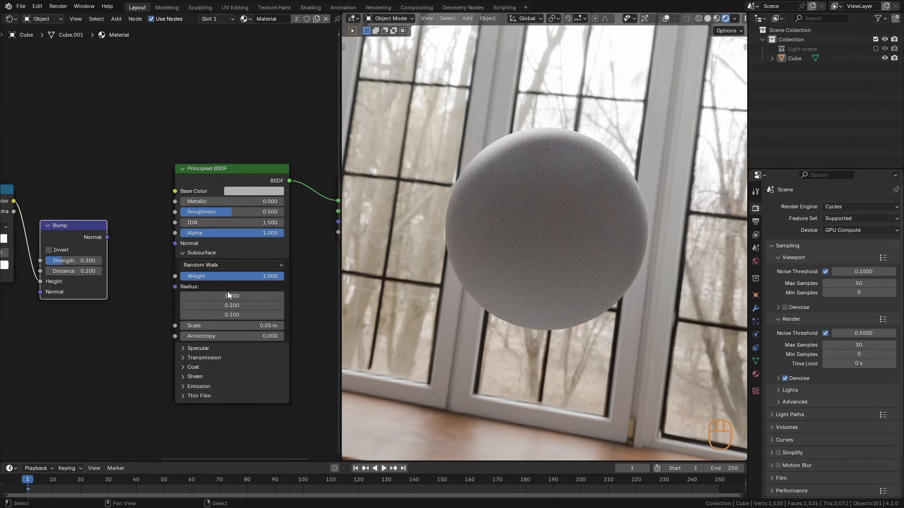
Set the Subsurface Scale to 0.5 m.
{"action": "left_click", "coordinate": [194, 325]}
{"action": "left_click", "coordinate": [194, 327]}
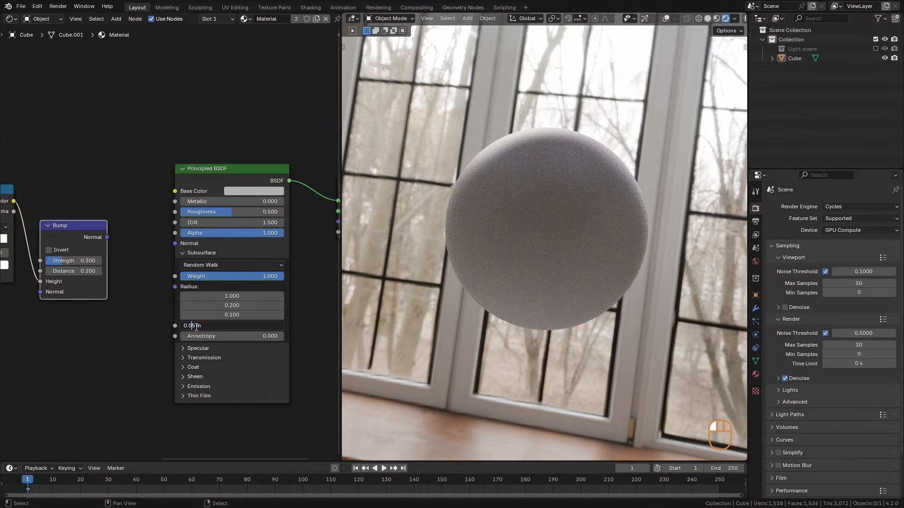
{"action": "key", "text": "BackSpace"}
{"action": "key", "text": "Return"}
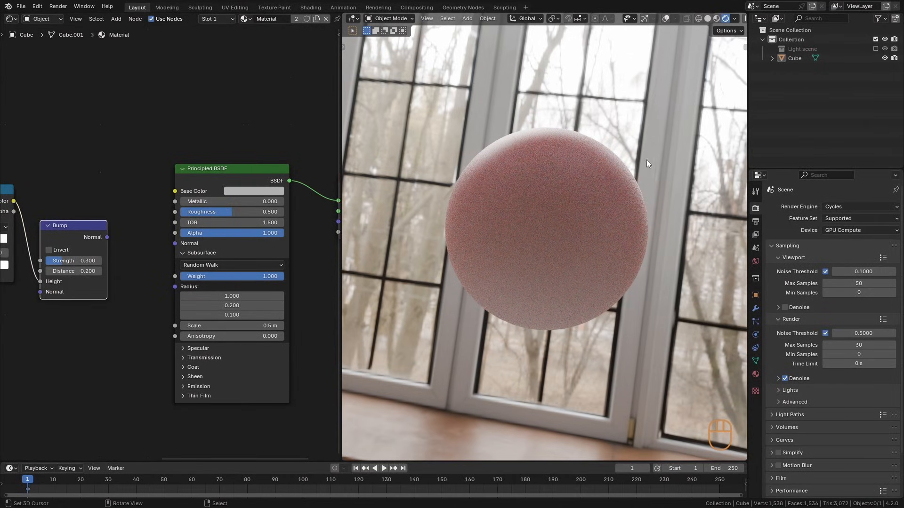
Try a value of 1.600 for the second Subsurface Radius component, then undo it.
{"action": "middle_click_drag", "start_coordinate": [606, 166], "coordinate": [506, 231]}
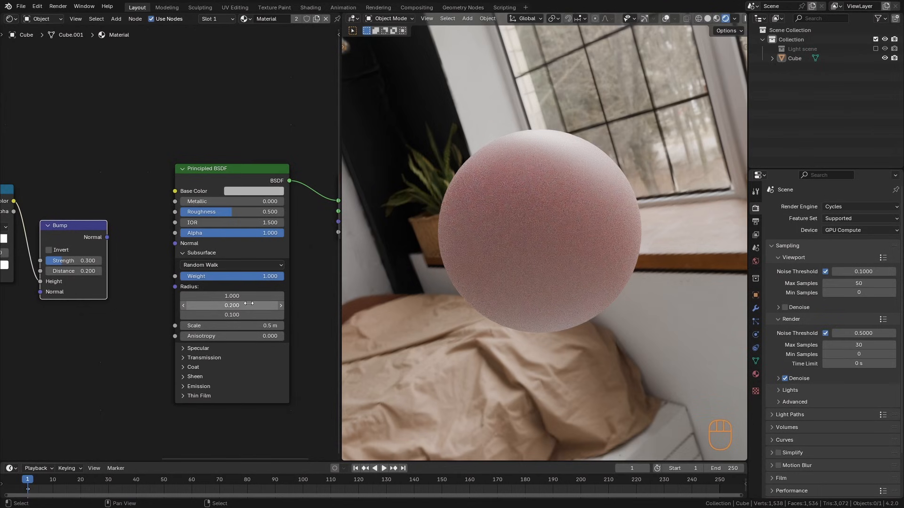
{"action": "left_click_drag", "start_coordinate": [230, 306], "coordinate": [237, 306]}
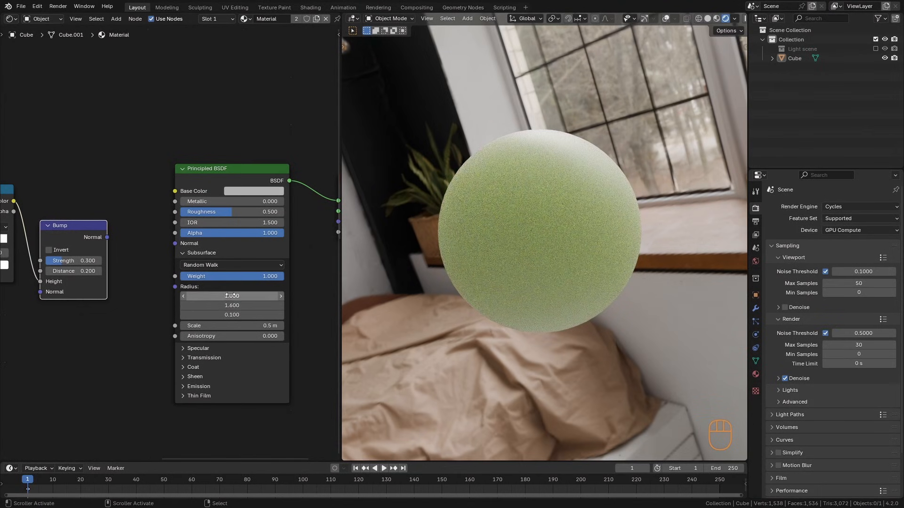
{"action": "key", "text": "ctrl+z"}
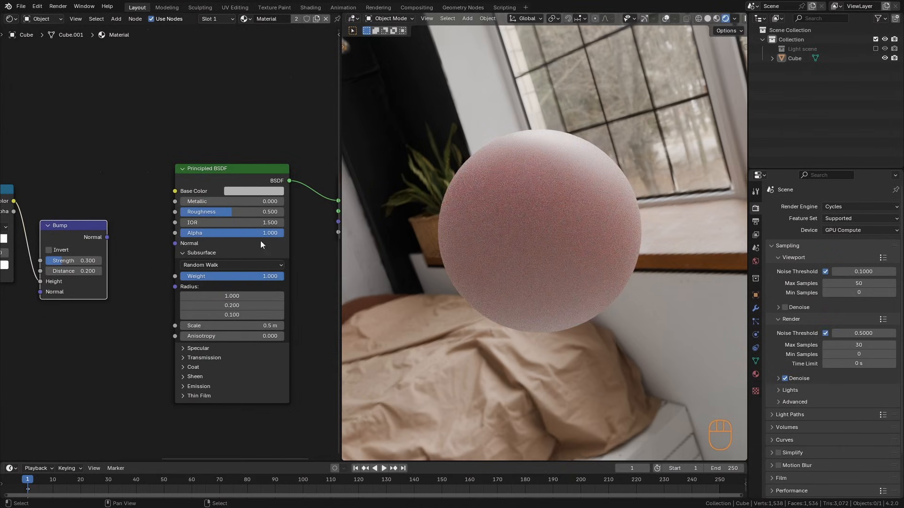
Reduce the Subsurface Weight to zero and collapse the Subsurface settings.
{"action": "left_click_drag", "start_coordinate": [274, 275], "coordinate": [75, 272]}
{"action": "left_click", "coordinate": [185, 253]}
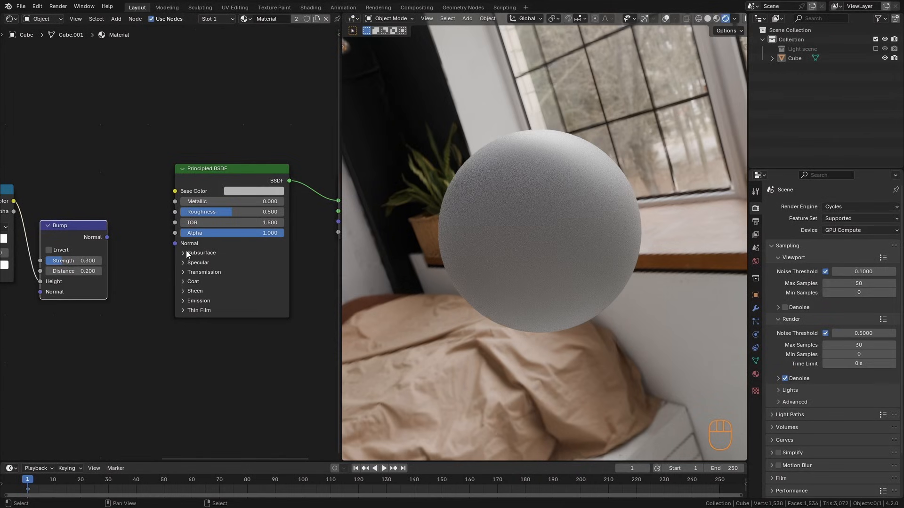
Expand the Specular settings and lower the Principled BSDF's Roughness to 0.159.
{"action": "left_click", "coordinate": [183, 263]}
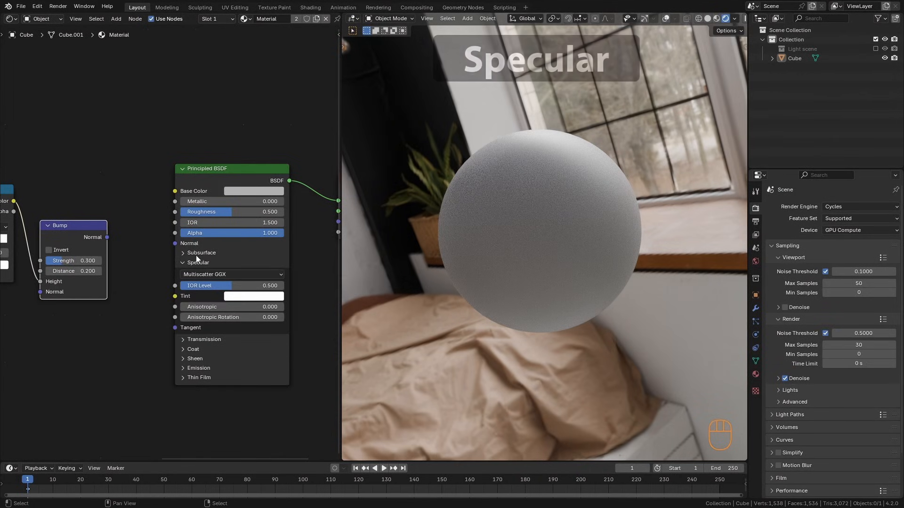
{"action": "middle_click_drag", "start_coordinate": [566, 295], "coordinate": [491, 315]}
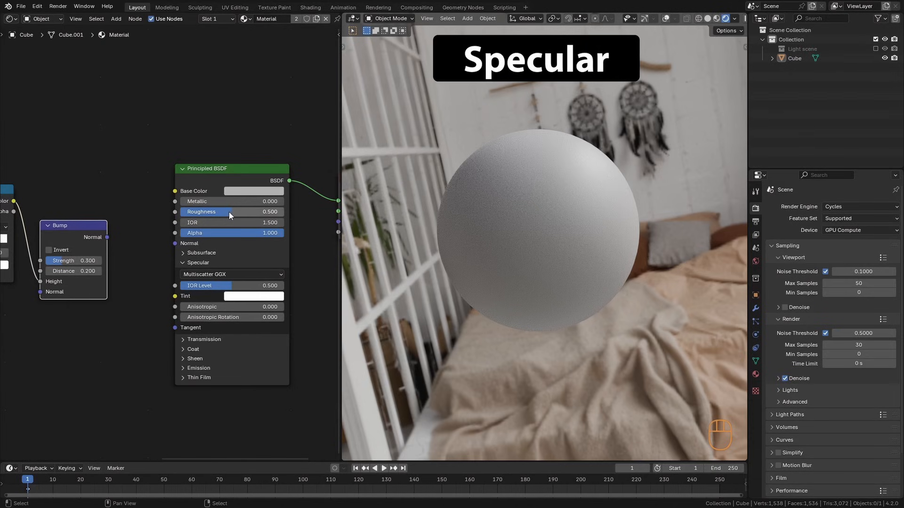
{"action": "left_click_drag", "start_coordinate": [230, 213], "coordinate": [185, 222]}
{"action": "key", "text": "ctrl+z"}
Raise the specular IOR Level to 1.000 and try pink, red and magenta colors for the specular Tint.
{"action": "left_click_drag", "start_coordinate": [237, 286], "coordinate": [282, 286]}
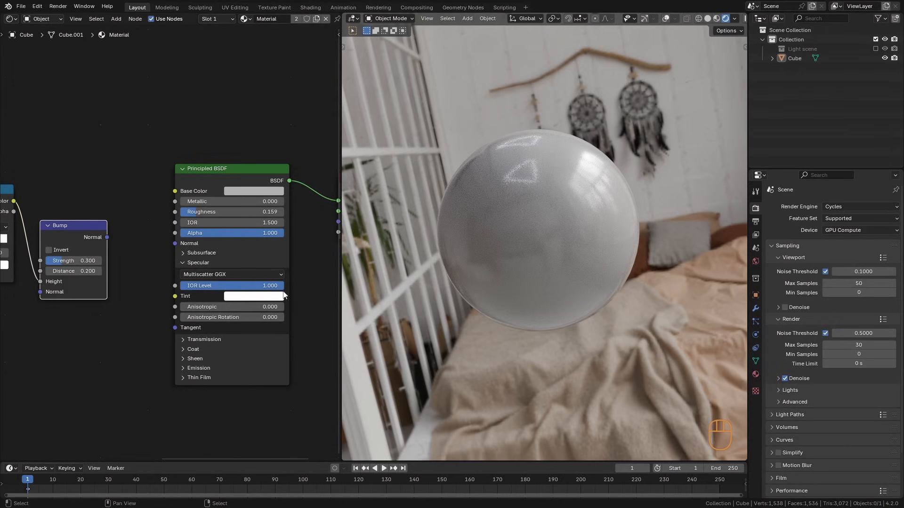
{"action": "left_click", "coordinate": [252, 297]}
{"action": "left_click", "coordinate": [275, 211]}
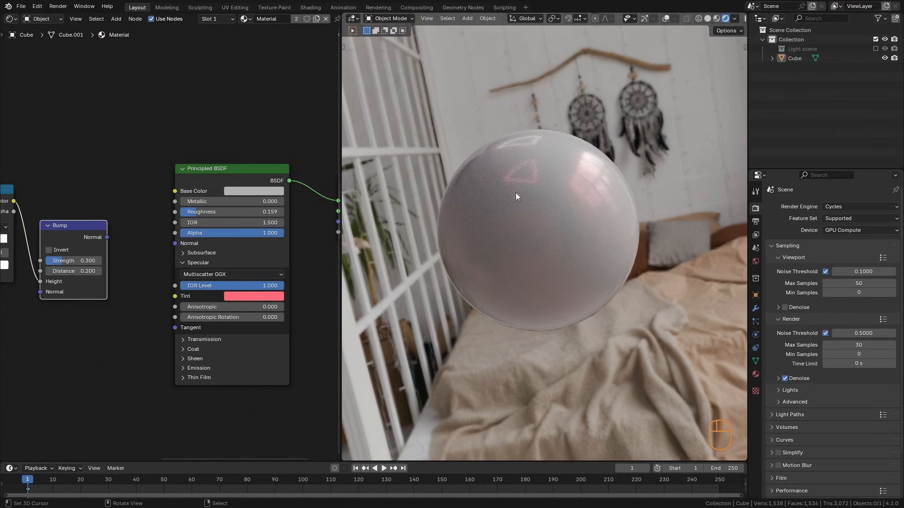
{"action": "left_click", "coordinate": [253, 297]}
{"action": "left_click", "coordinate": [277, 229]}
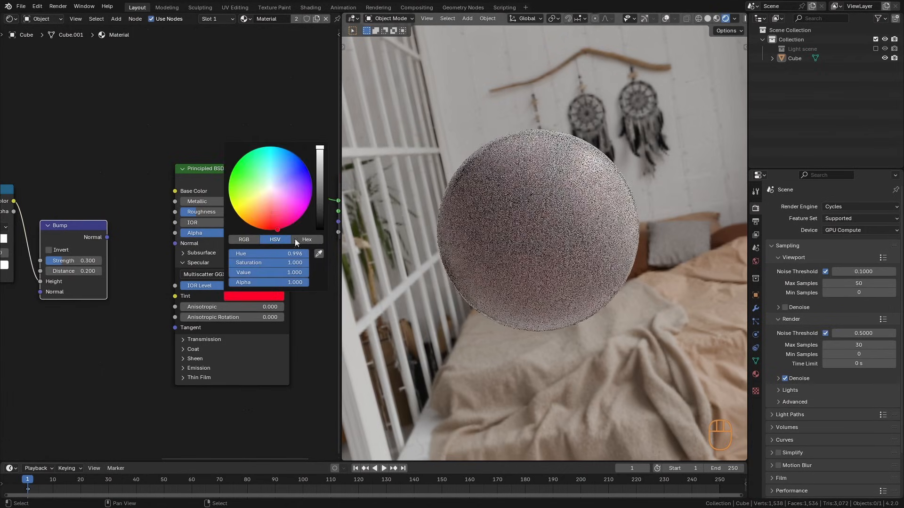
{"action": "key", "text": "ctrl+z"}
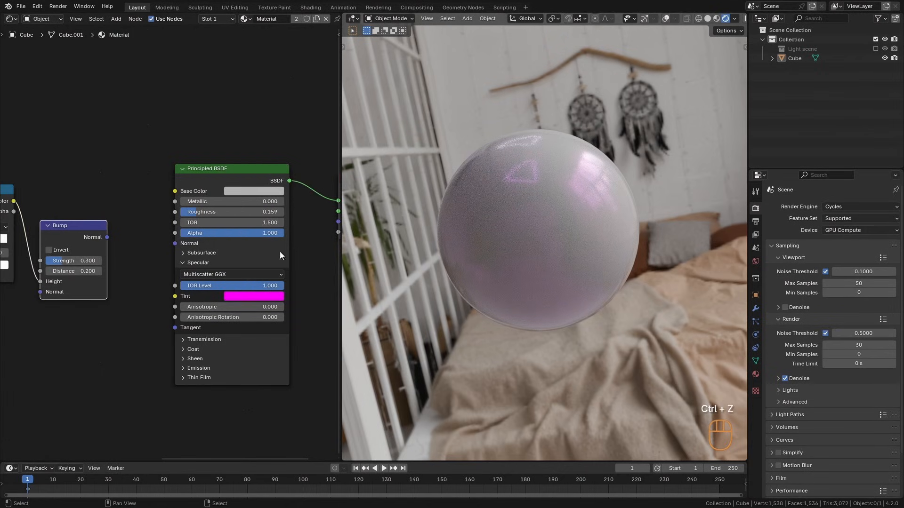
Set the specular IOR Level to 4 and inspect the magenta-tinted reflections from another side.
{"action": "left_click", "coordinate": [221, 286]}
{"action": "type", "text": "4"}
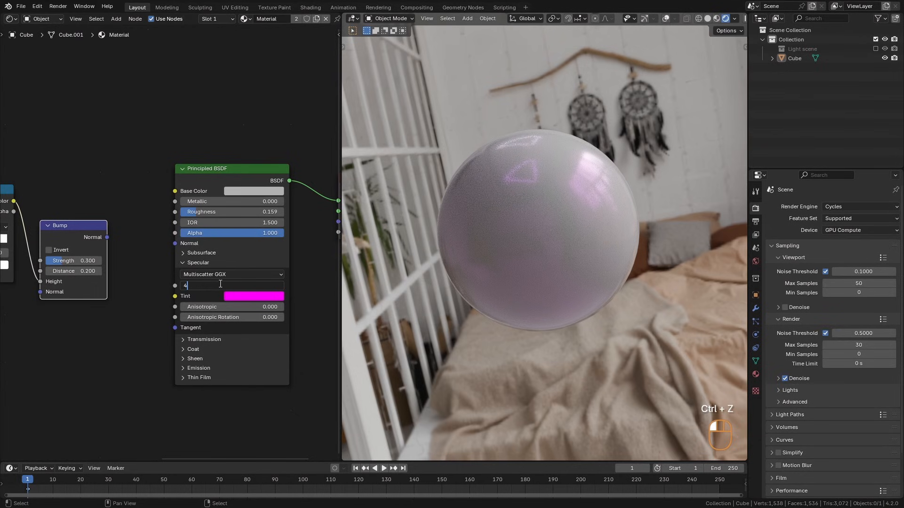
{"action": "key", "text": "Return"}
{"action": "middle_click_drag", "start_coordinate": [565, 263], "coordinate": [638, 254]}
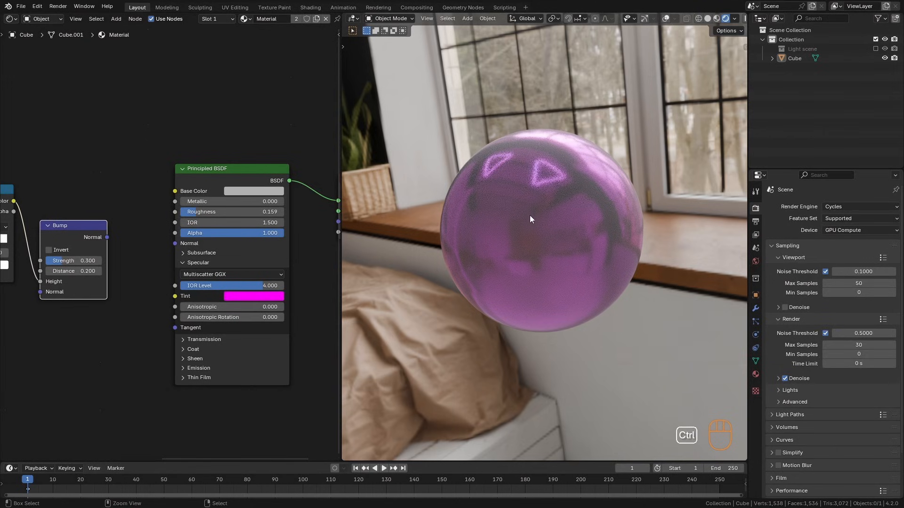
Undo the trial changes to the specular IOR Level and Tint.
{"action": "key", "text": "ctrl+z"}
{"action": "key", "text": "ctrl+z"}
{"action": "key", "text": "ctrl+z"}
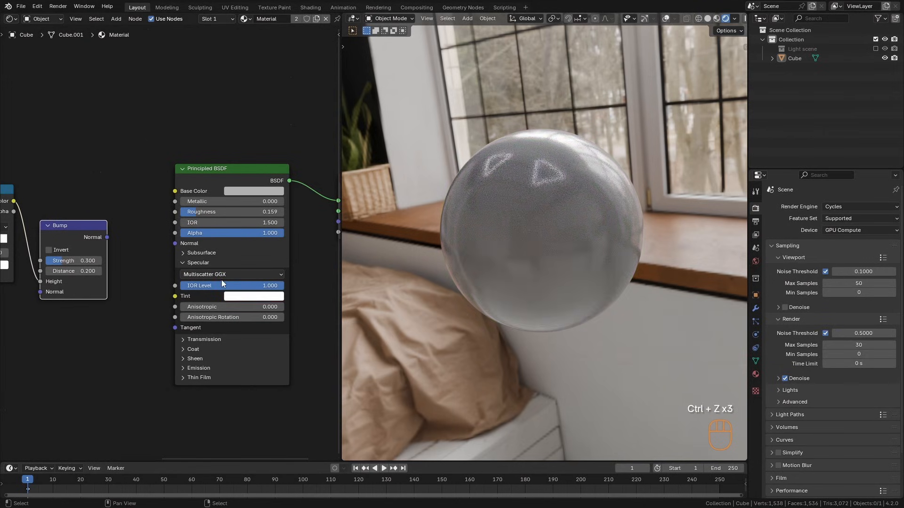
{"action": "key", "text": "ctrl+z"}
Collapse the Specular settings and set the Transmission Weight to 1.000 to turn the sphere into glass.
{"action": "left_click", "coordinate": [184, 263]}
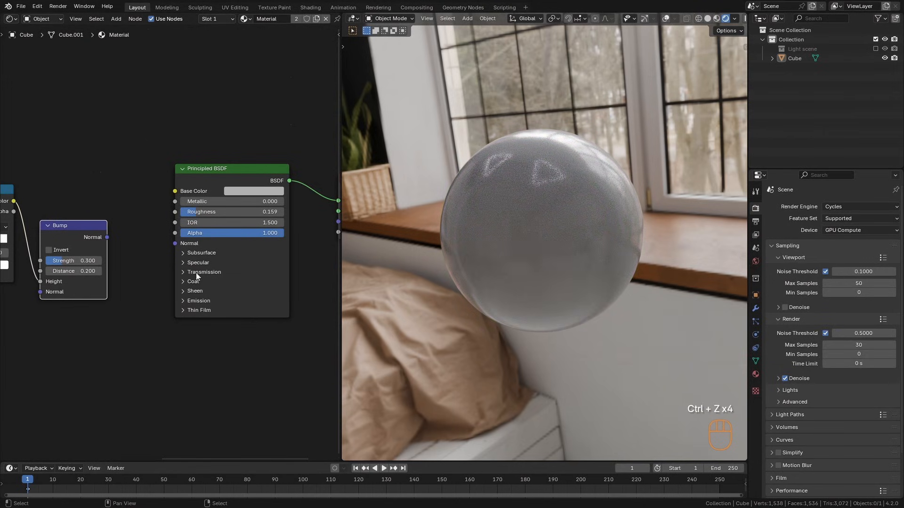
{"action": "left_click", "coordinate": [184, 273]}
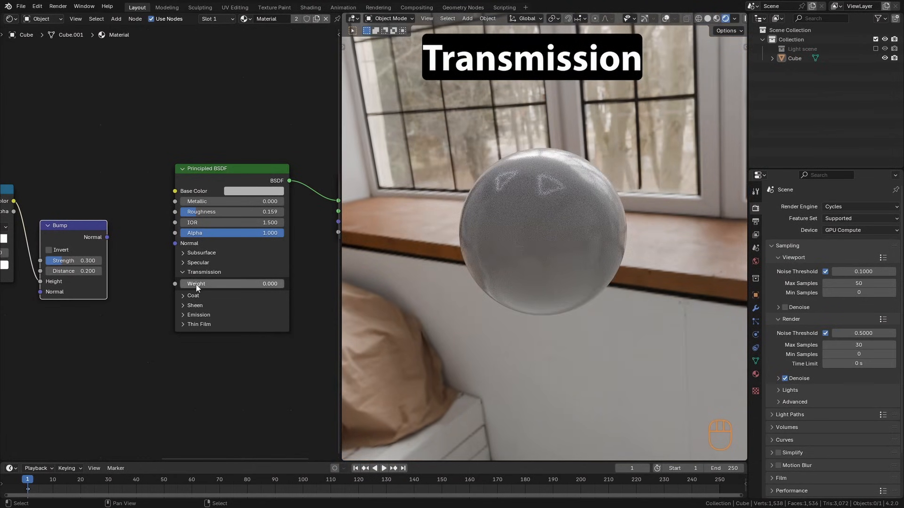
{"action": "left_click_drag", "start_coordinate": [192, 283], "coordinate": [278, 292]}
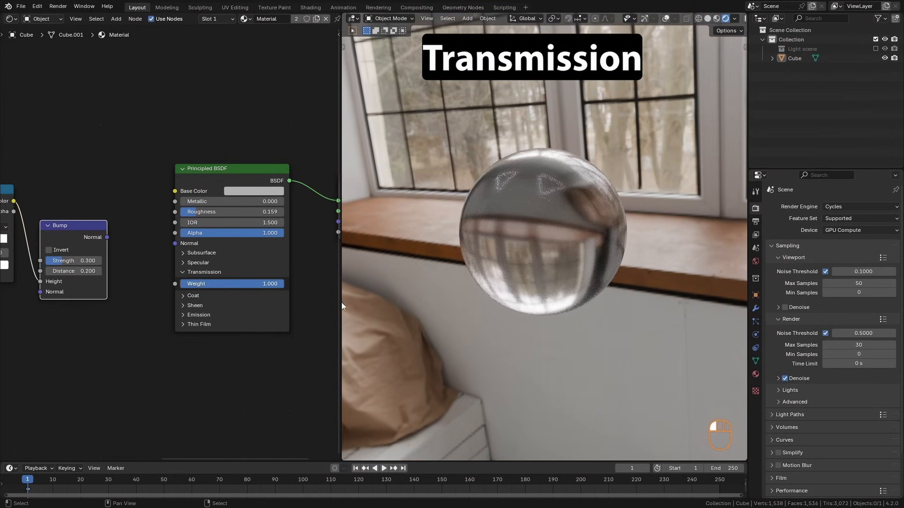
{"action": "middle_click_drag", "start_coordinate": [566, 248], "coordinate": [476, 252]}
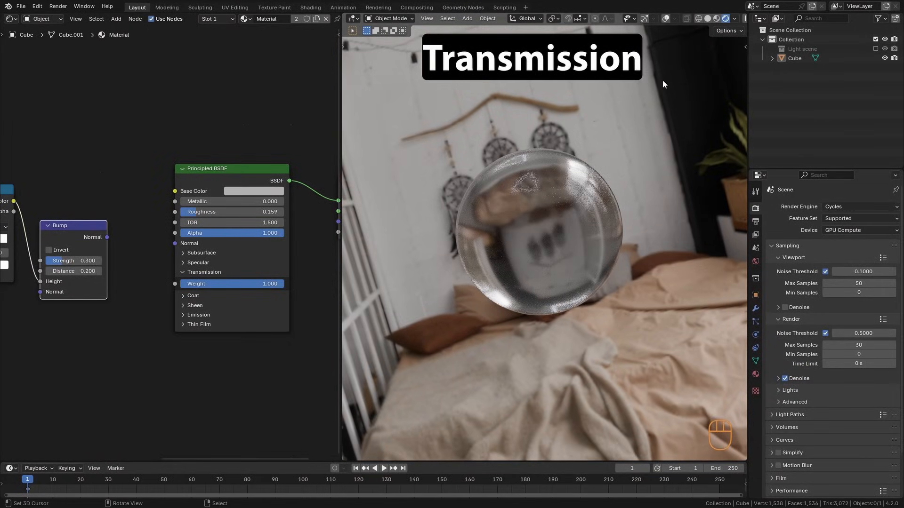
Raise the glass sphere's Roughness to 0.605 and inspect the frosted surface from another side.
{"action": "middle_click_drag", "start_coordinate": [510, 234], "coordinate": [612, 253], "text": "alt"}
{"action": "left_click_drag", "start_coordinate": [211, 213], "coordinate": [267, 218]}
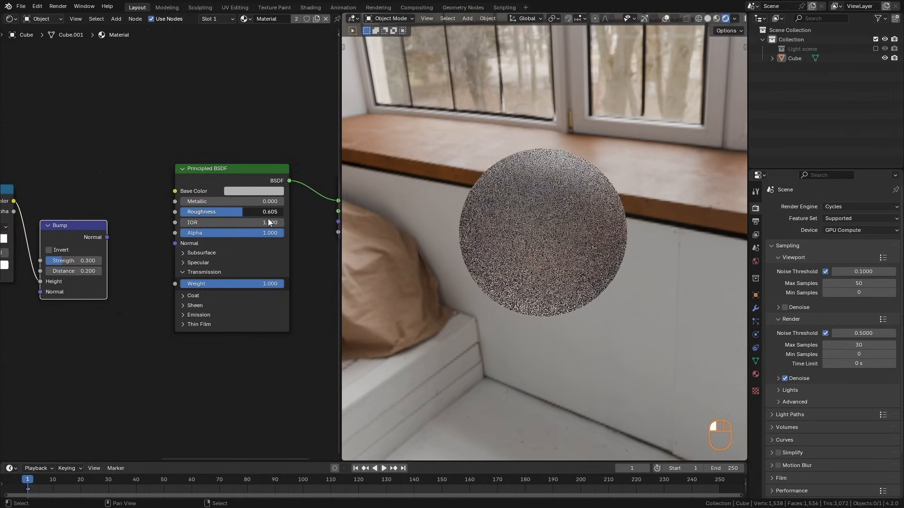
{"action": "middle_click_drag", "start_coordinate": [656, 195], "coordinate": [516, 254]}
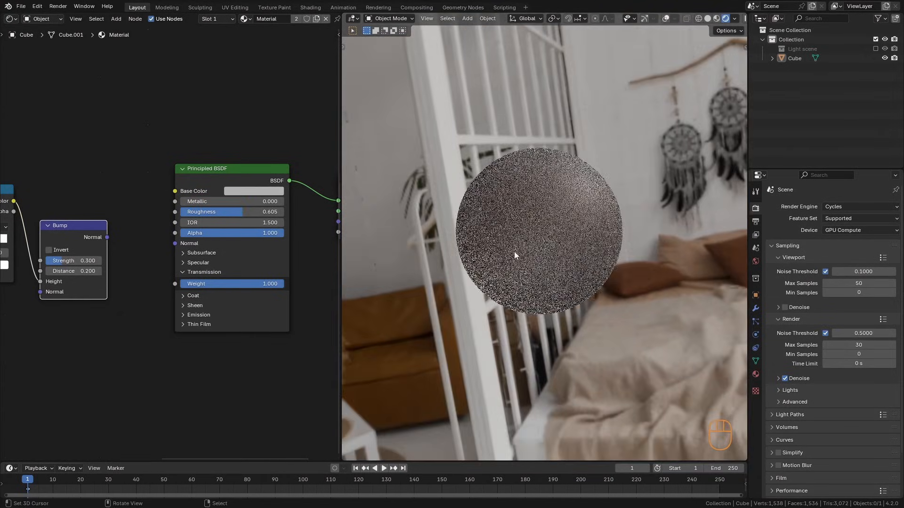
Lower the glass sphere's Roughness to 0.000 and inspect the clear refraction from several sides.
{"action": "left_click_drag", "start_coordinate": [226, 214], "coordinate": [115, 208]}
{"action": "left_click_drag", "start_coordinate": [589, 285], "coordinate": [624, 271], "text": "alt"}
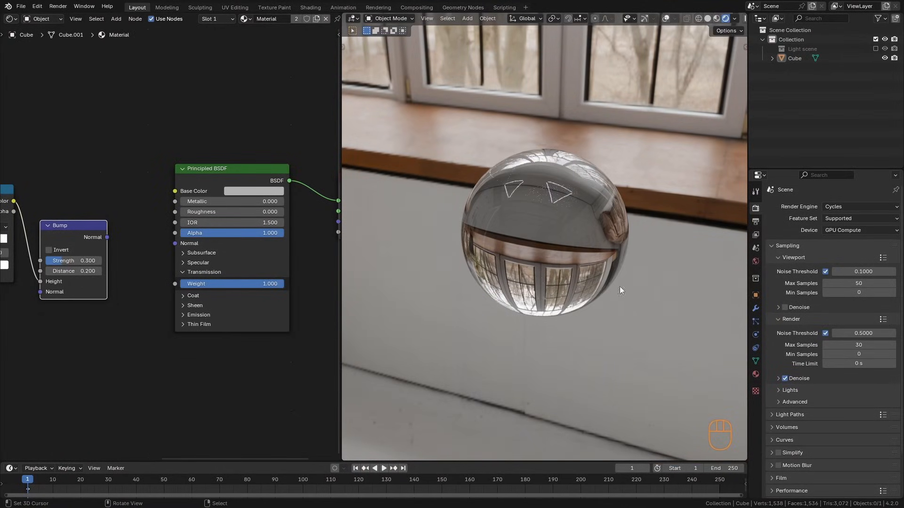
{"action": "left_click_drag", "start_coordinate": [630, 254], "coordinate": [640, 200], "text": "alt"}
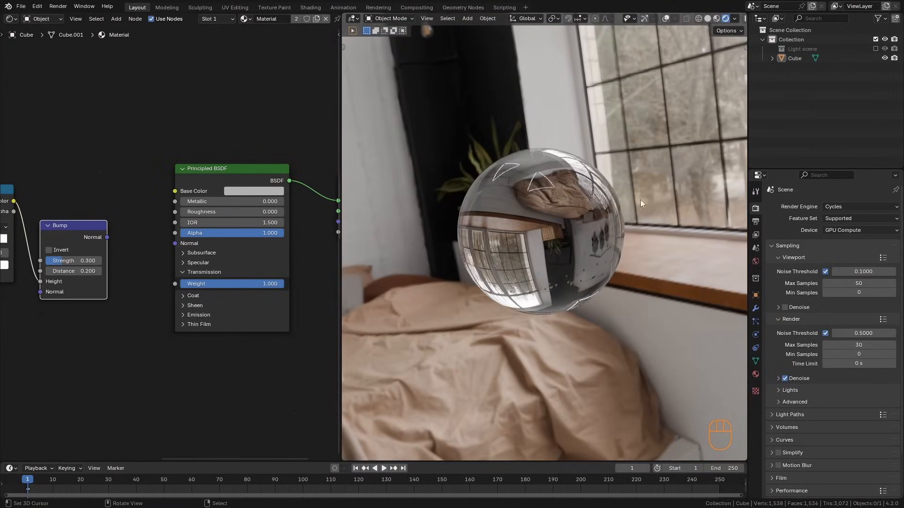
{"action": "left_click_drag", "start_coordinate": [523, 275], "coordinate": [565, 280], "text": "alt"}
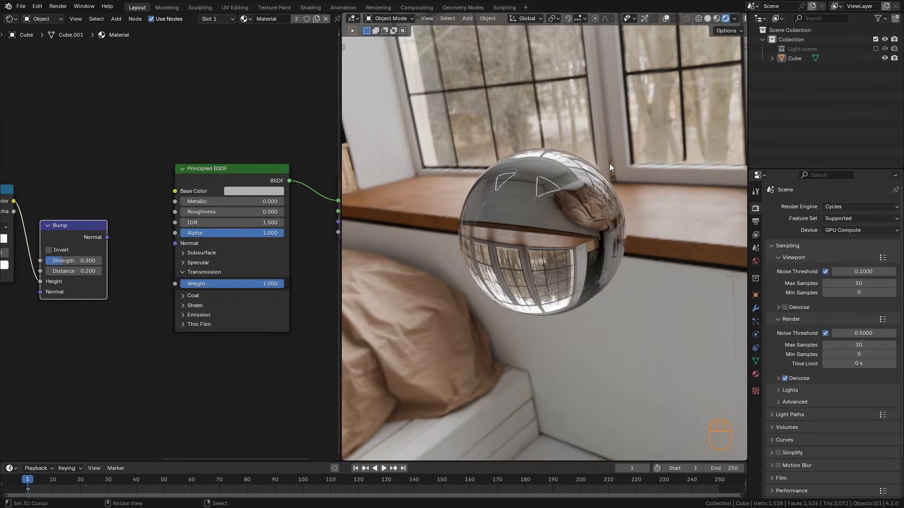
Make the sphere opaque with Transmission Weight 0.000, a darker grey Base Color and Roughness 0.714.
{"action": "left_click_drag", "start_coordinate": [262, 285], "coordinate": [159, 298]}
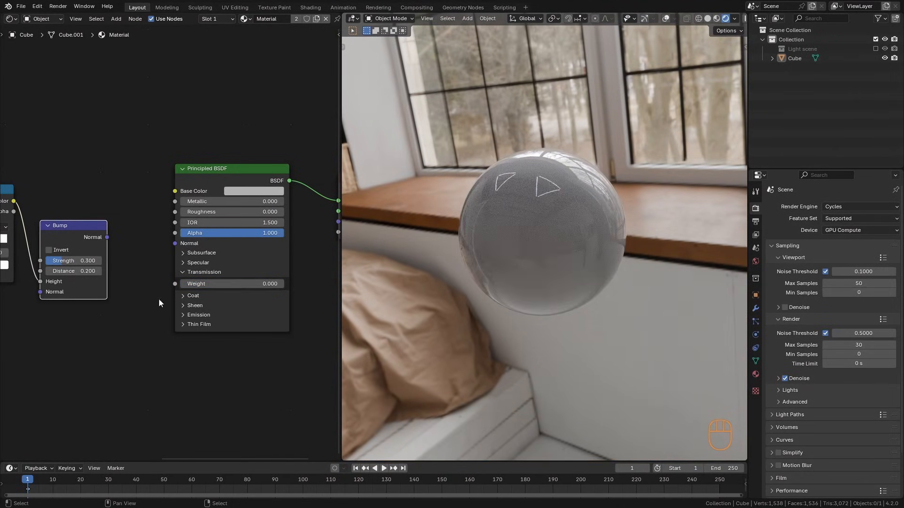
{"action": "left_click", "coordinate": [184, 273]}
{"action": "left_click", "coordinate": [264, 190]}
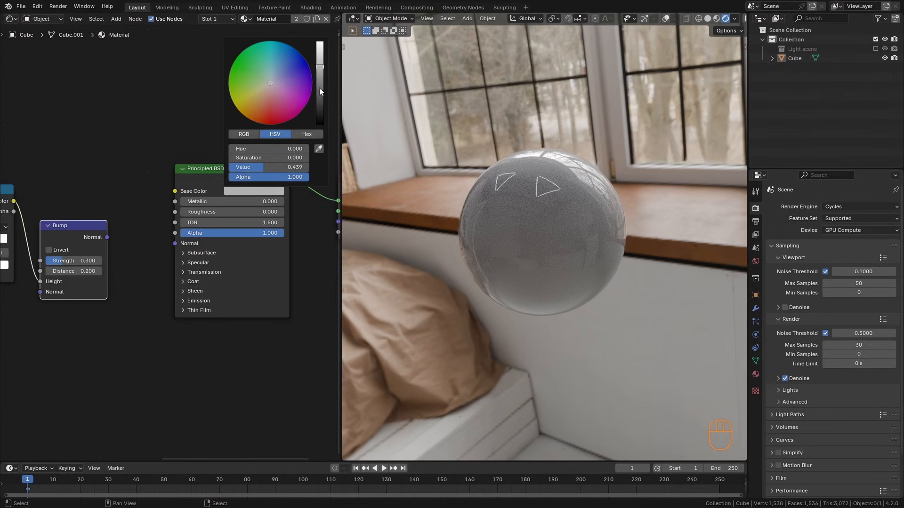
{"action": "left_click_drag", "start_coordinate": [209, 211], "coordinate": [312, 208]}
Set the Coat Weight to 1.000, inspect the glossy layer from several sides and raise the base Roughness to 1.000.
{"action": "left_click", "coordinate": [197, 281]}
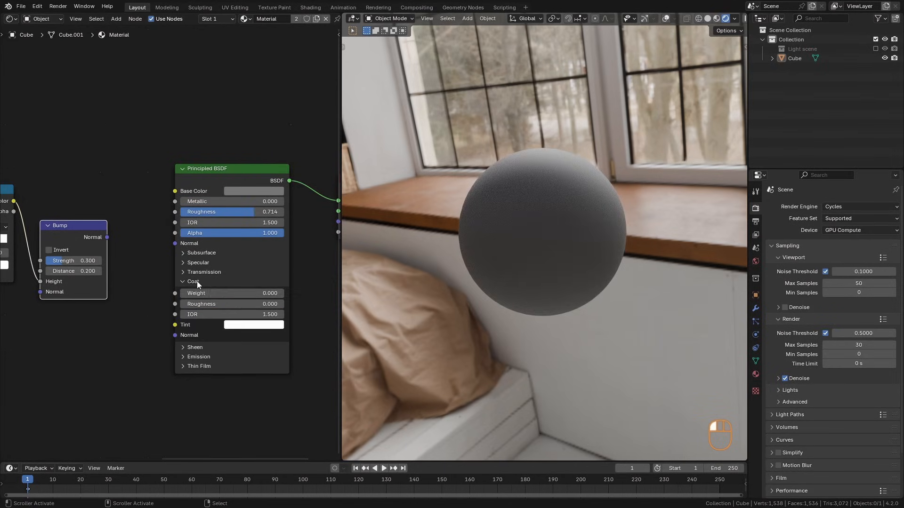
{"action": "left_click_drag", "start_coordinate": [199, 294], "coordinate": [319, 295]}
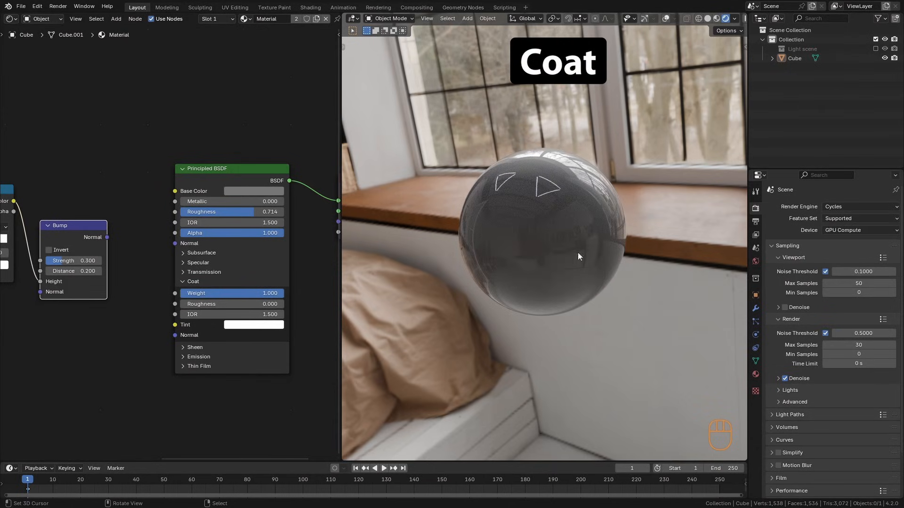
{"action": "middle_click_drag", "start_coordinate": [512, 249], "coordinate": [547, 279]}
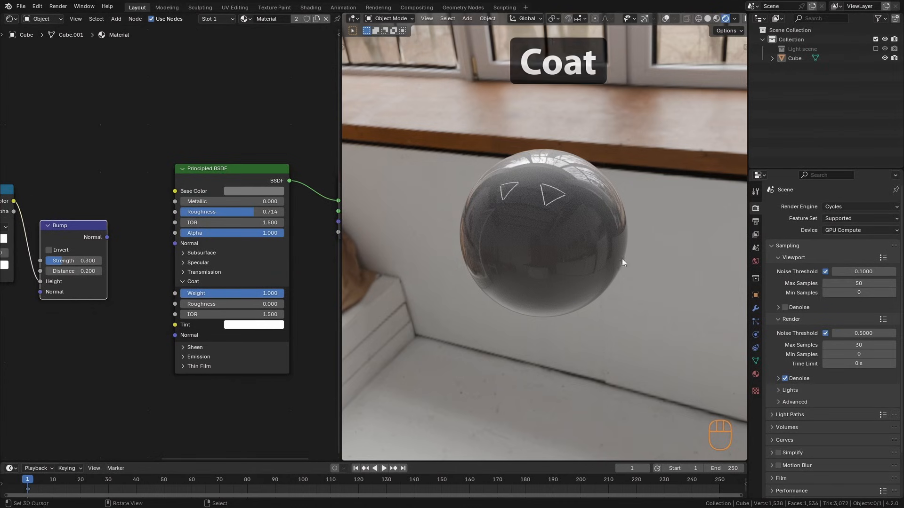
{"action": "middle_click_drag", "start_coordinate": [623, 258], "coordinate": [580, 242]}
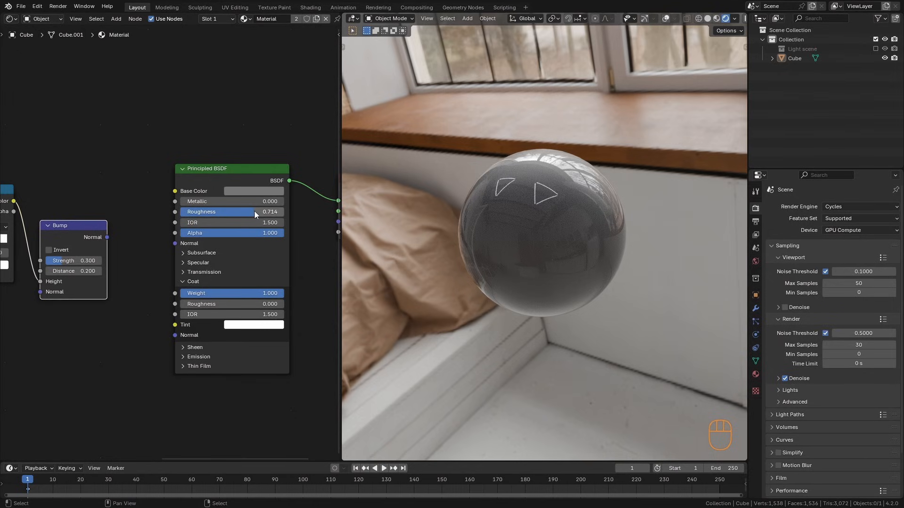
{"action": "left_click_drag", "start_coordinate": [254, 212], "coordinate": [356, 214]}
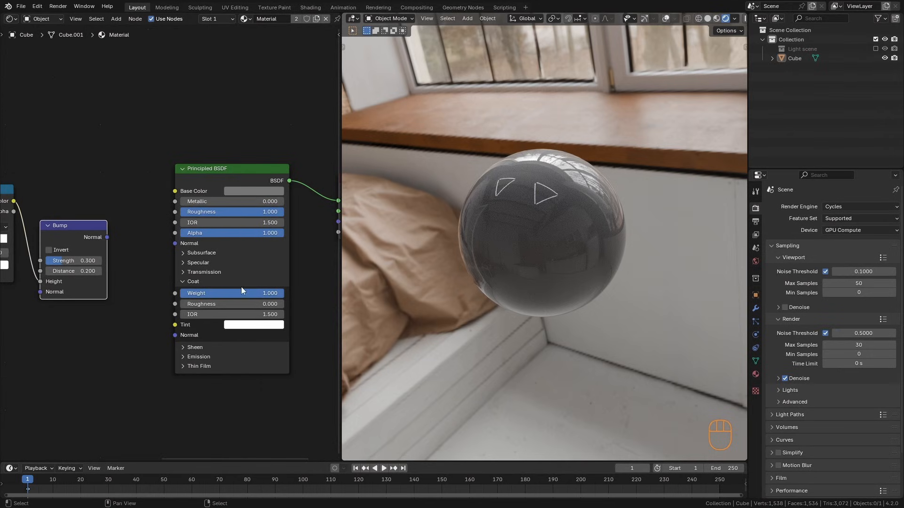
Reset the Coat Weight and the base Roughness to their defaults and collapse the Coat settings.
{"action": "key", "text": "BackSpace"}
{"action": "key", "text": "BackSpace"}
{"action": "left_click", "coordinate": [193, 282]}
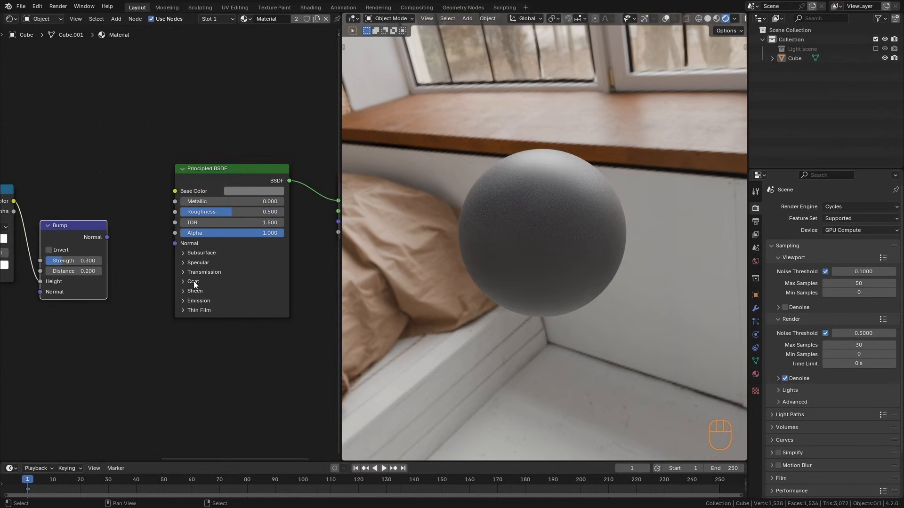
Expand the Sheen settings, set the Sheen Weight to 1.000 and inspect the sphere from another side.
{"action": "left_click", "coordinate": [195, 290]}
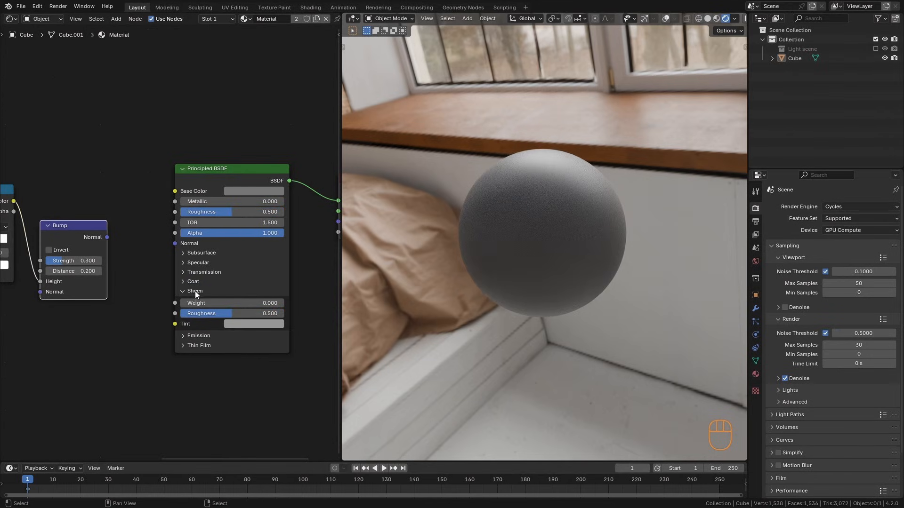
{"action": "left_click_drag", "start_coordinate": [204, 303], "coordinate": [269, 315]}
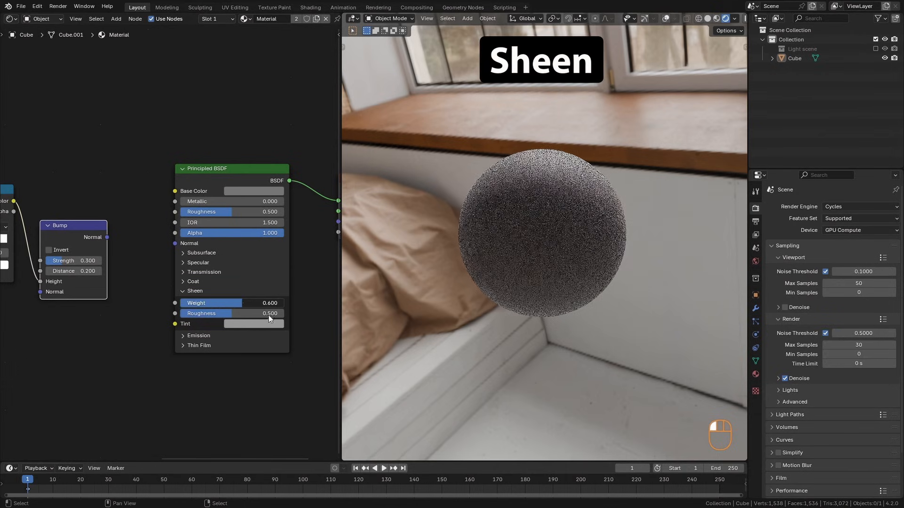
{"action": "middle_click_drag", "start_coordinate": [616, 249], "coordinate": [544, 226]}
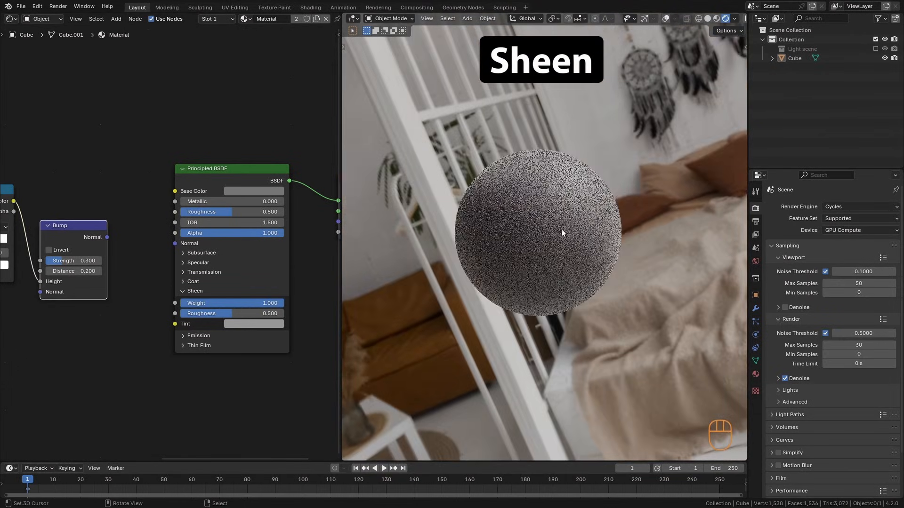
Brighten the Sheen Tint to pure white and inspect the soft rim around the sphere from several sides.
{"action": "left_click", "coordinate": [256, 324]}
{"action": "left_click_drag", "start_coordinate": [316, 202], "coordinate": [321, 157]}
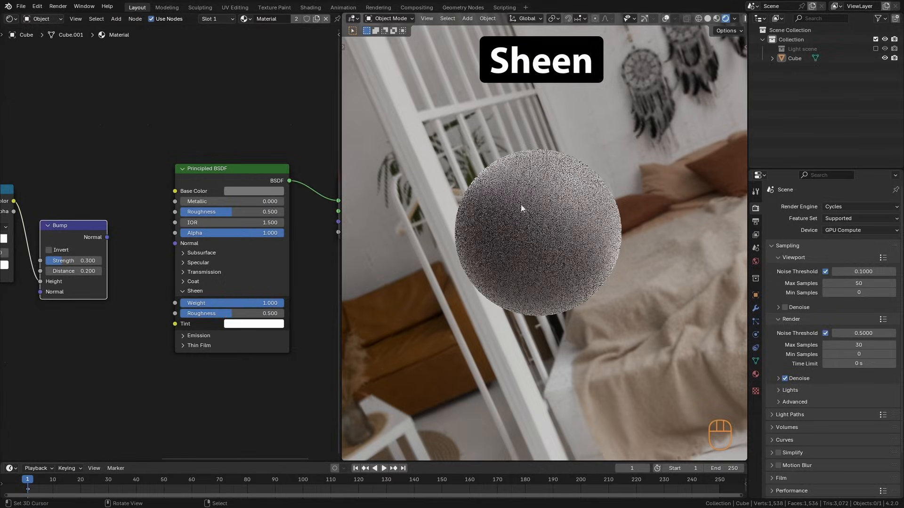
{"action": "middle_click_drag", "start_coordinate": [520, 204], "coordinate": [639, 247]}
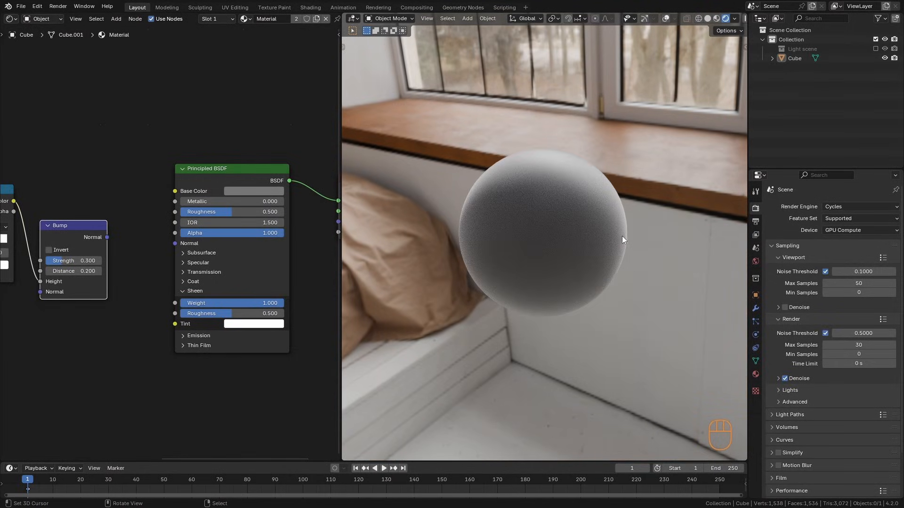
{"action": "middle_click_drag", "start_coordinate": [597, 204], "coordinate": [538, 285]}
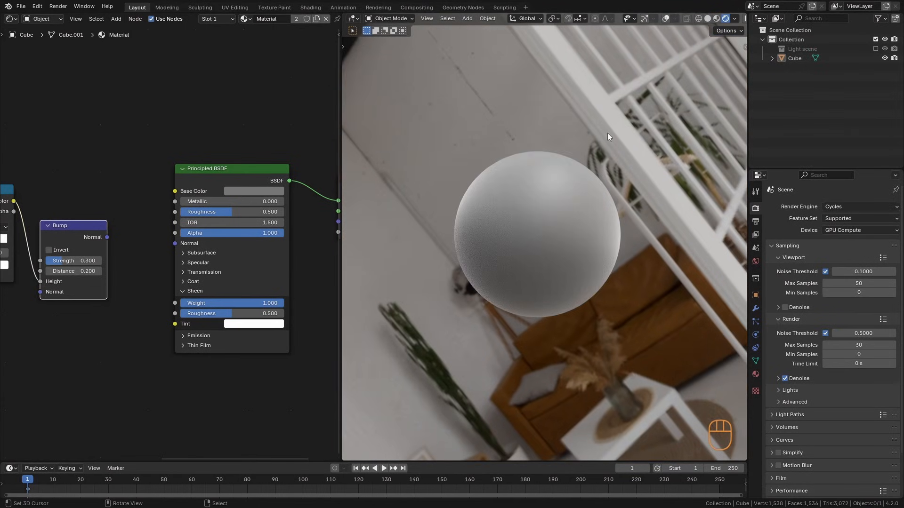
{"action": "middle_click_drag", "start_coordinate": [554, 224], "coordinate": [667, 257]}
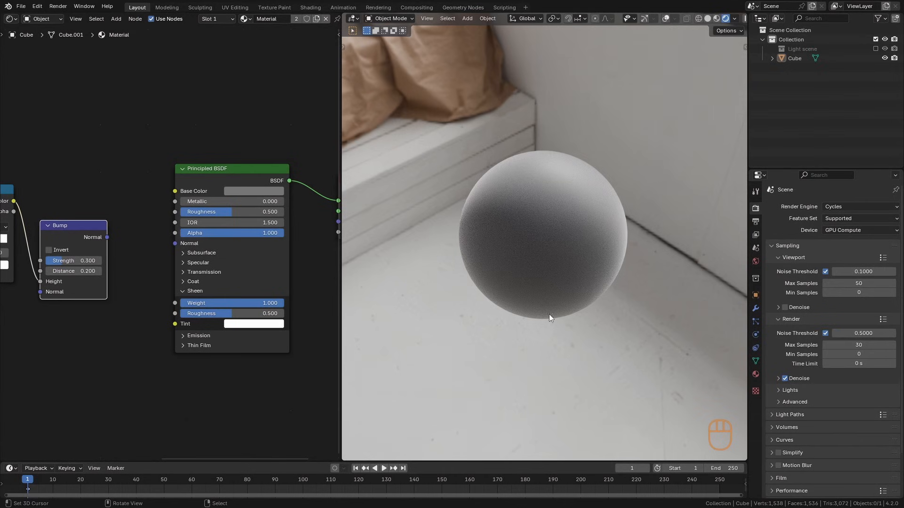
Set the Sheen Tint to red, examine the rim from several sides, and return the Sheen Weight to 0.
{"action": "left_click", "coordinate": [247, 324]}
{"action": "left_click", "coordinate": [272, 255]}
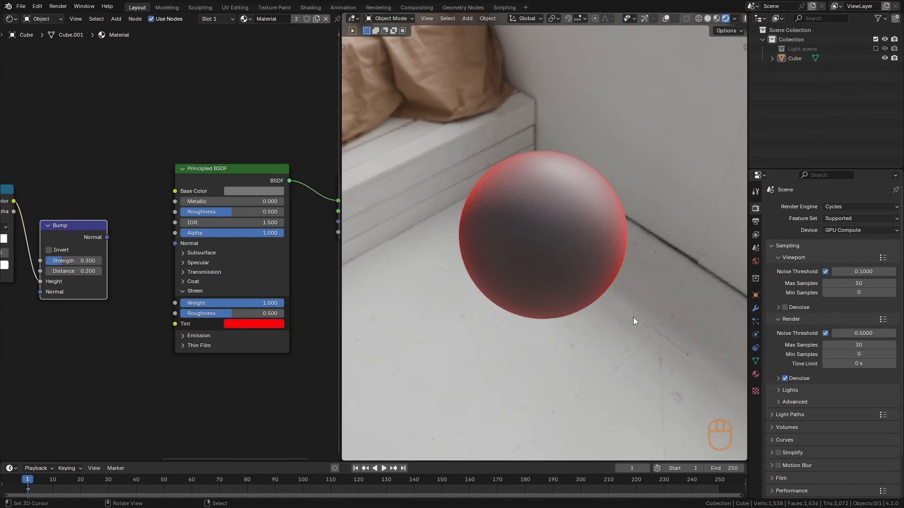
{"action": "middle_click_drag", "start_coordinate": [634, 318], "coordinate": [626, 172]}
{"action": "middle_click_drag", "start_coordinate": [678, 265], "coordinate": [553, 120]}
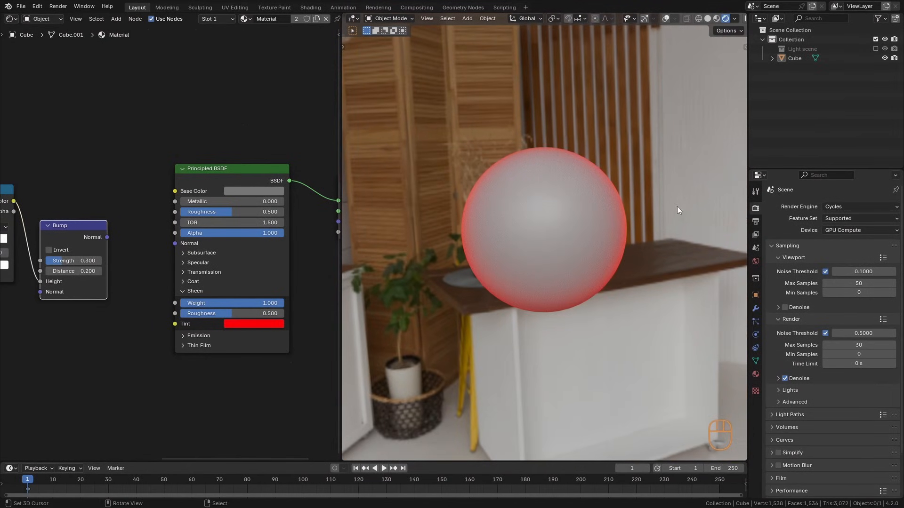
{"action": "middle_click_drag", "start_coordinate": [677, 206], "coordinate": [512, 228]}
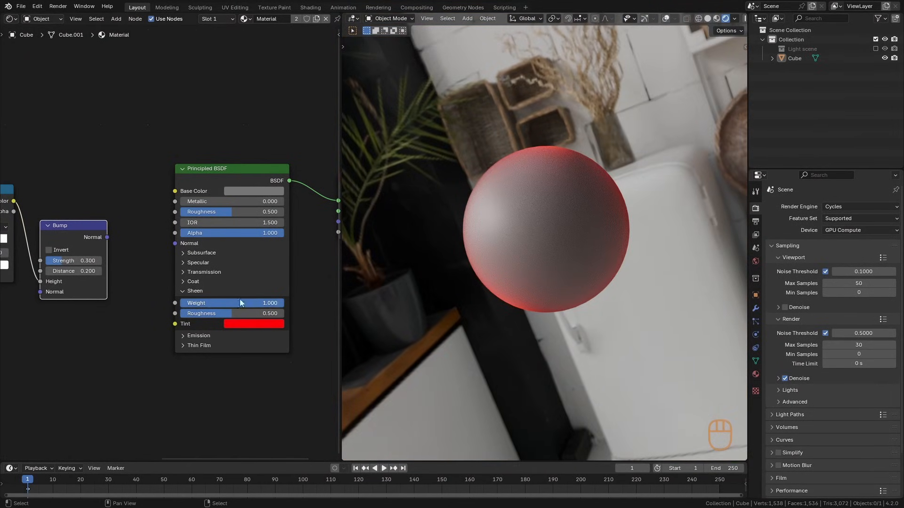
{"action": "left_click_drag", "start_coordinate": [240, 302], "coordinate": [136, 302]}
{"action": "left_click", "coordinate": [195, 290]}
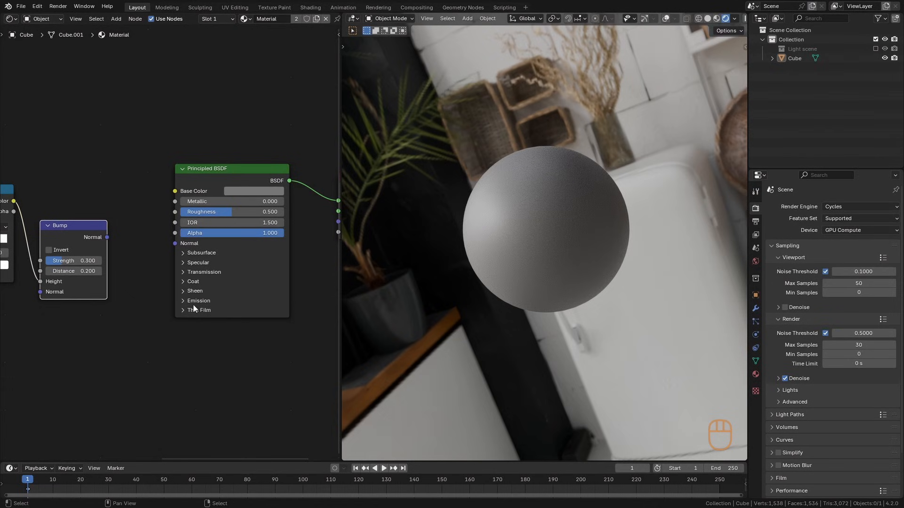
Expand the Emission settings and try an Emission Strength of 0.800 followed by 2.5.
{"action": "left_click", "coordinate": [194, 301]}
{"action": "middle_click_drag", "start_coordinate": [471, 282], "coordinate": [579, 282]}
{"action": "left_click_drag", "start_coordinate": [225, 321], "coordinate": [196, 322]}
{"action": "middle_click_drag", "start_coordinate": [588, 282], "coordinate": [501, 208]}
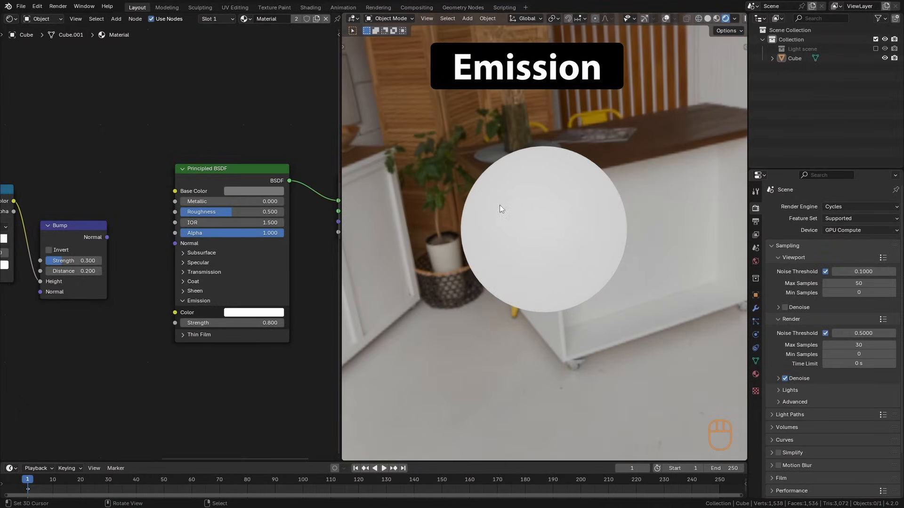
{"action": "left_click", "coordinate": [245, 322]}
{"action": "type", "text": "2.5"}
{"action": "key", "text": "Return"}
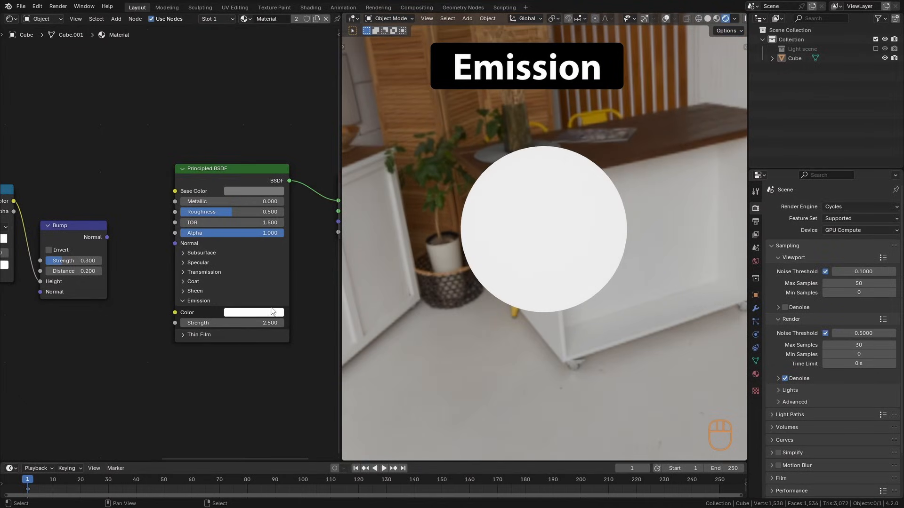
Set the Emission Color to a saturated blue, and bring the Emission Strength down to 0.000.
{"action": "left_click", "coordinate": [272, 312]}
{"action": "left_click_drag", "start_coordinate": [288, 202], "coordinate": [293, 165]}
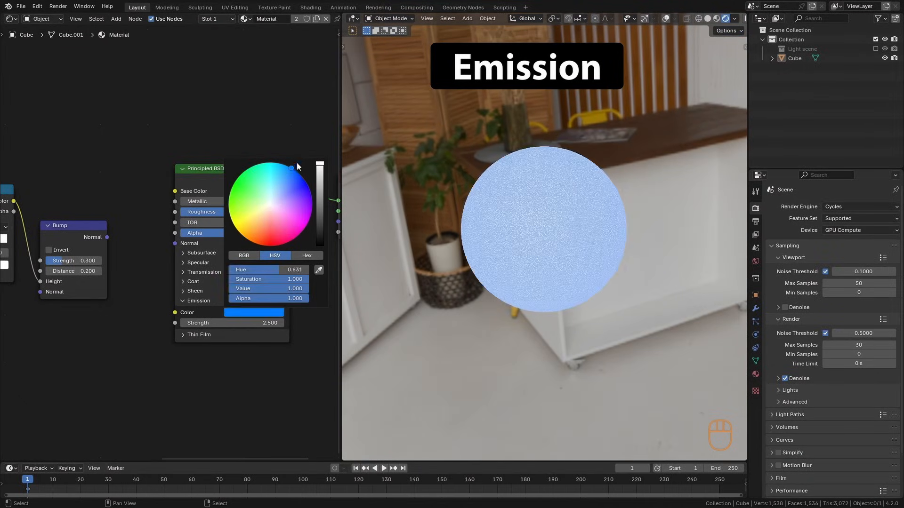
{"action": "middle_click_drag", "start_coordinate": [450, 292], "coordinate": [510, 299]}
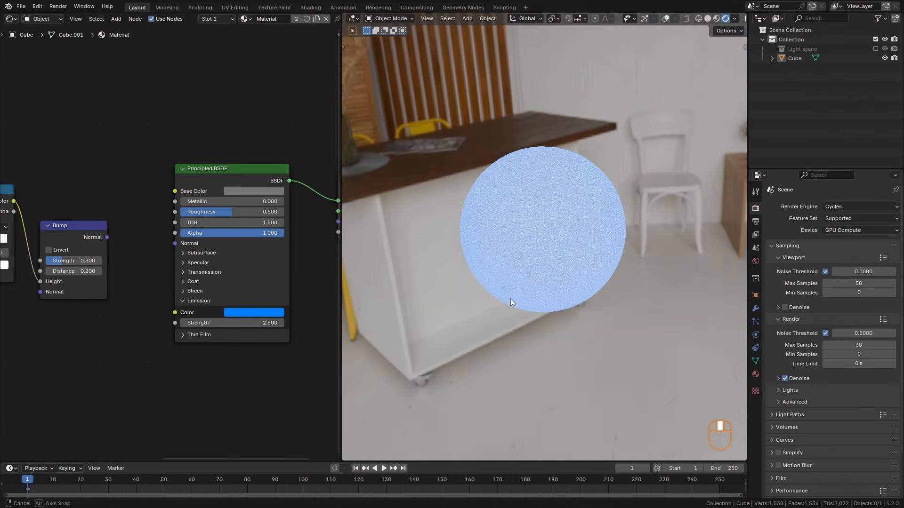
{"action": "left_click_drag", "start_coordinate": [244, 323], "coordinate": [81, 315]}
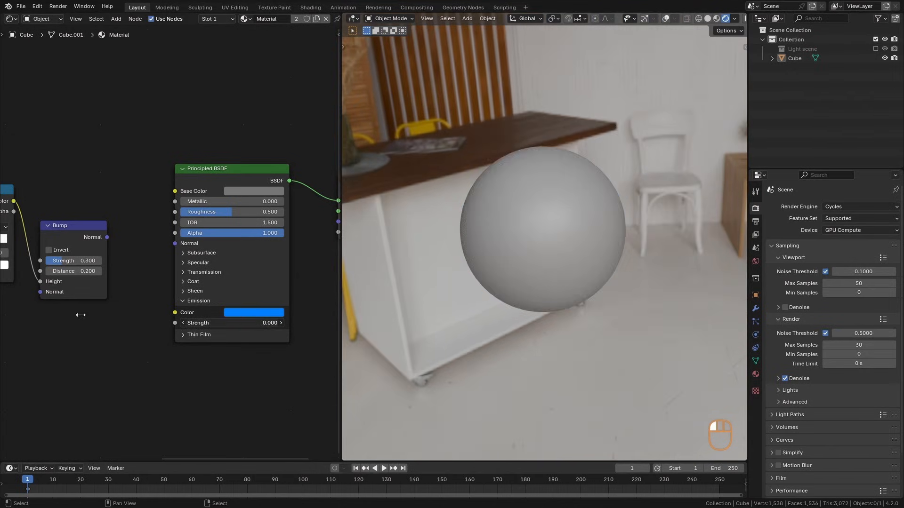
{"action": "left_click", "coordinate": [194, 301]}
Check the Thin Film settings, collapse them, and lighten the sphere's Base Color to a brighter grey.
{"action": "left_click", "coordinate": [198, 310]}
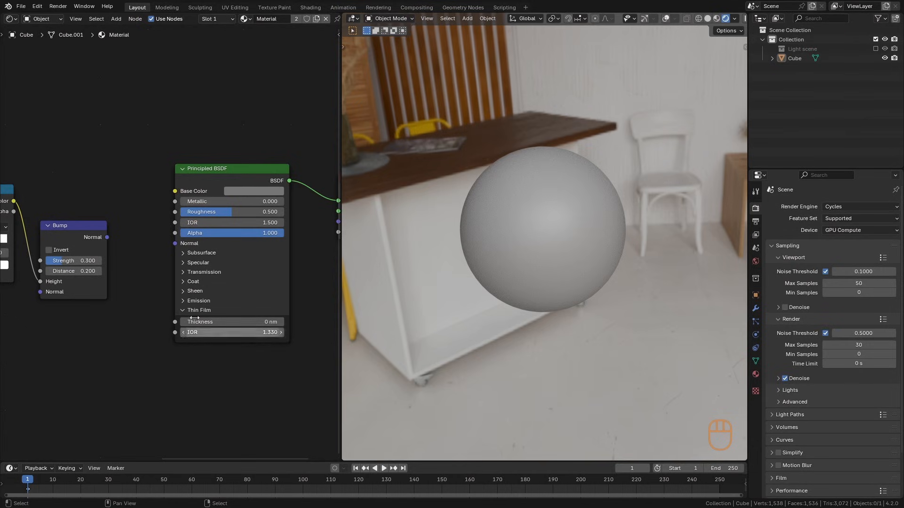
{"action": "left_click", "coordinate": [203, 311]}
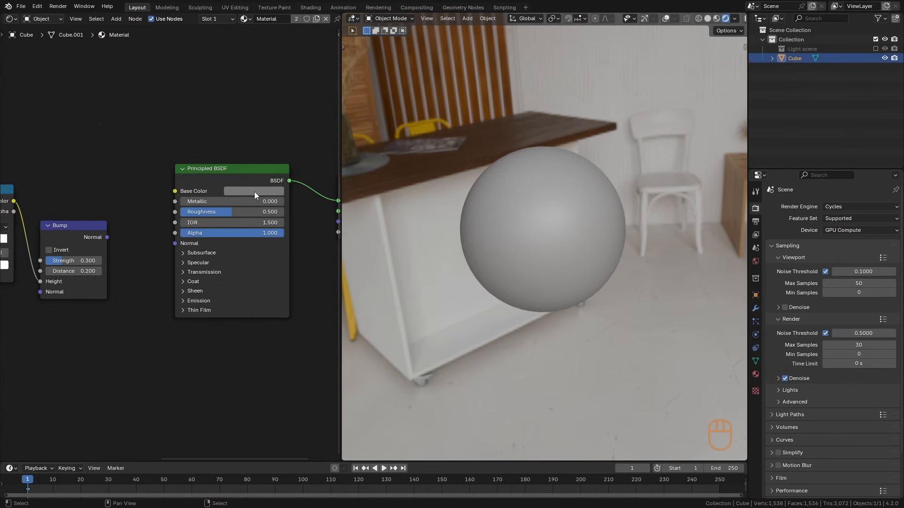
{"action": "left_click_drag", "start_coordinate": [320, 86], "coordinate": [319, 77]}
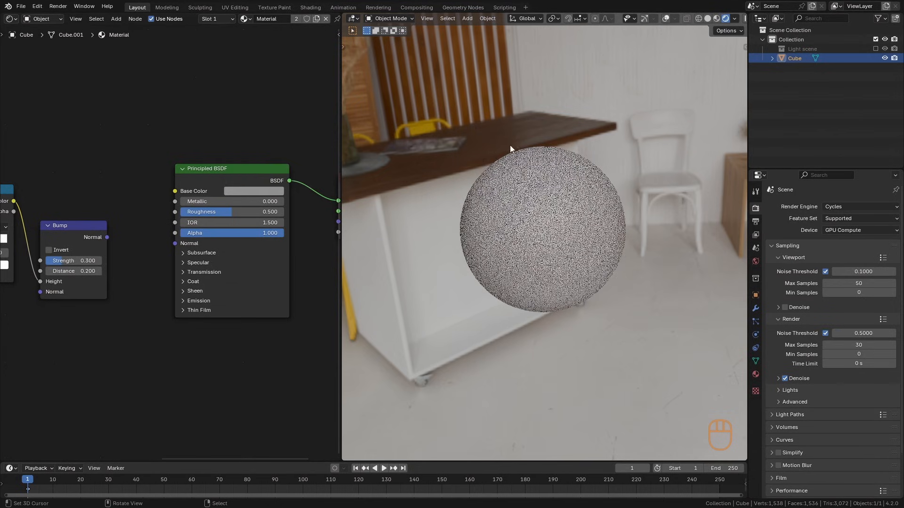
{"action": "scroll", "coordinate": [565, 231], "scroll_direction": "down", "scroll_amount": 4}
{"action": "middle_click_drag", "start_coordinate": [572, 241], "coordinate": [475, 246]}
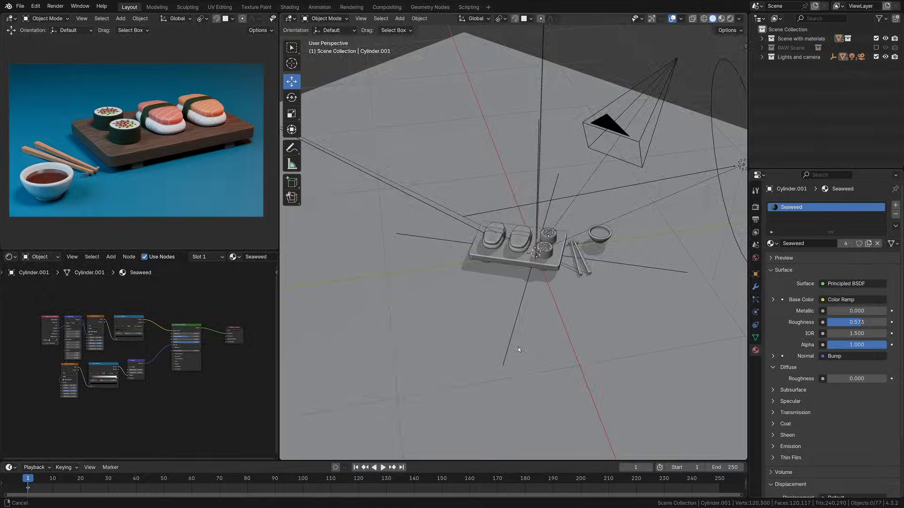
{"action": "middle_click_drag", "start_coordinate": [518, 346], "coordinate": [687, 317]}
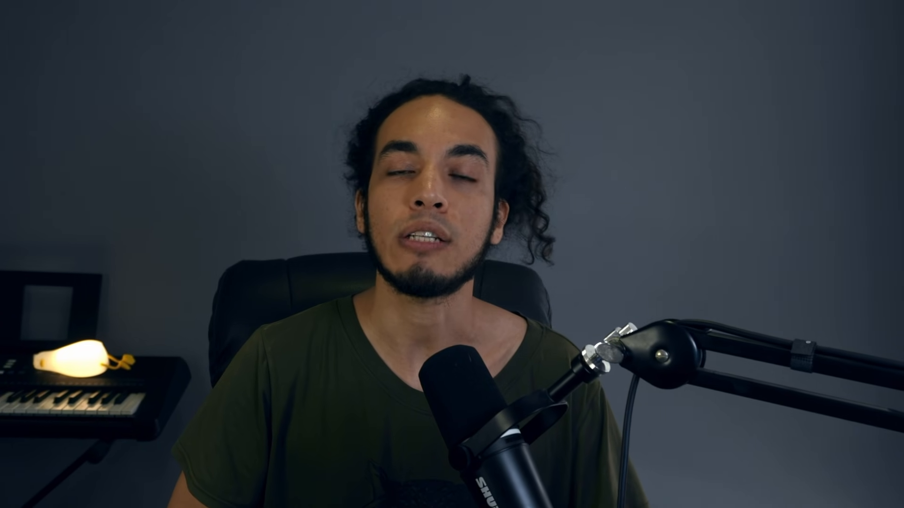